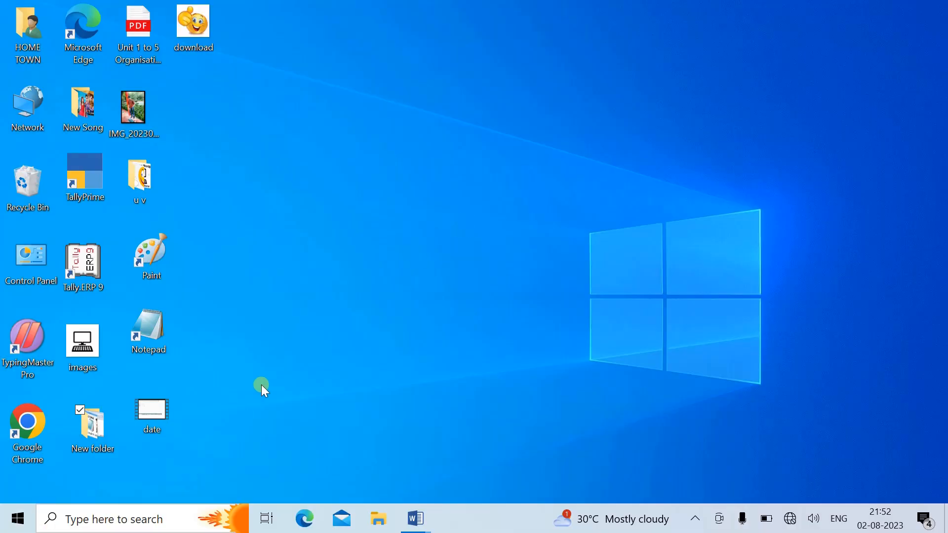
Launch Word with the run command winword, create a blank document and maximize its window.
{"action": "key", "text": "super+r"}
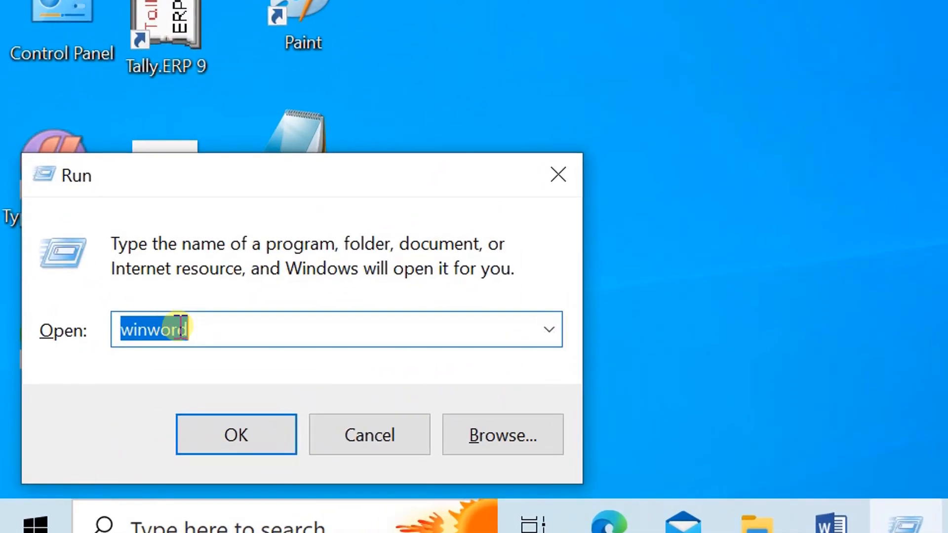
{"action": "left_click", "coordinate": [198, 329]}
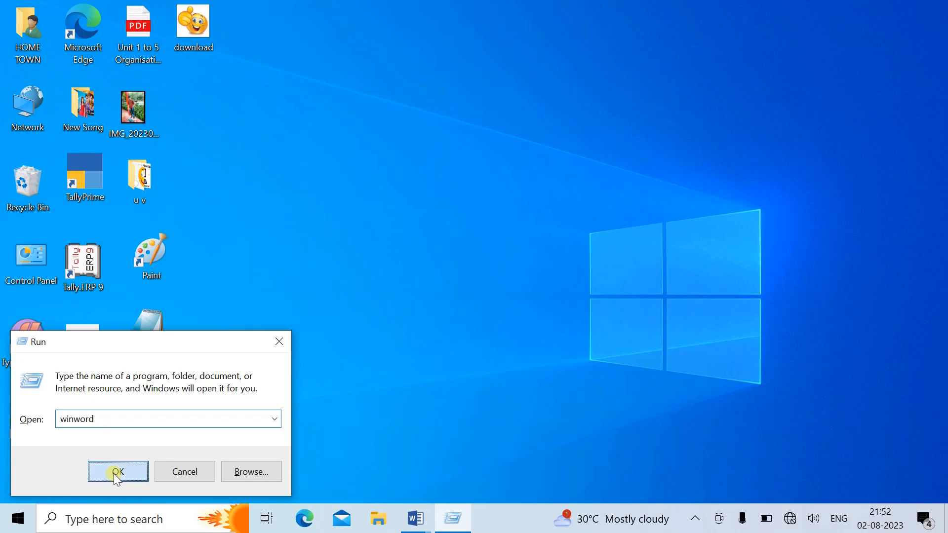
{"action": "left_click", "coordinate": [231, 442]}
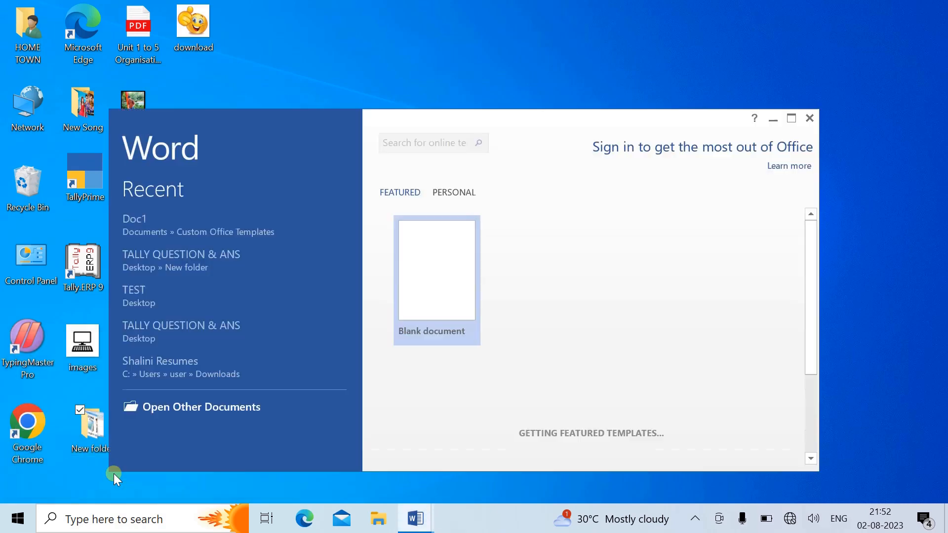
{"action": "left_click", "coordinate": [454, 266]}
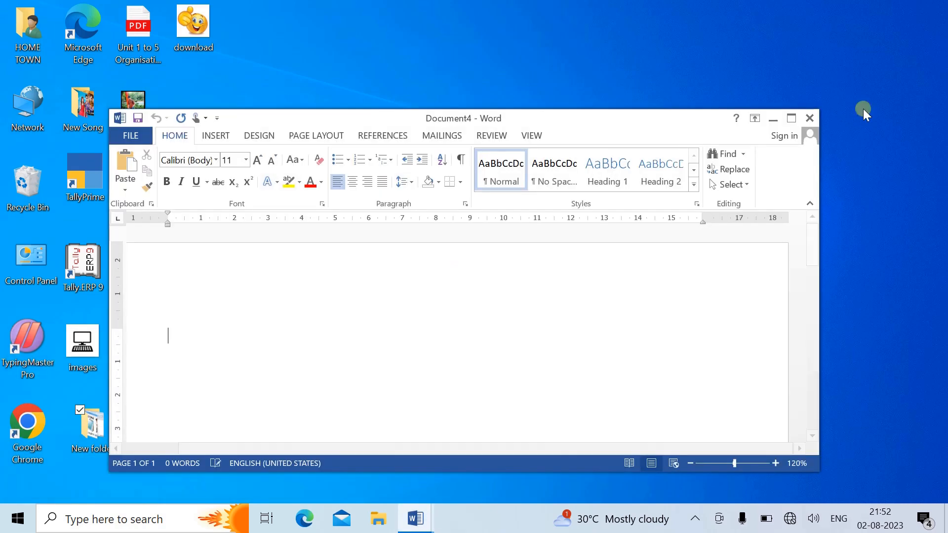
{"action": "left_click", "coordinate": [792, 120]}
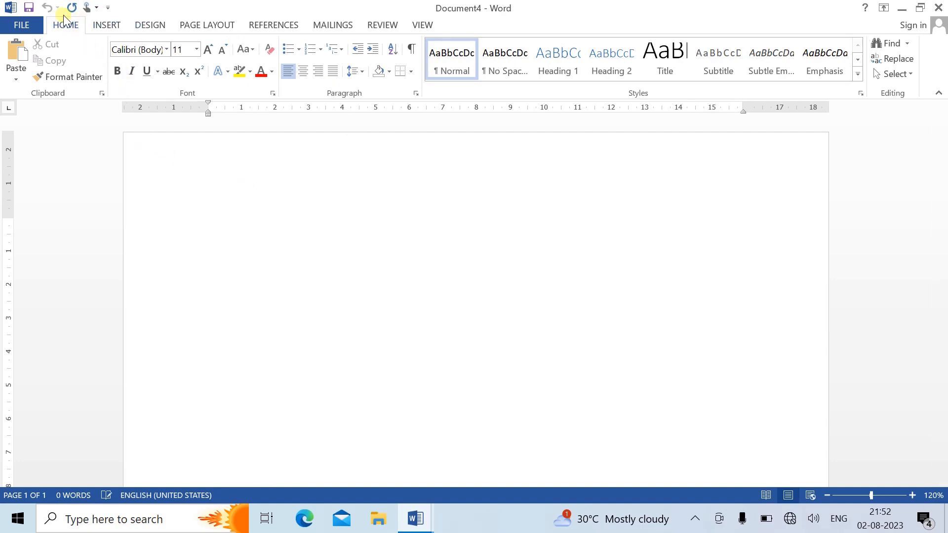
{"action": "left_click", "coordinate": [101, 26]}
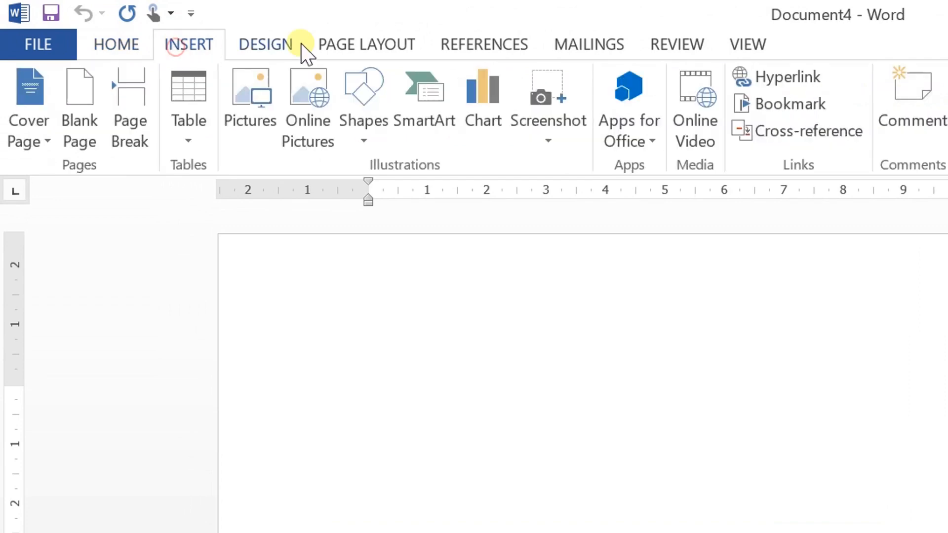
{"action": "left_click", "coordinate": [303, 45]}
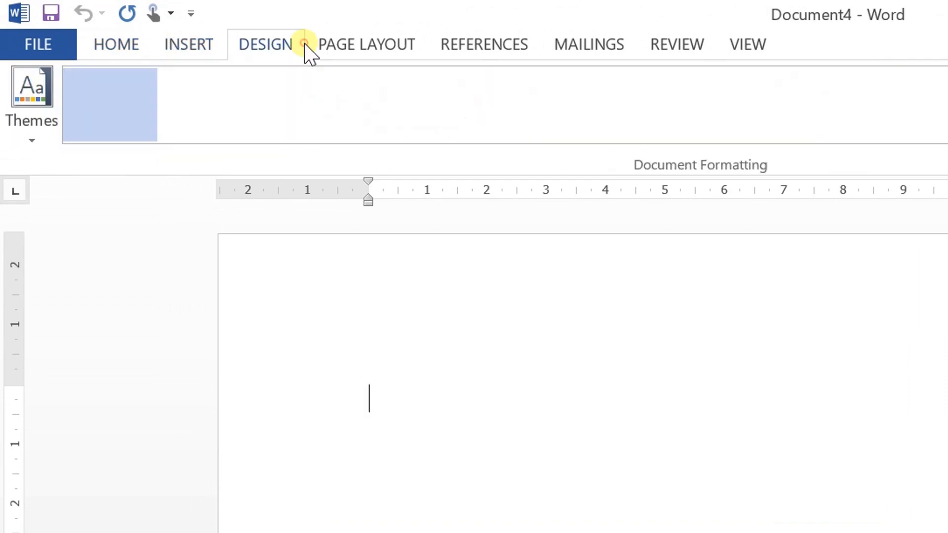
{"action": "left_click", "coordinate": [354, 50]}
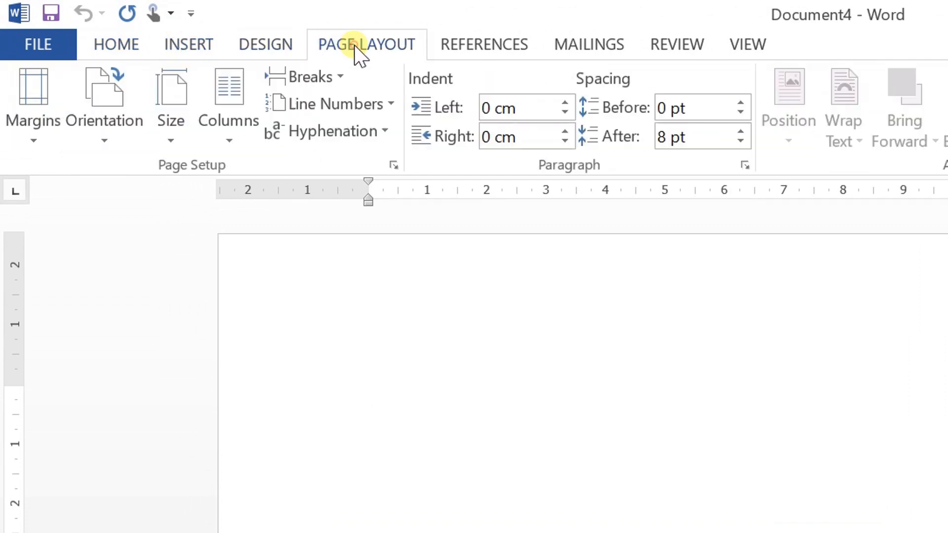
{"action": "left_click", "coordinate": [108, 45]}
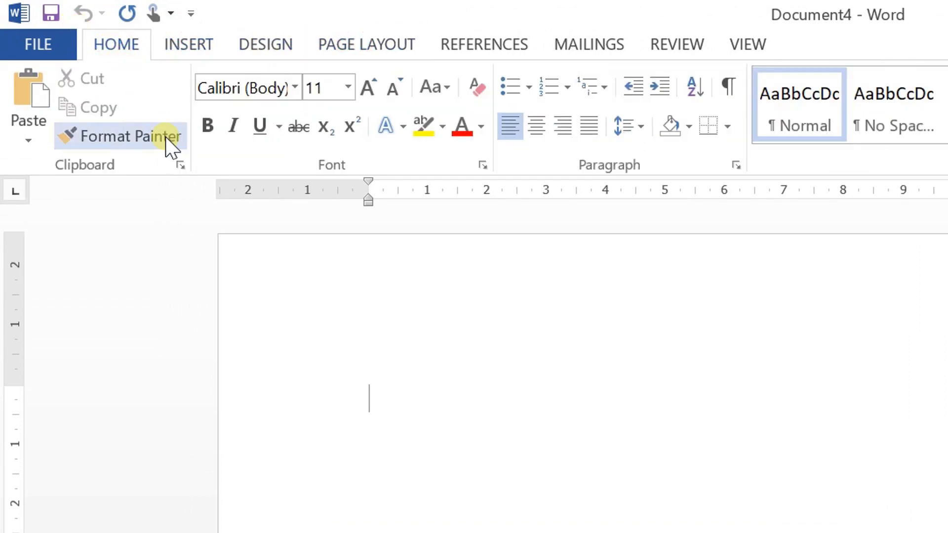
Fill the blank document with sample paragraphs by entering =rand().
{"action": "left_click", "coordinate": [261, 130]}
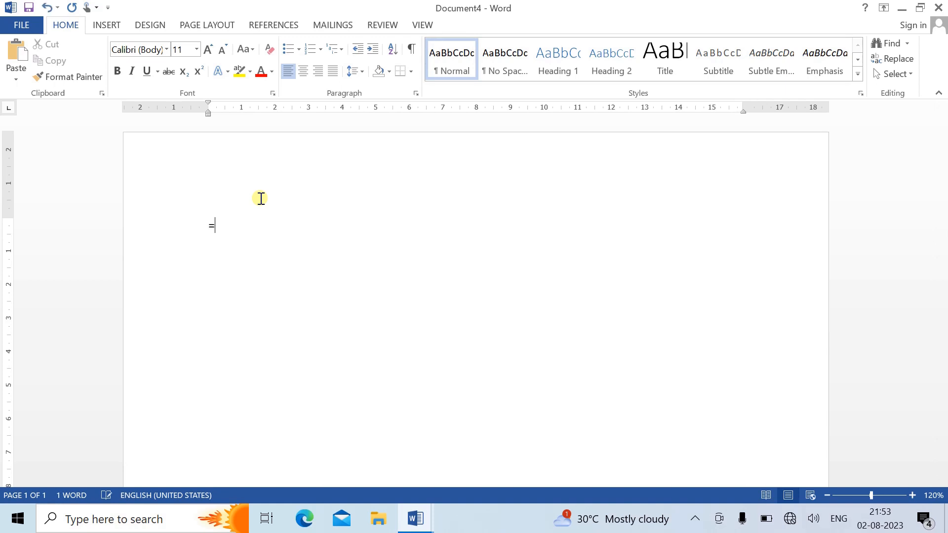
{"action": "type", "text": "rand("}
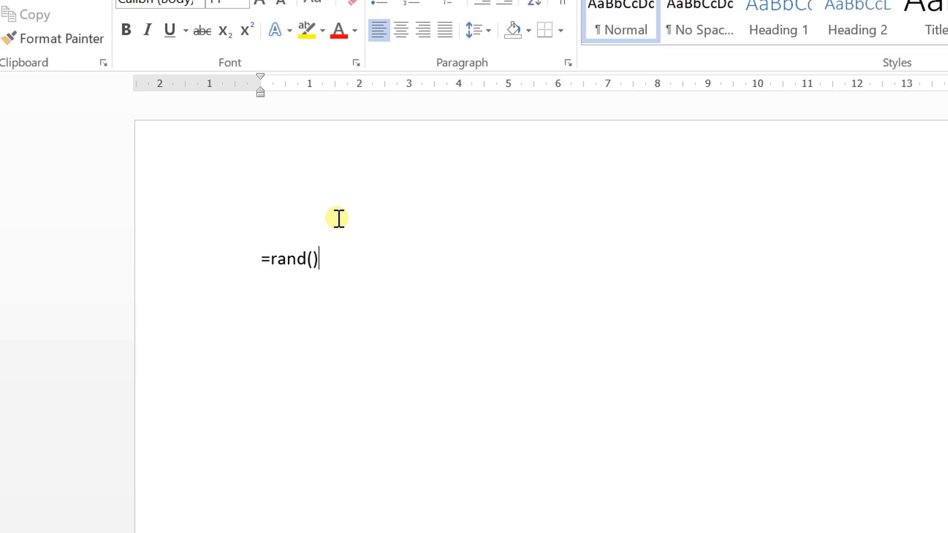
{"action": "key", "text": "Return"}
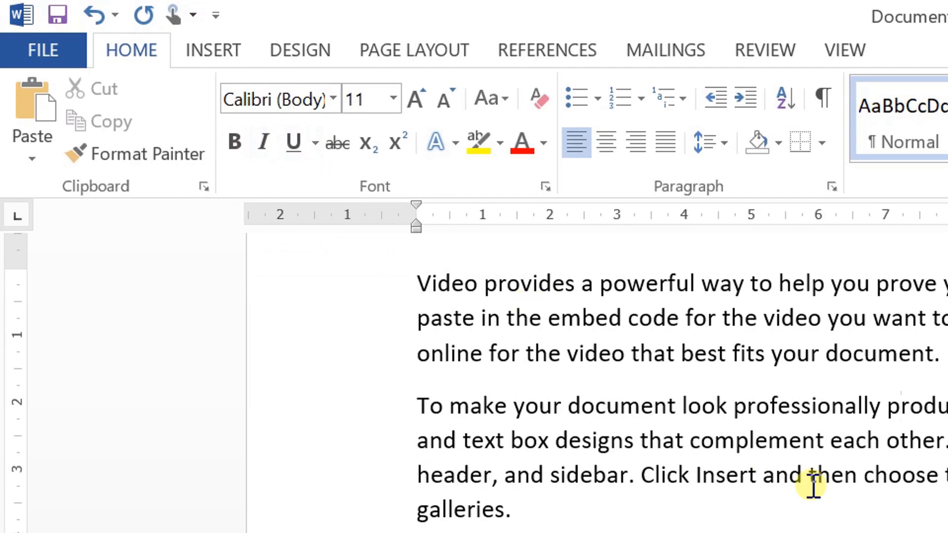
Select the word "document" in the third paragraph, enlarge it by several font sizes and reduce it to 16 pt.
{"action": "left_click_drag", "start_coordinate": [662, 398], "coordinate": [587, 397]}
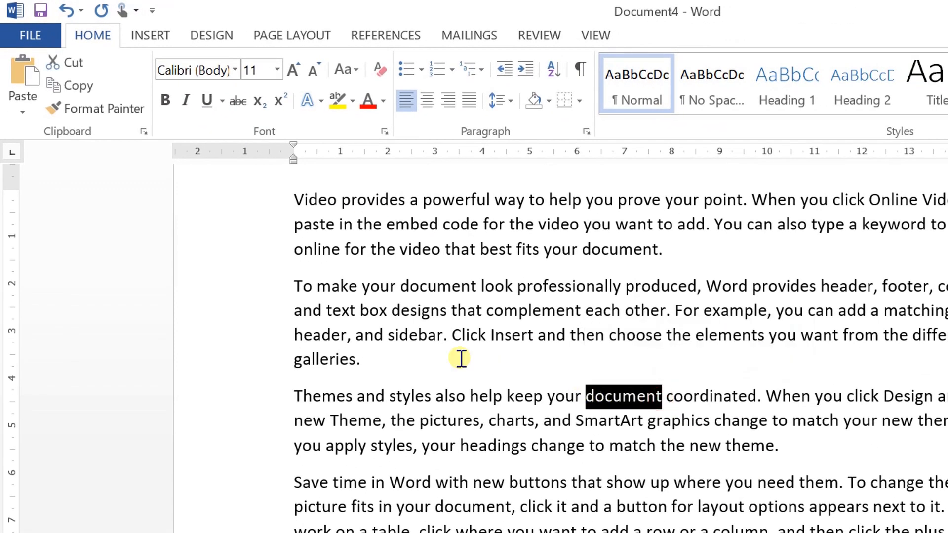
{"action": "left_click", "coordinate": [292, 71]}
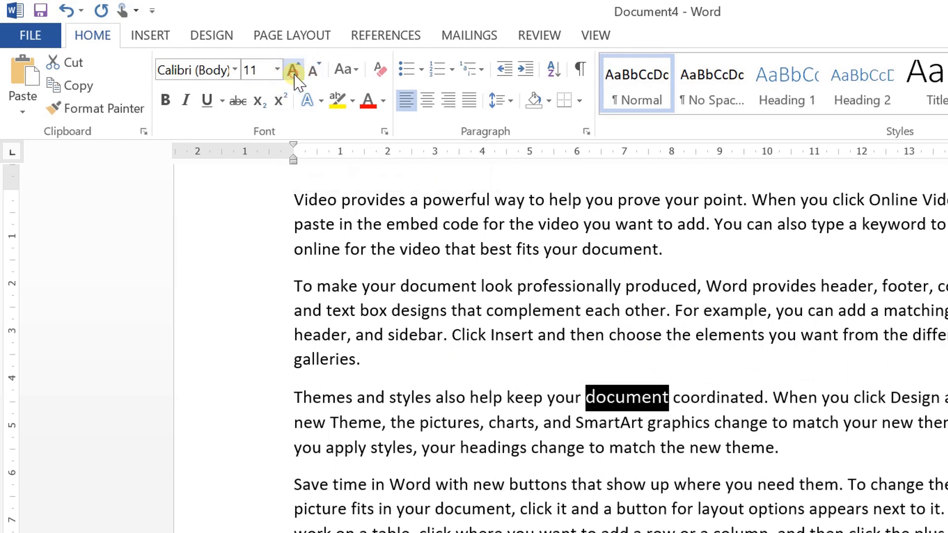
{"action": "left_click", "coordinate": [292, 71]}
{"action": "left_click", "coordinate": [293, 71]}
{"action": "left_click", "coordinate": [293, 71]}
{"action": "left_click", "coordinate": [293, 71]}
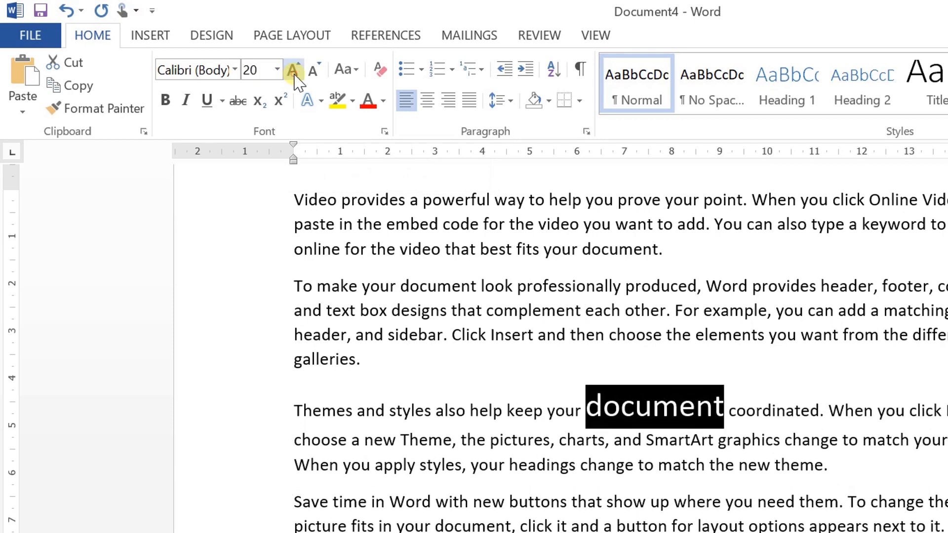
{"action": "left_click", "coordinate": [292, 71]}
{"action": "left_click", "coordinate": [312, 71]}
{"action": "left_click", "coordinate": [311, 71]}
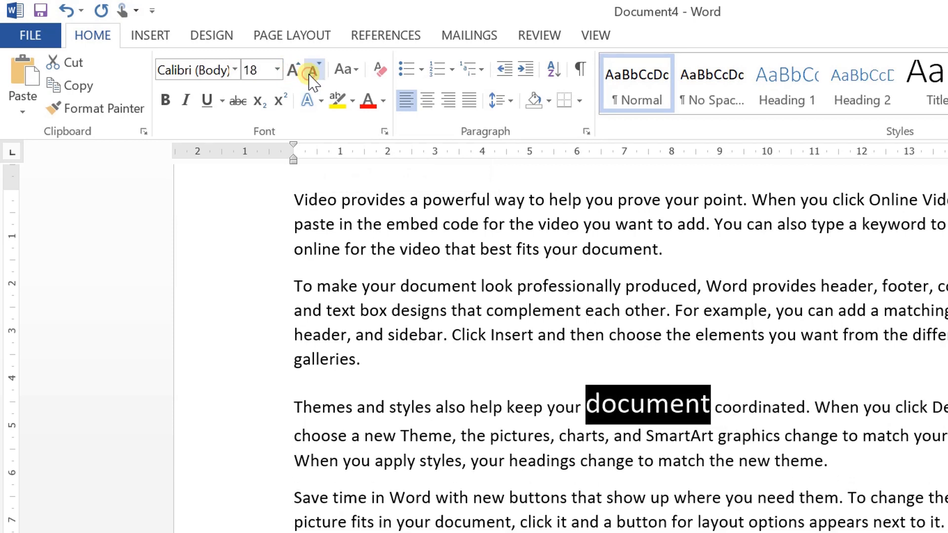
{"action": "left_click", "coordinate": [312, 72]}
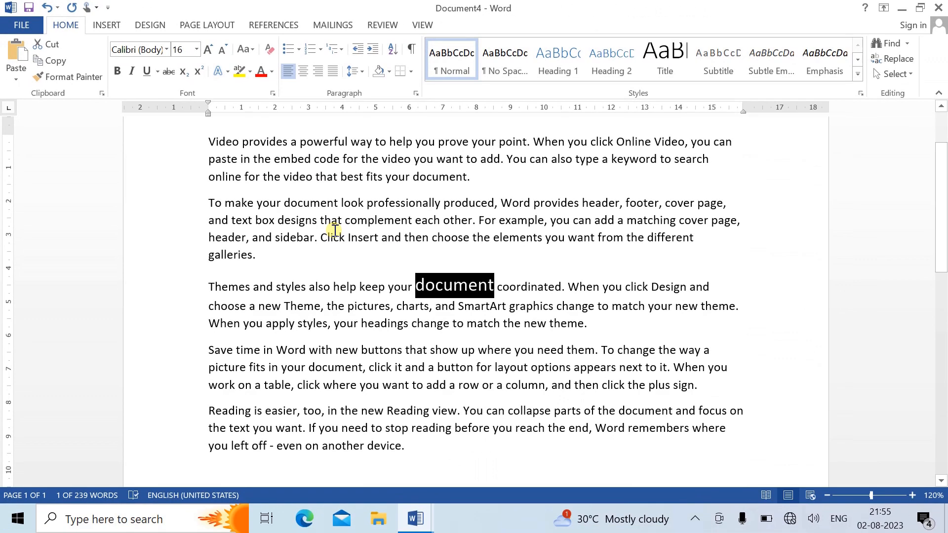
Enlarge the selected word "document" to 20 pt and shrink it again by several font sizes.
{"action": "key", "text": "ctrl+shift+period"}
{"action": "key", "text": "ctrl+shift+period"}
{"action": "key", "text": "ctrl+shift+period"}
{"action": "key", "text": "ctrl+shift+period"}
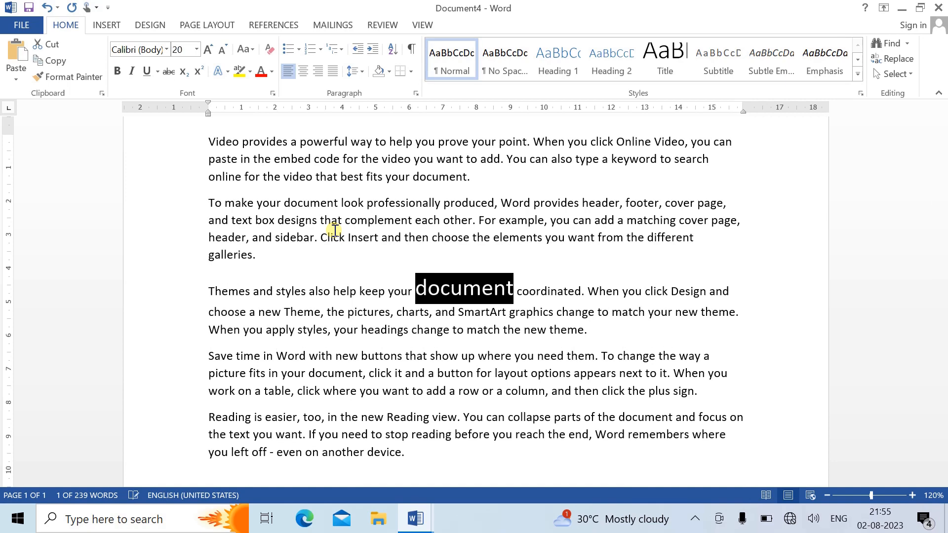
{"action": "key", "text": "ctrl+shift+comma"}
{"action": "key", "text": "ctrl+shift+comma"}
{"action": "key", "text": "ctrl+shift+comma"}
{"action": "key", "text": "ctrl+shift+comma"}
{"action": "key", "text": "ctrl+shift+comma"}
Increase the font size of the selected word "document" to 24 pt.
{"action": "key", "text": "ctrl+shift+period"}
{"action": "key", "text": "ctrl+shift+period"}
{"action": "key", "text": "ctrl+shift+period"}
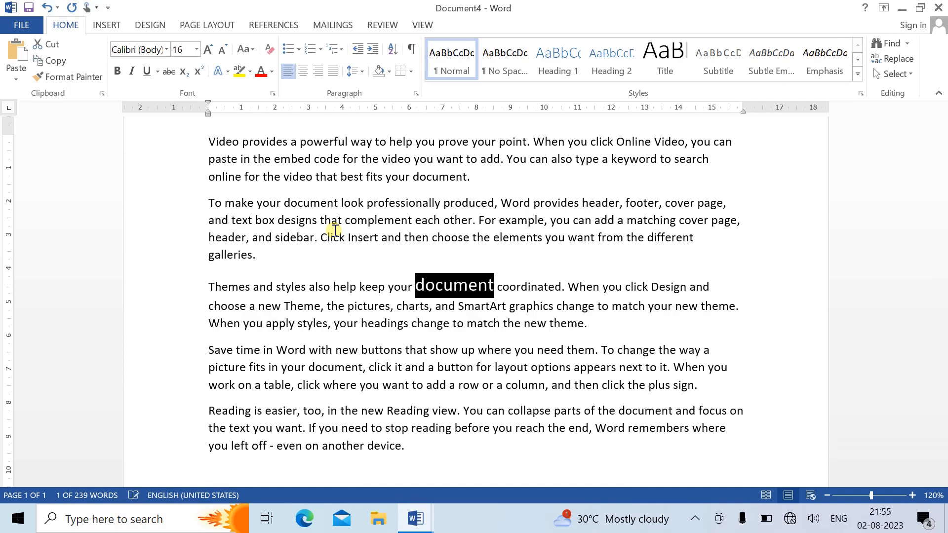
{"action": "key", "text": "ctrl+shift+period"}
{"action": "key", "text": "ctrl+shift+period"}
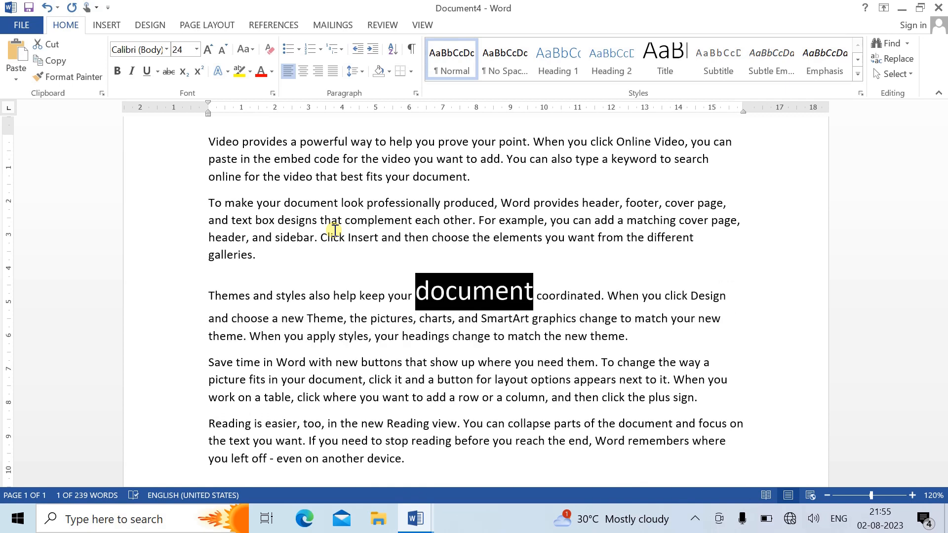
Set the selected word "document" to 36 pt in the Arial font.
{"action": "left_click", "coordinate": [200, 54]}
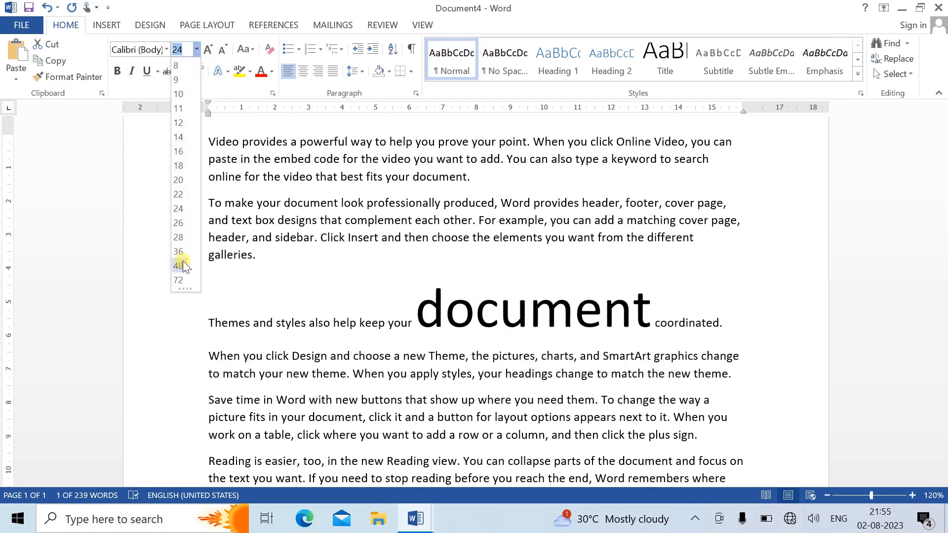
{"action": "left_click", "coordinate": [181, 253]}
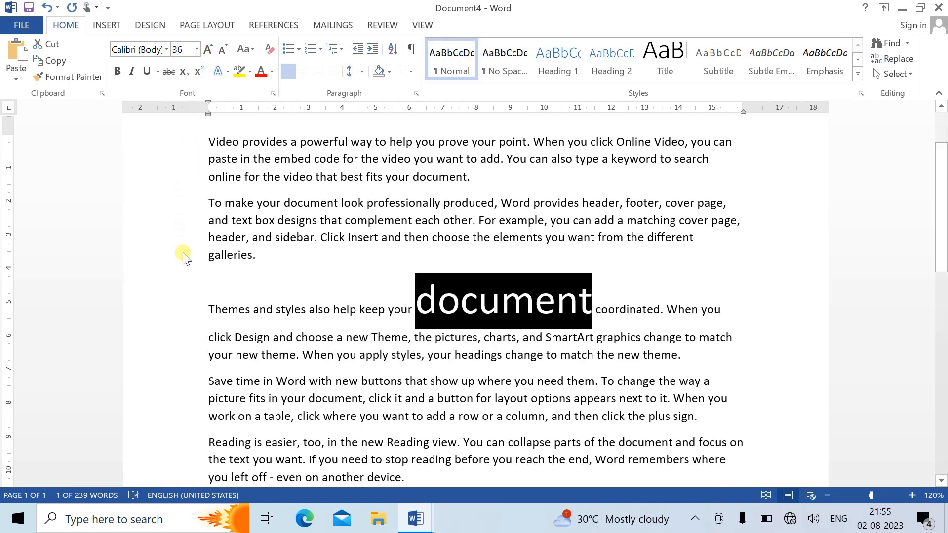
{"action": "left_click", "coordinate": [167, 50]}
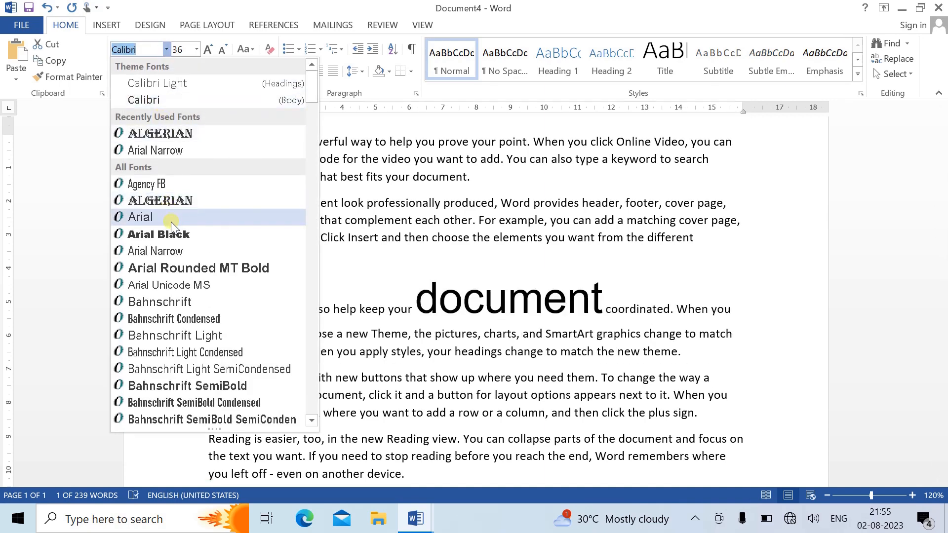
{"action": "left_click", "coordinate": [170, 218]}
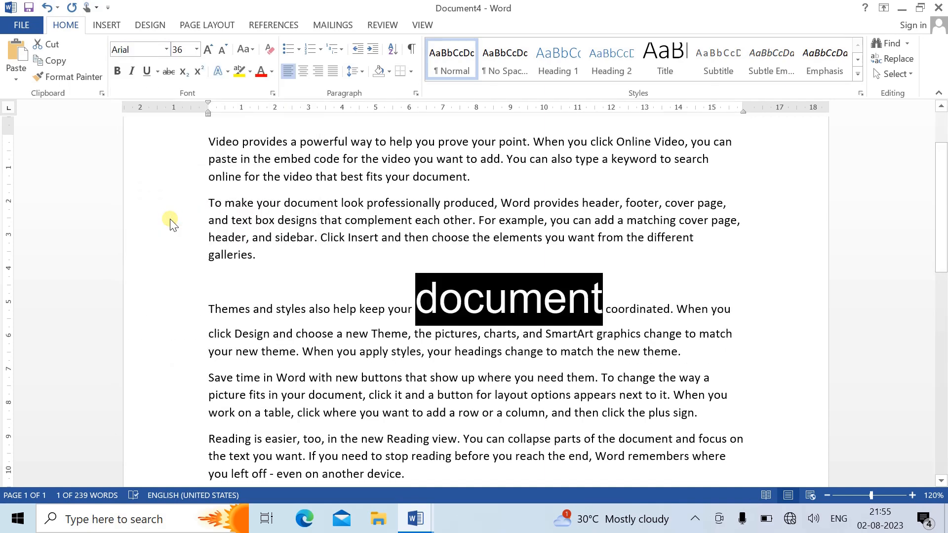
Make the word "document" bold, italic and underlined, and clear the selection.
{"action": "left_click", "coordinate": [116, 73]}
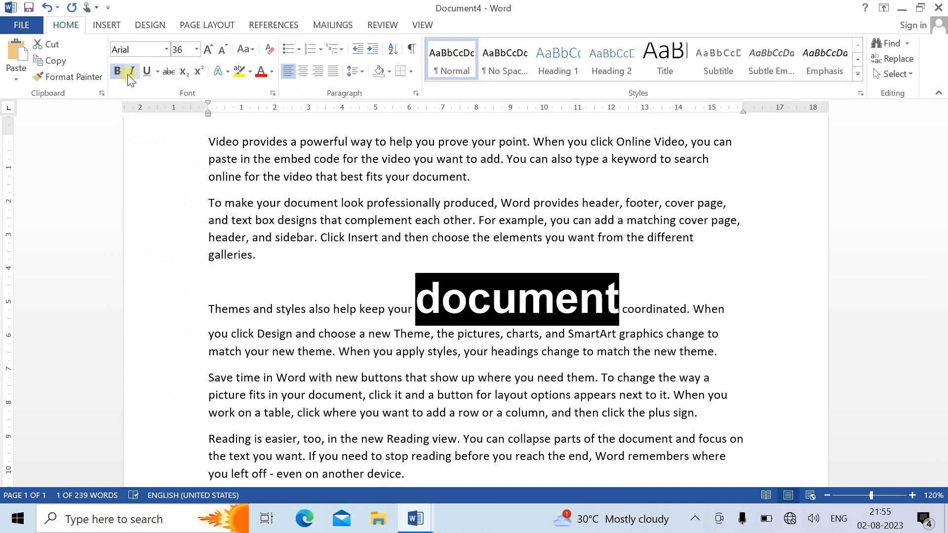
{"action": "left_click", "coordinate": [128, 74]}
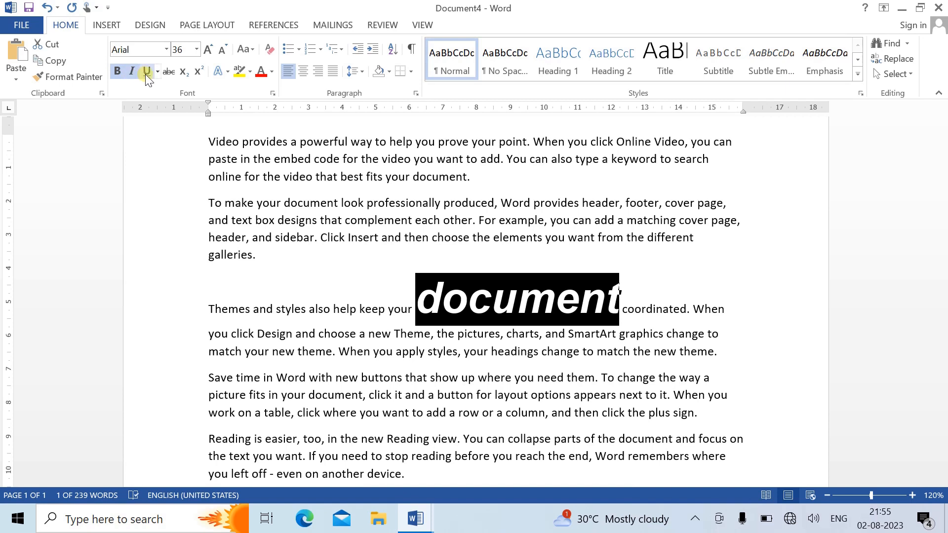
{"action": "left_click", "coordinate": [146, 74]}
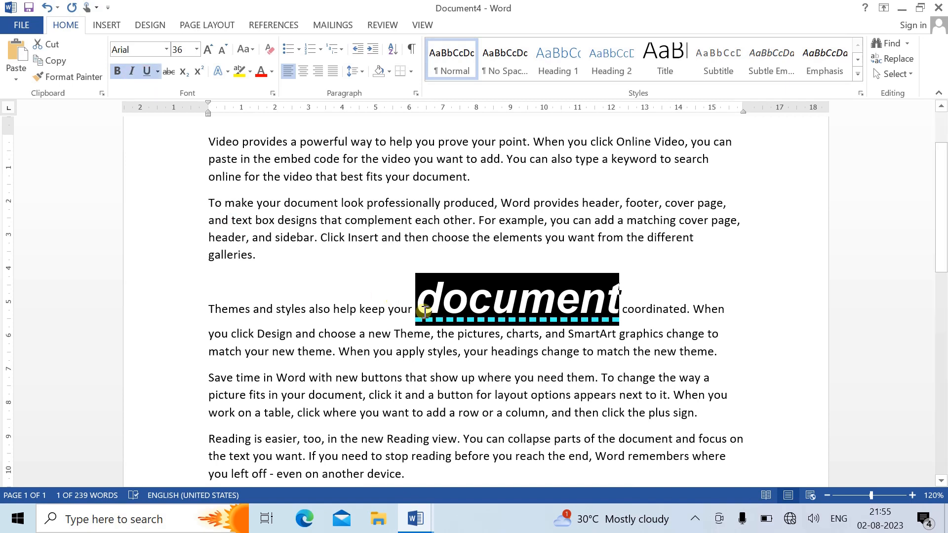
{"action": "left_click", "coordinate": [444, 313]}
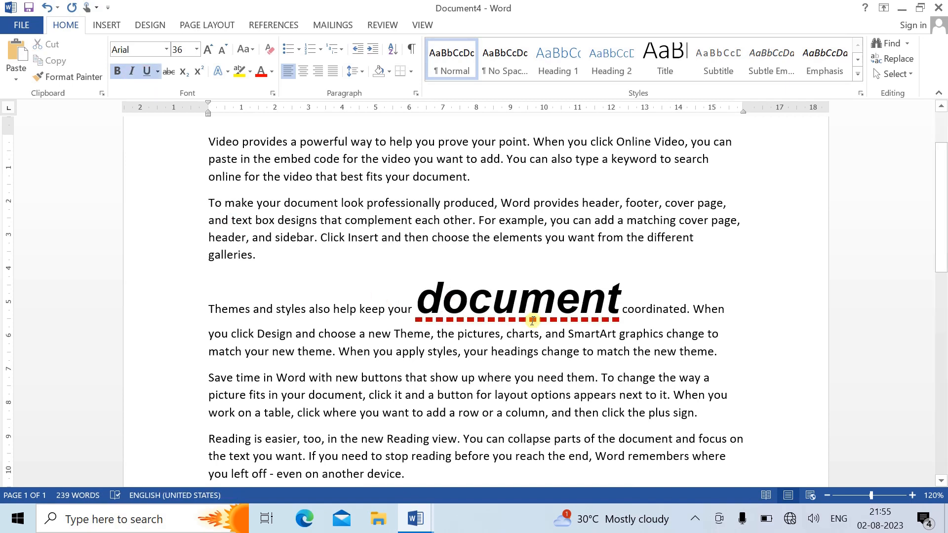
Change the underline of the word "document" in the third paragraph to the double-line style.
{"action": "left_click_drag", "start_coordinate": [620, 306], "coordinate": [420, 330]}
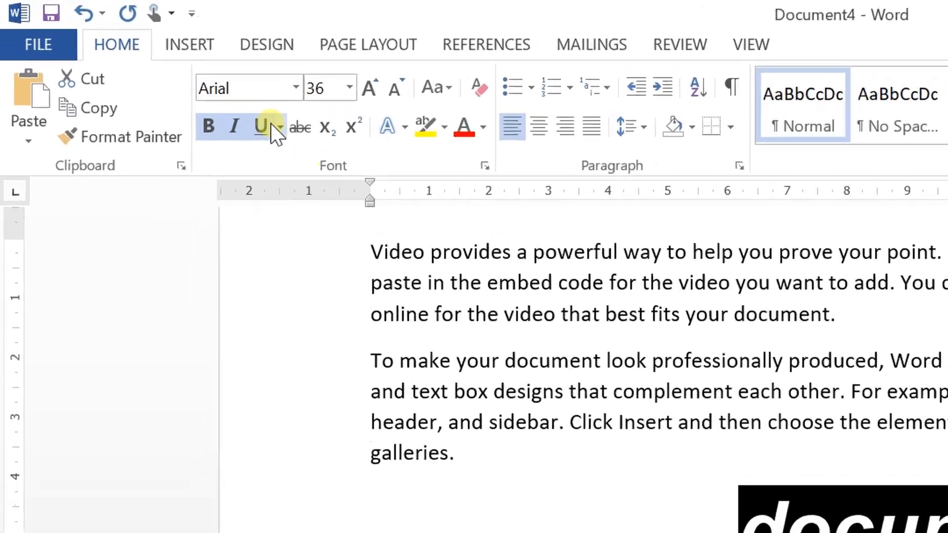
{"action": "left_click", "coordinate": [316, 142]}
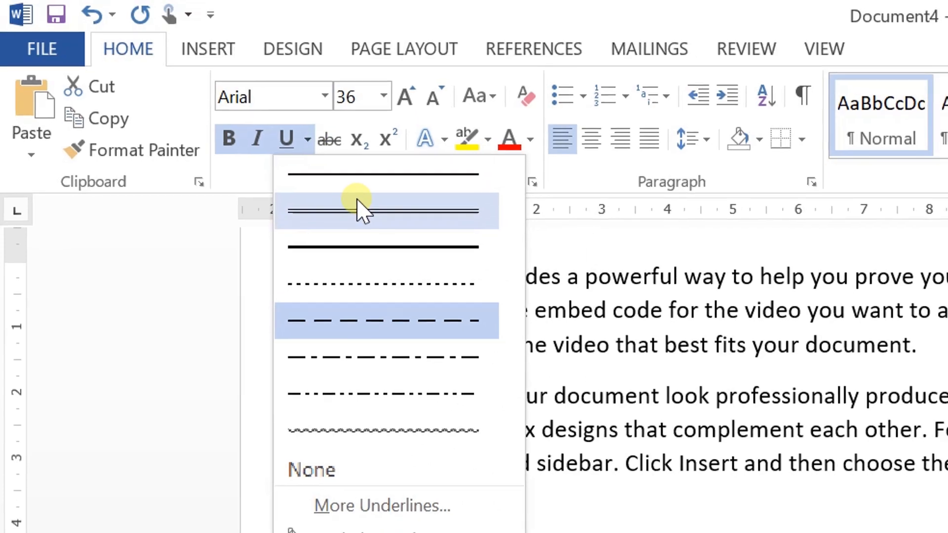
{"action": "left_click", "coordinate": [364, 210]}
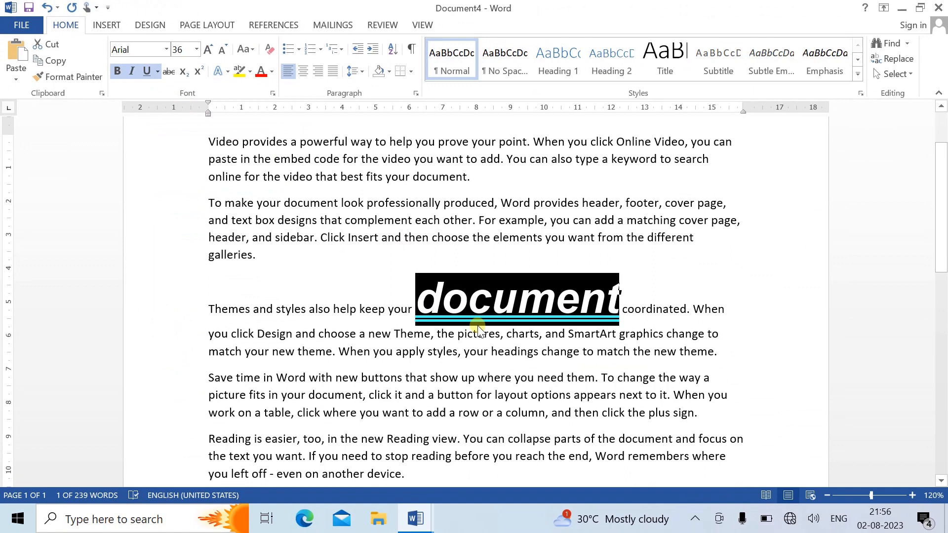
{"action": "left_click", "coordinate": [477, 326]}
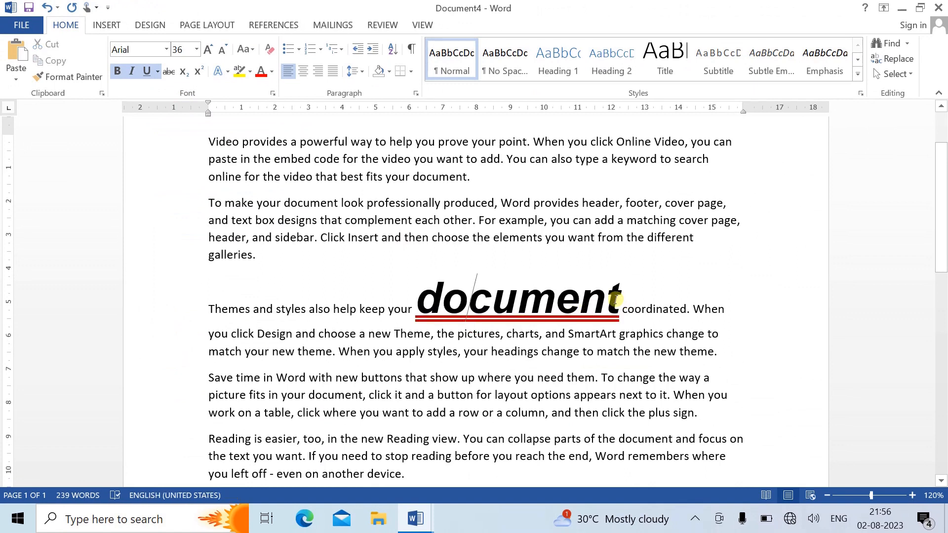
Set the underline color of the enlarged word "document" in the third paragraph to Automatic and clear the selection.
{"action": "left_click_drag", "start_coordinate": [618, 300], "coordinate": [418, 304]}
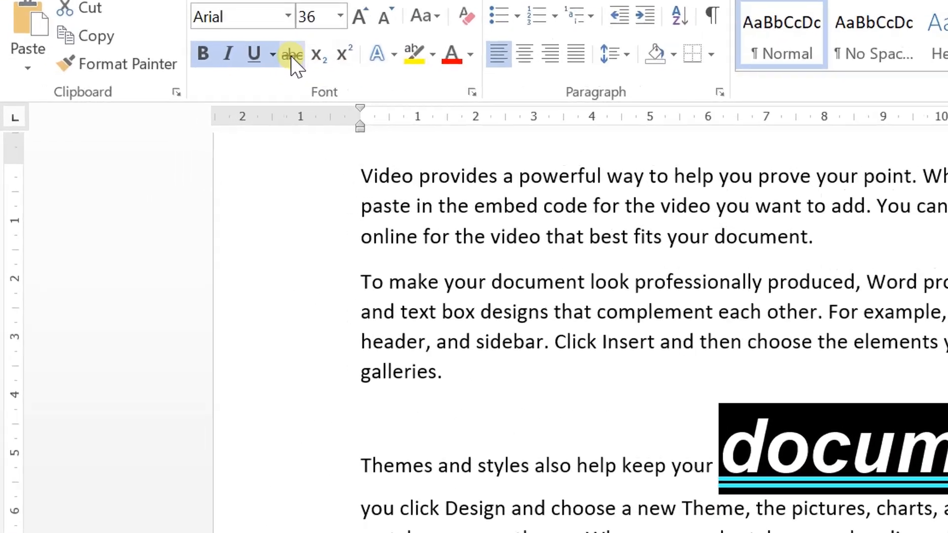
{"action": "left_click", "coordinate": [157, 71]}
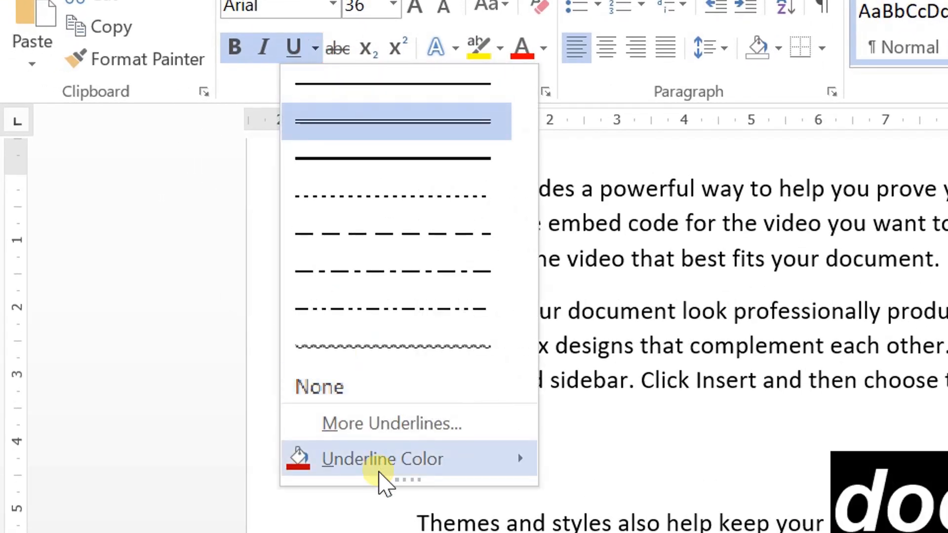
{"action": "mouse_move", "coordinate": [381, 472]}
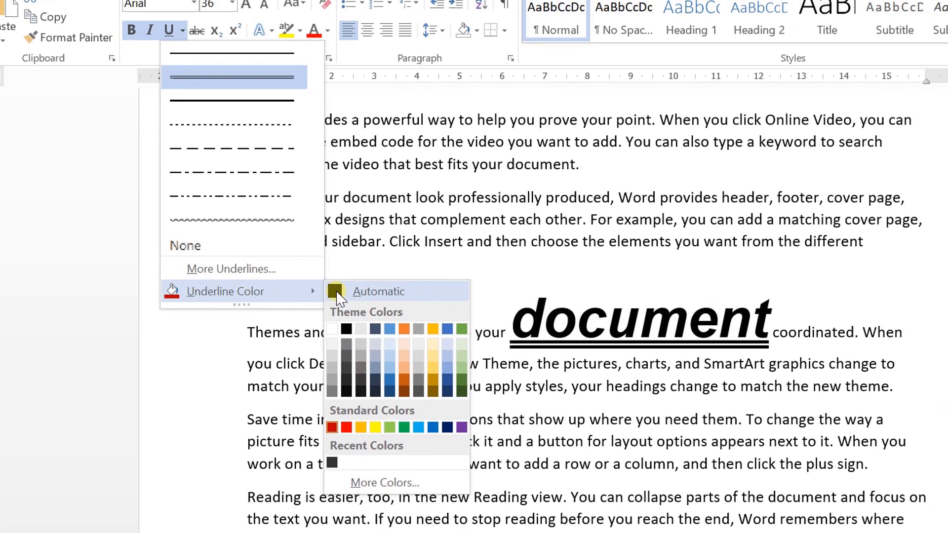
{"action": "left_click", "coordinate": [336, 291]}
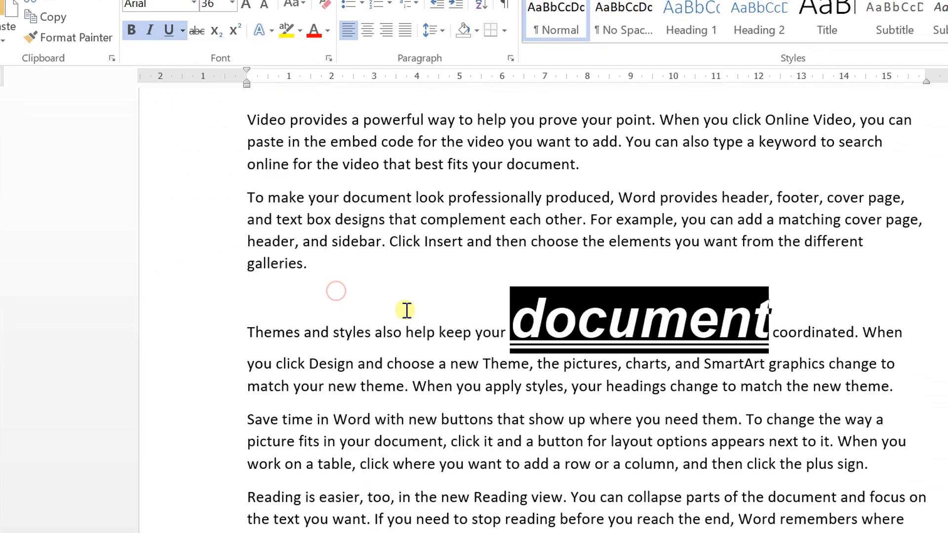
{"action": "left_click", "coordinate": [664, 352]}
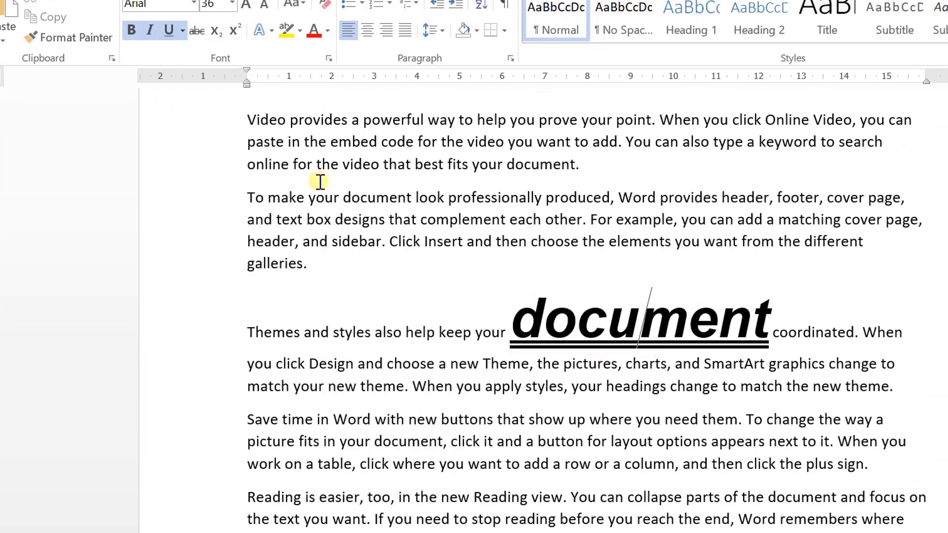
Apply strikethrough to the enlarged word "document" in the third paragraph and deselect it.
{"action": "double_click", "coordinate": [555, 334]}
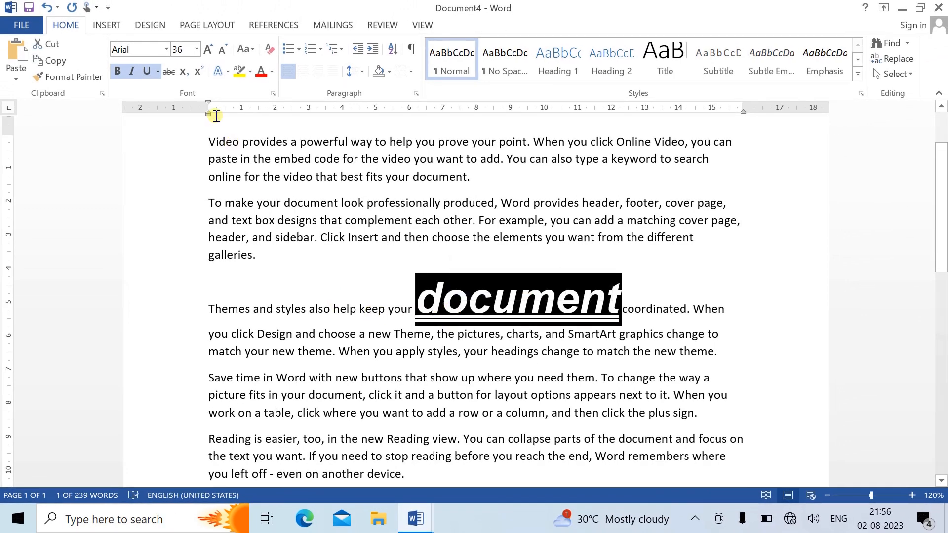
{"action": "left_click", "coordinate": [168, 74]}
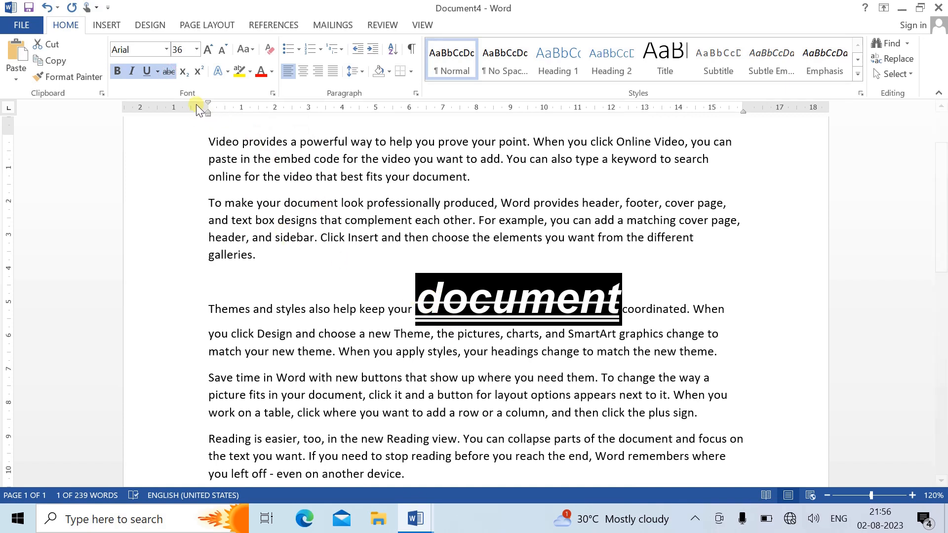
{"action": "left_click", "coordinate": [95, 82]}
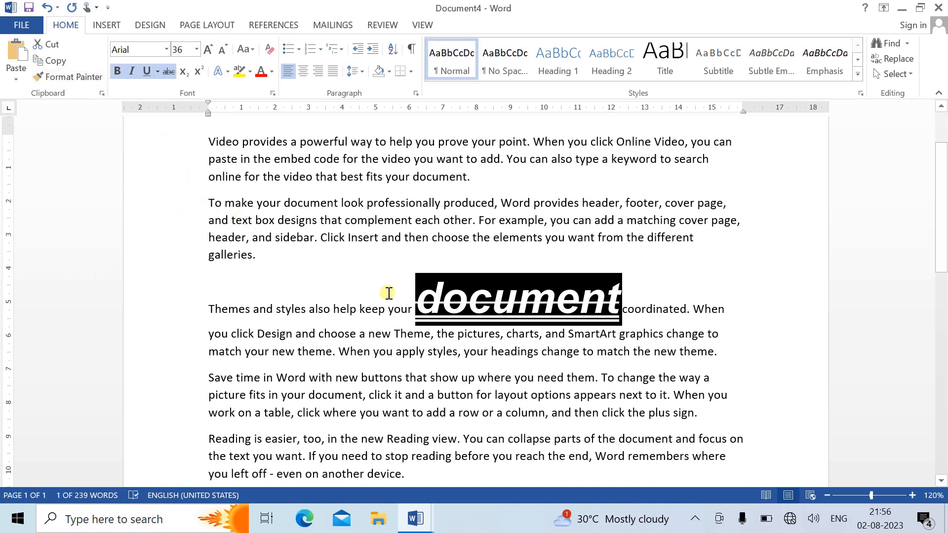
{"action": "left_click", "coordinate": [370, 275]}
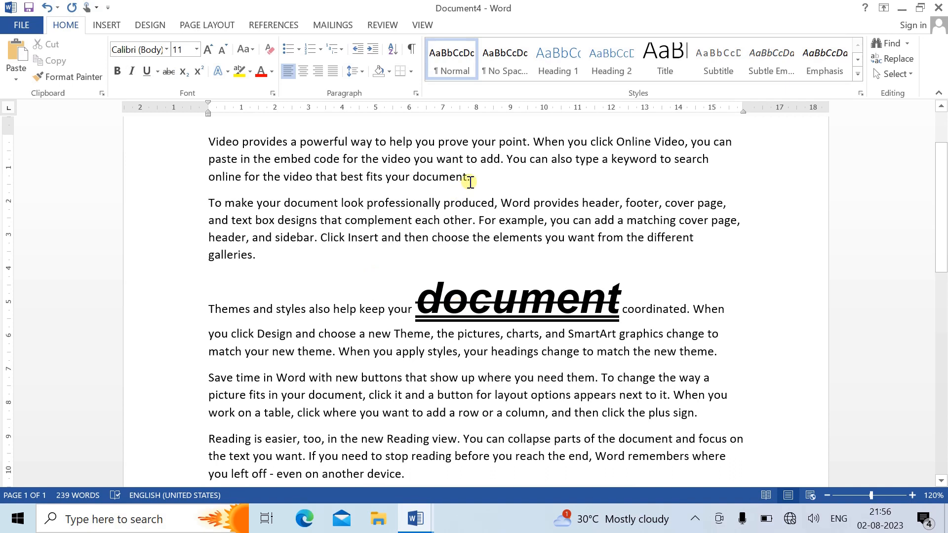
Copy the third paragraph's "document" formatting onto "document." at the end of the first paragraph with Format Painter.
{"action": "left_click_drag", "start_coordinate": [470, 182], "coordinate": [426, 178]}
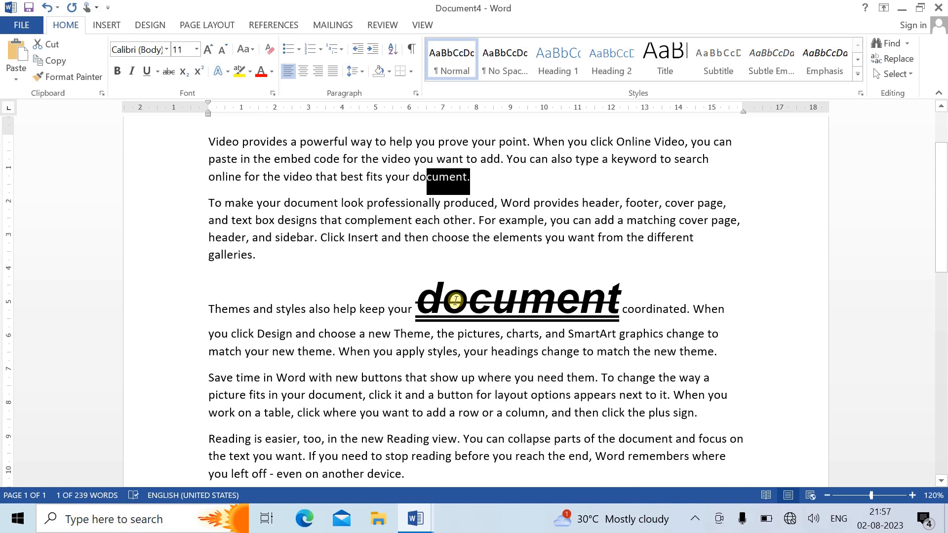
{"action": "left_click_drag", "start_coordinate": [418, 295], "coordinate": [620, 309]}
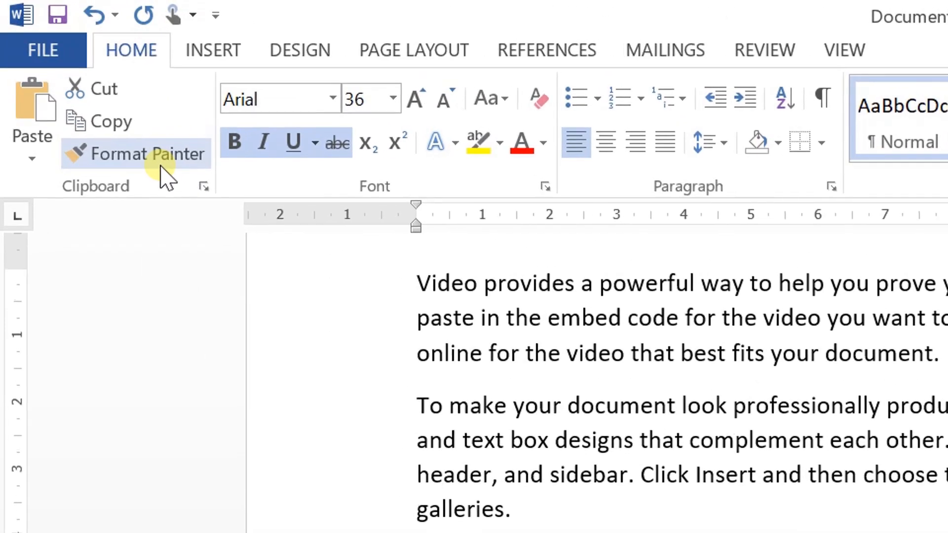
{"action": "left_click", "coordinate": [99, 103]}
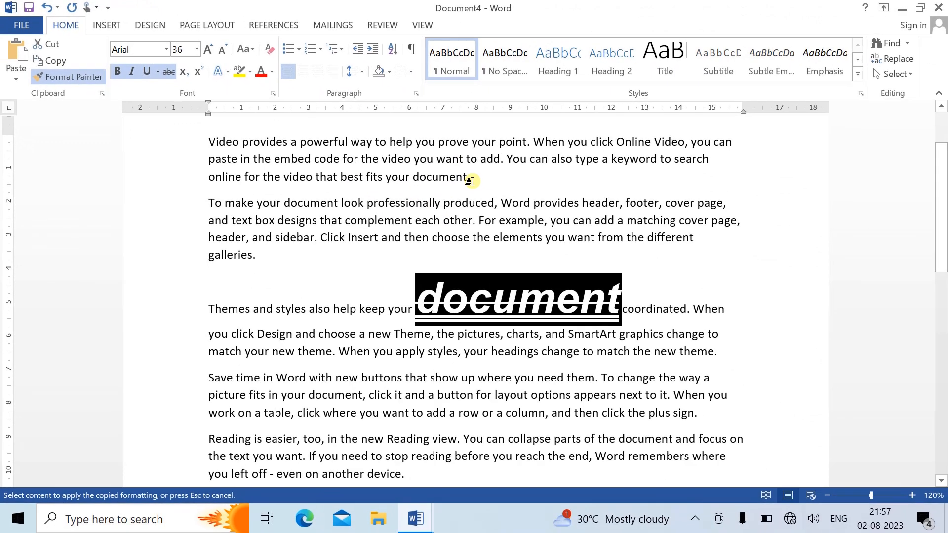
{"action": "left_click_drag", "start_coordinate": [470, 181], "coordinate": [415, 179]}
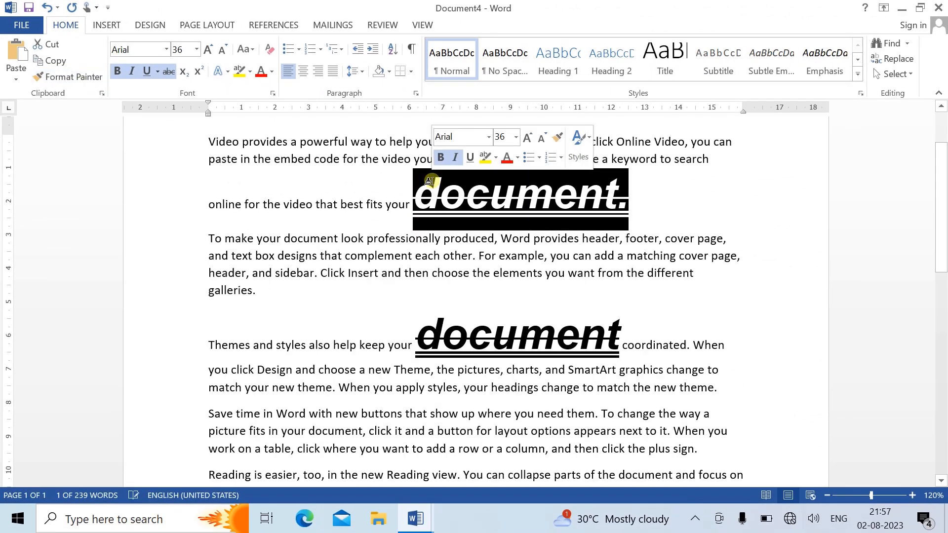
{"action": "left_click", "coordinate": [419, 274]}
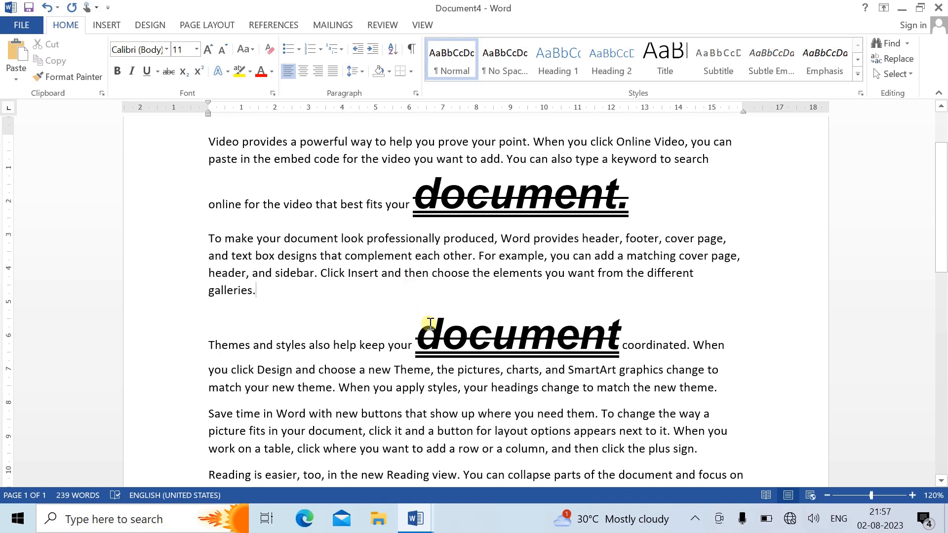
Copy the formatting of the third paragraph's "document" onto the word "document" in the second paragraph.
{"action": "double_click", "coordinate": [463, 339]}
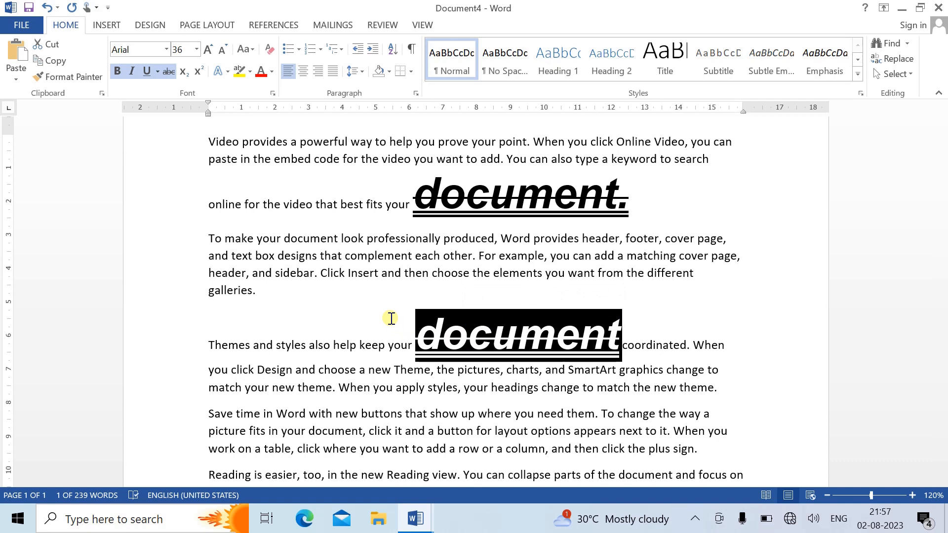
{"action": "left_click_drag", "start_coordinate": [364, 240], "coordinate": [338, 242]}
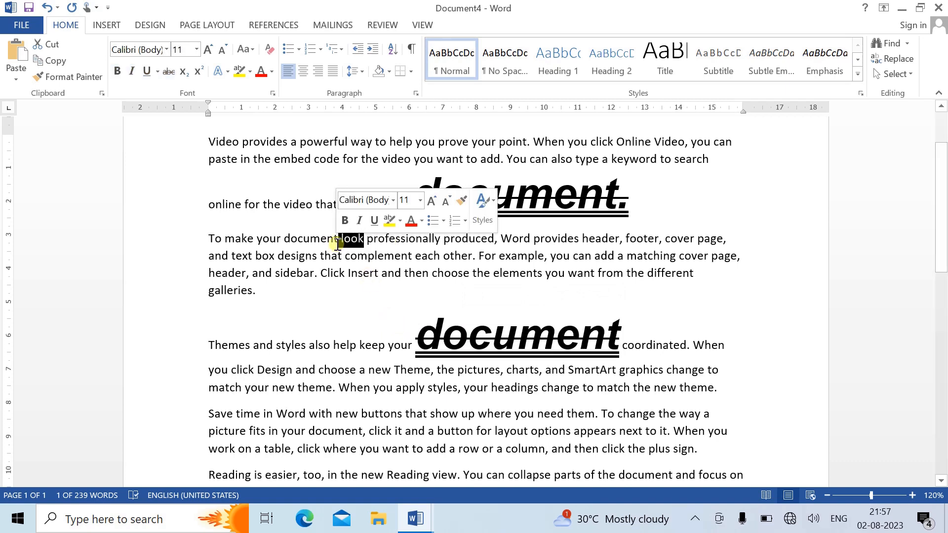
{"action": "double_click", "coordinate": [313, 244]}
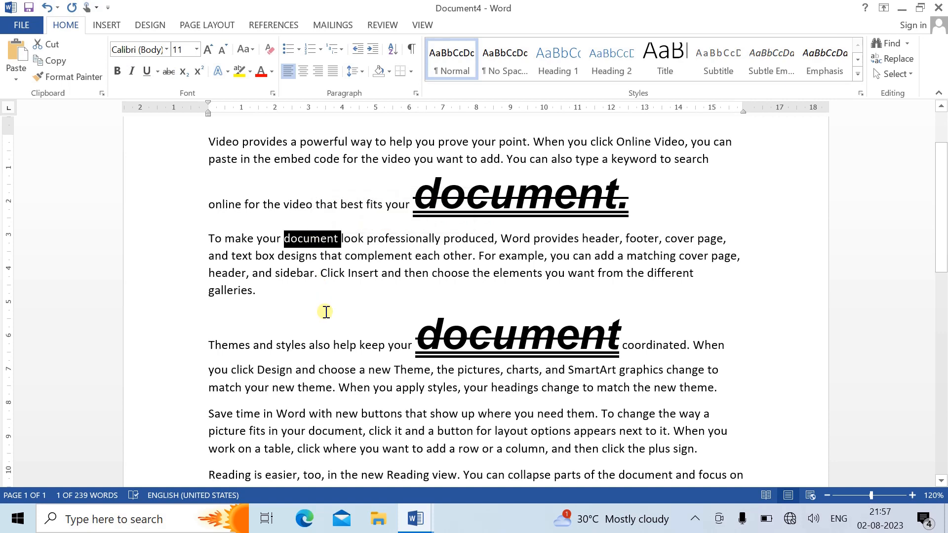
{"action": "key", "text": "ctrl+shift+v"}
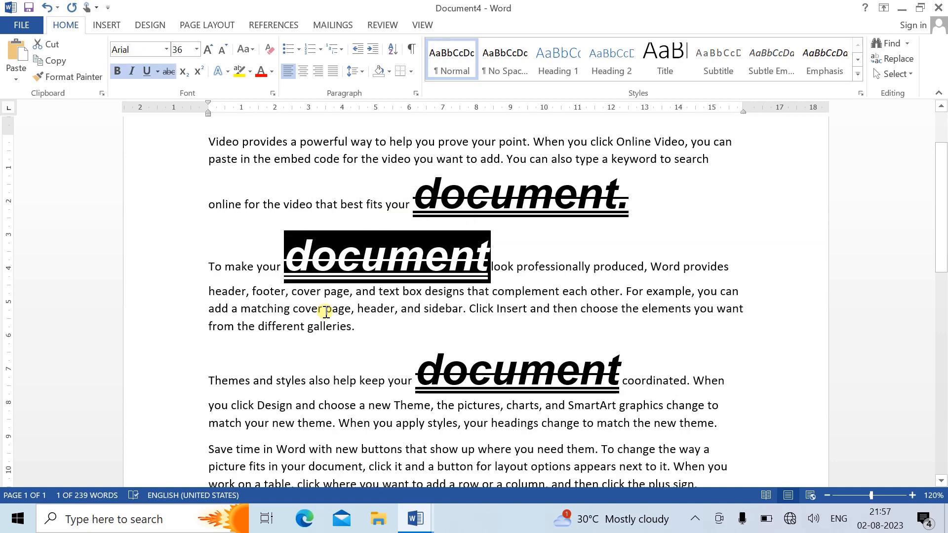
{"action": "left_click", "coordinate": [354, 329]}
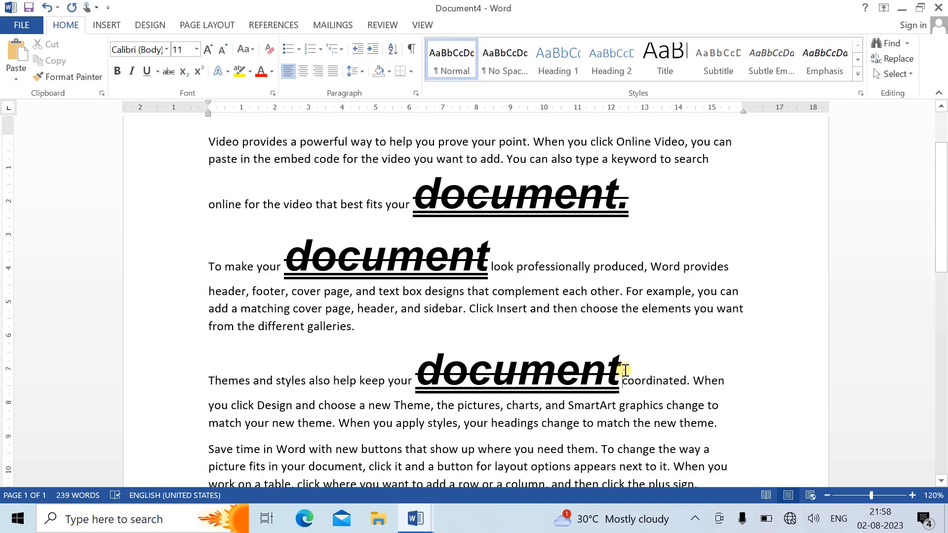
Clear all formatting from the text spanning the three enlarged "document" words in the first three paragraphs.
{"action": "left_click_drag", "start_coordinate": [624, 370], "coordinate": [299, 216]}
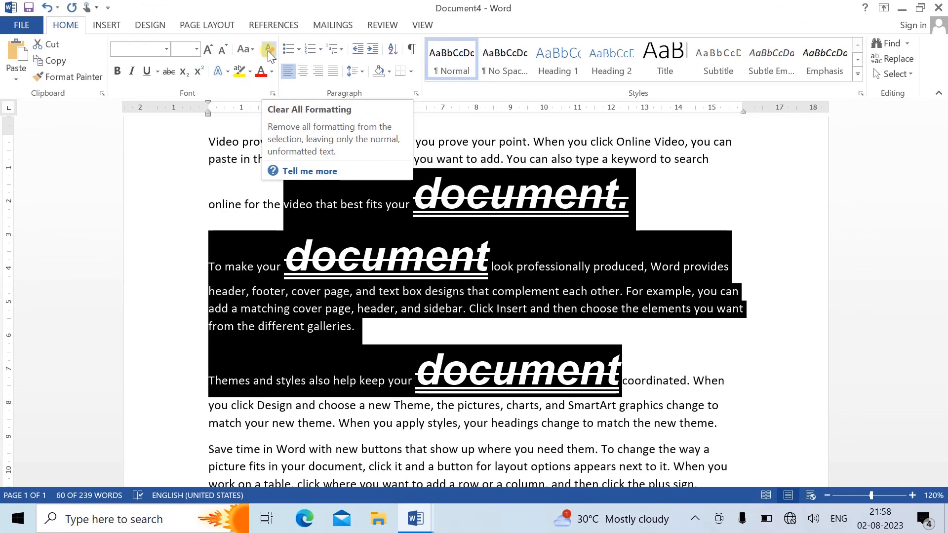
{"action": "left_click", "coordinate": [267, 51]}
{"action": "left_click", "coordinate": [442, 302]}
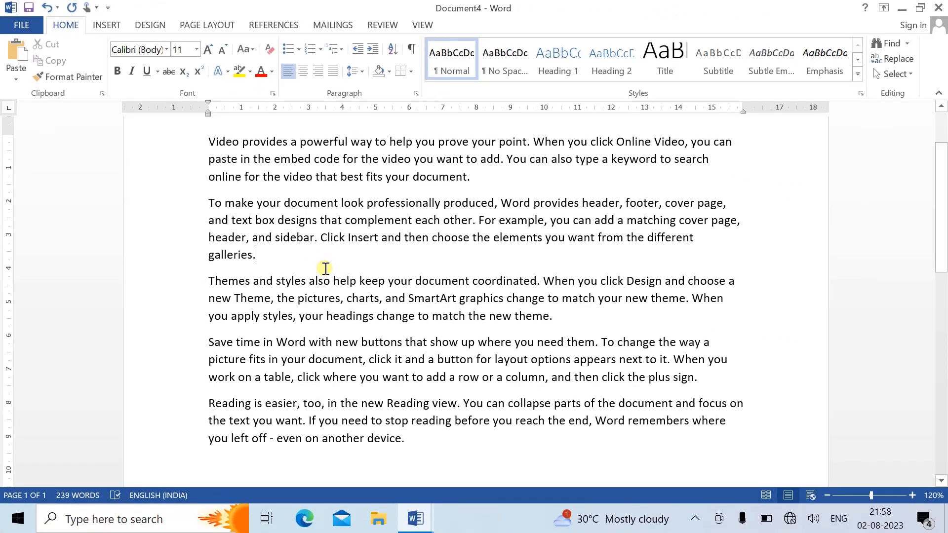
Add a line reading "12th" below the second paragraph and format its "th" as superscript, trying subscript in between.
{"action": "key", "text": "Return"}
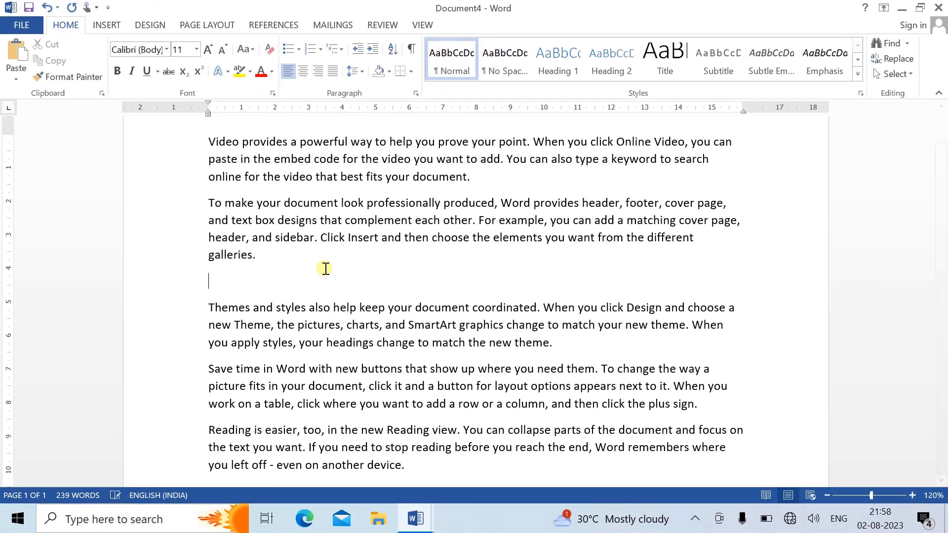
{"action": "type", "text": "12th"}
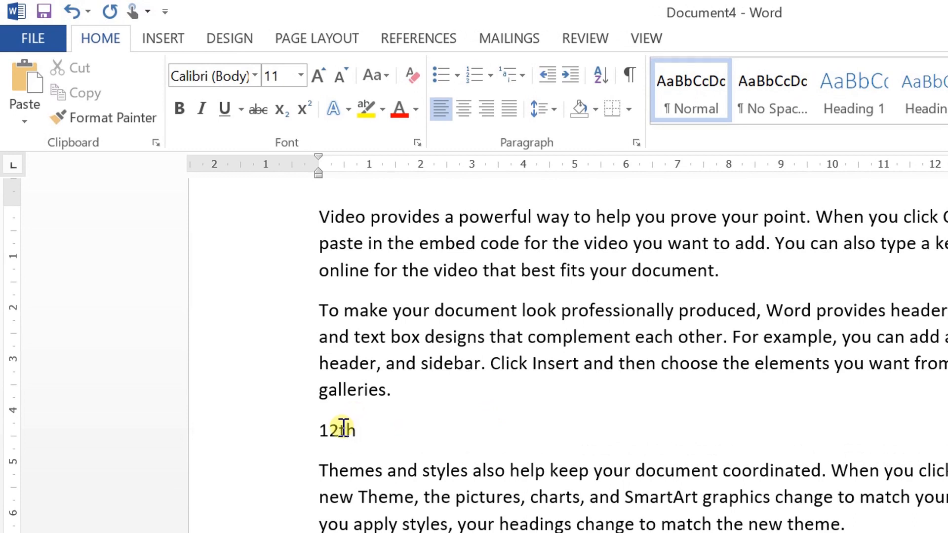
{"action": "key", "text": "shift+Left"}
{"action": "key", "text": "shift+Left"}
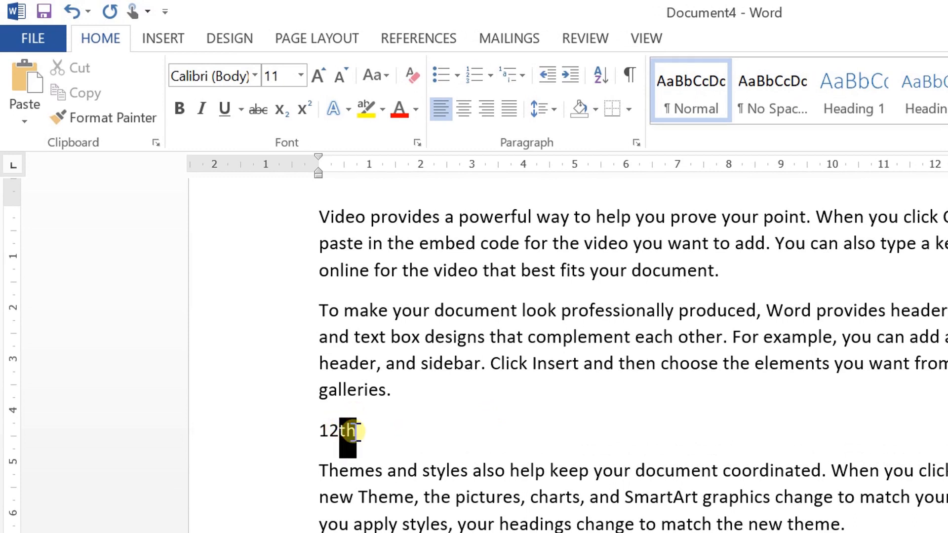
{"action": "left_click", "coordinate": [304, 111]}
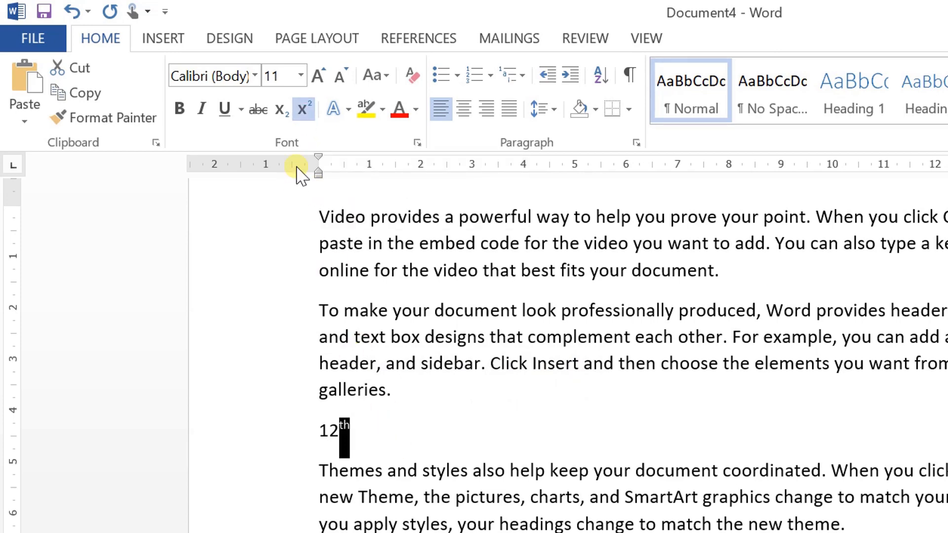
{"action": "left_click", "coordinate": [282, 117]}
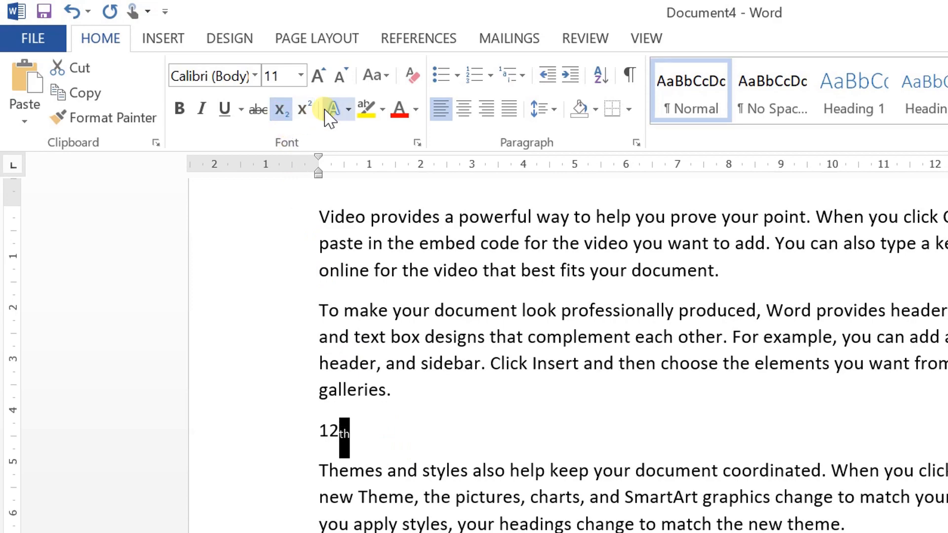
{"action": "left_click", "coordinate": [305, 110]}
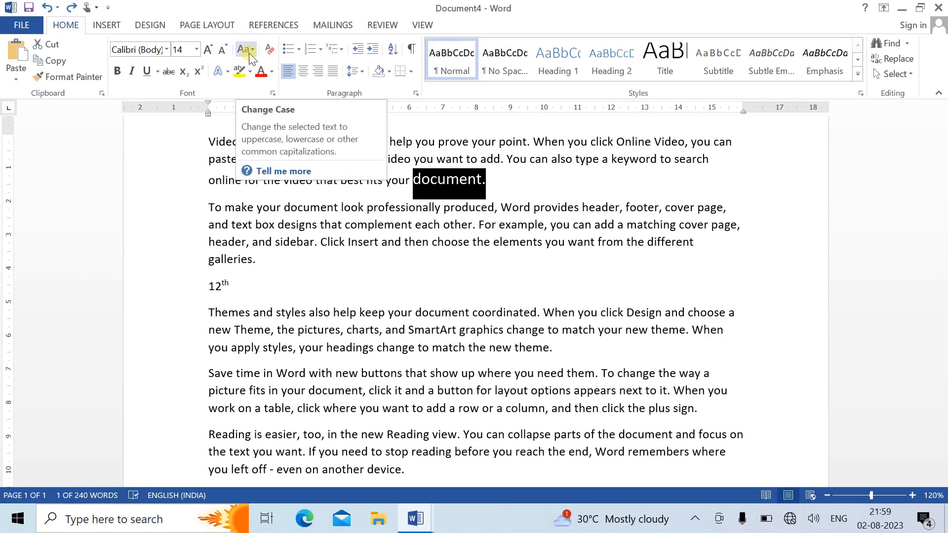
Select only the word "document" at the end of the first paragraph and change its case to UPPERCASE.
{"action": "left_click", "coordinate": [498, 170]}
{"action": "left_click_drag", "start_coordinate": [409, 184], "coordinate": [447, 184]}
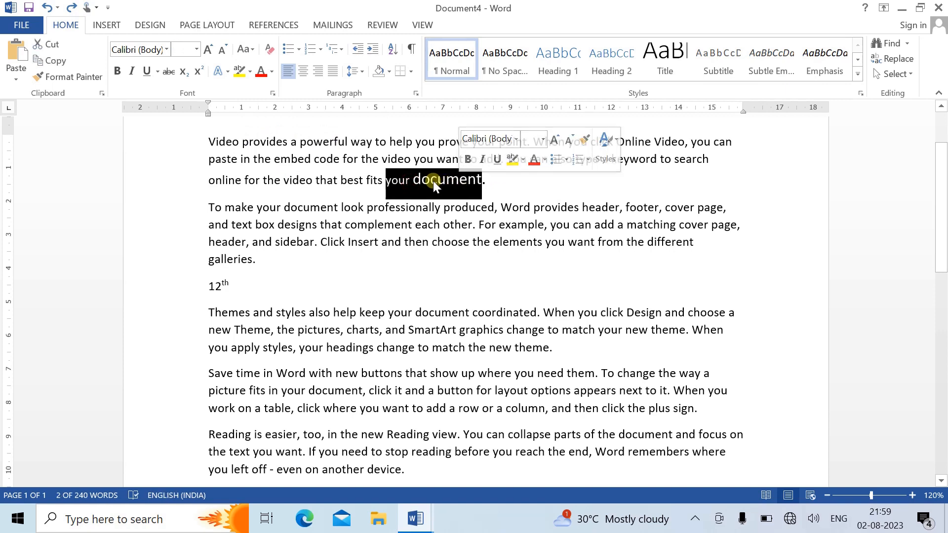
{"action": "left_click", "coordinate": [434, 181]}
{"action": "left_click_drag", "start_coordinate": [483, 183], "coordinate": [418, 178]}
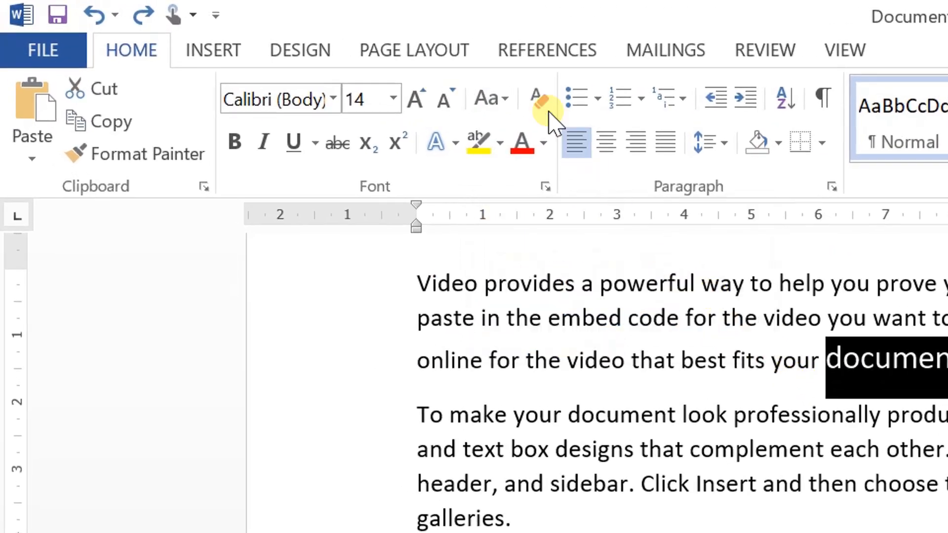
{"action": "left_click", "coordinate": [494, 100]}
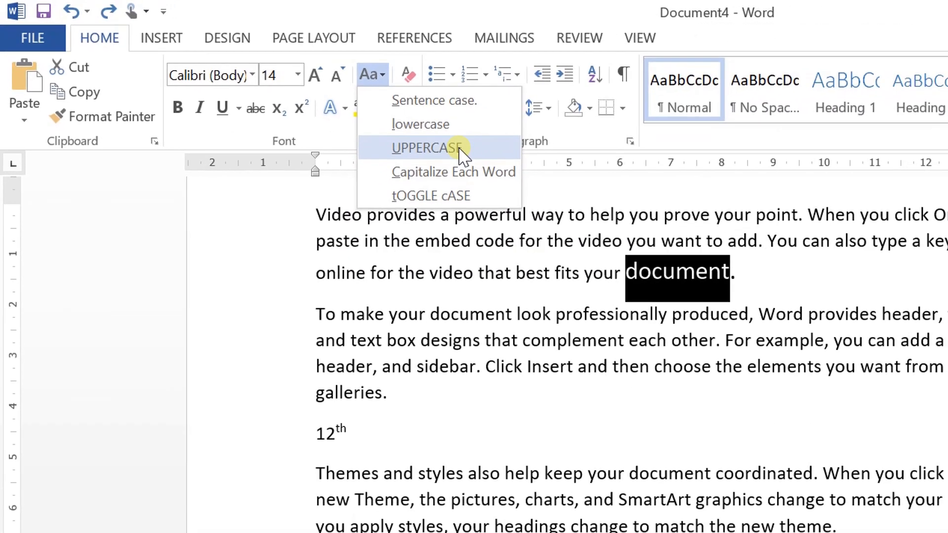
{"action": "left_click", "coordinate": [462, 148]}
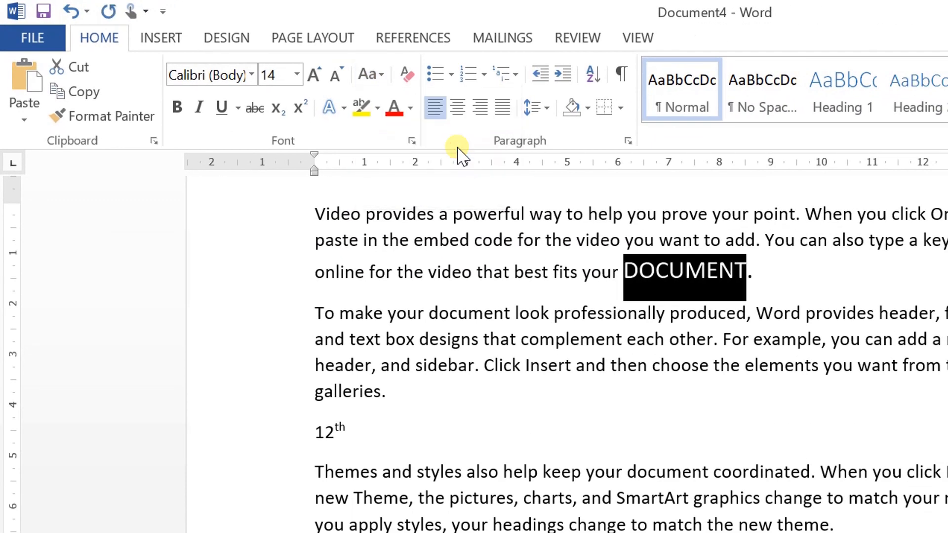
Change the case of the selected word in the first paragraph to lowercase, and from that to Capitalize Each Word.
{"action": "left_click", "coordinate": [377, 74]}
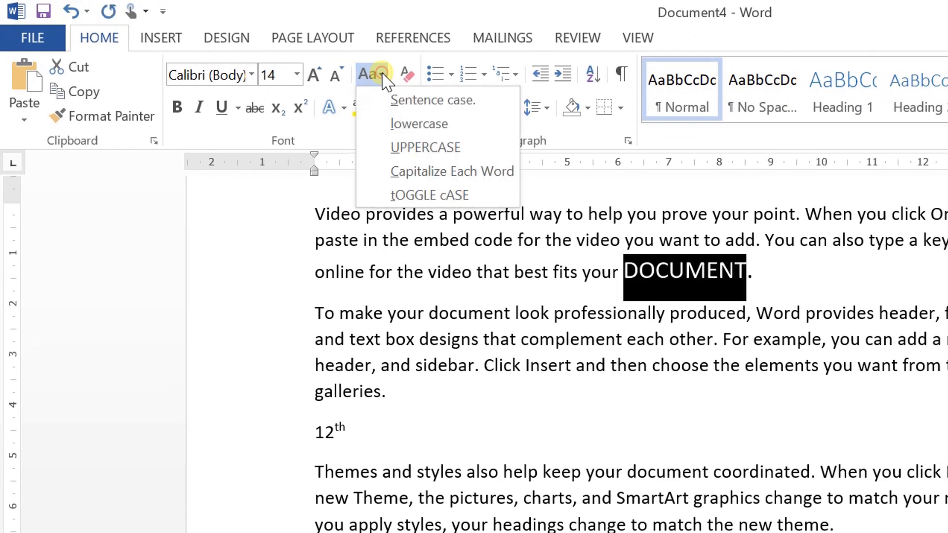
{"action": "left_click", "coordinate": [439, 125]}
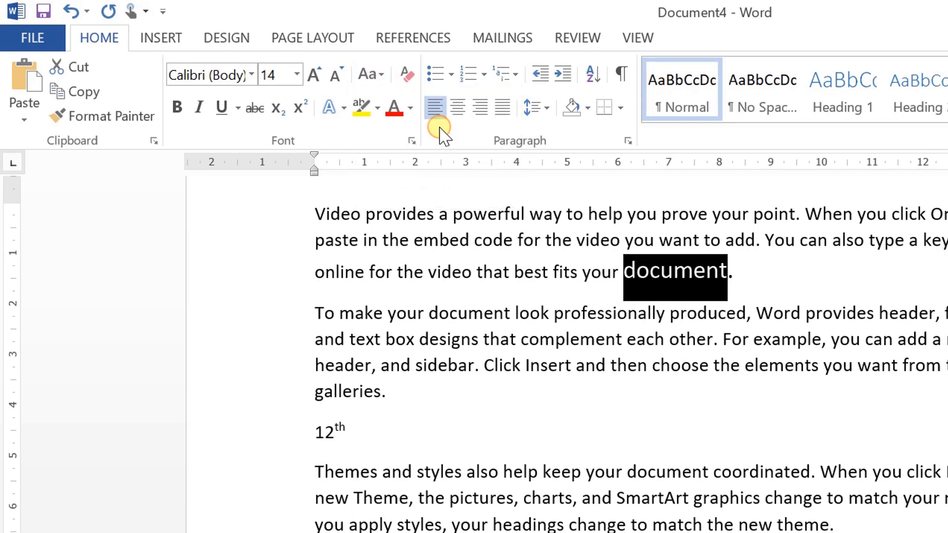
{"action": "left_click", "coordinate": [381, 74]}
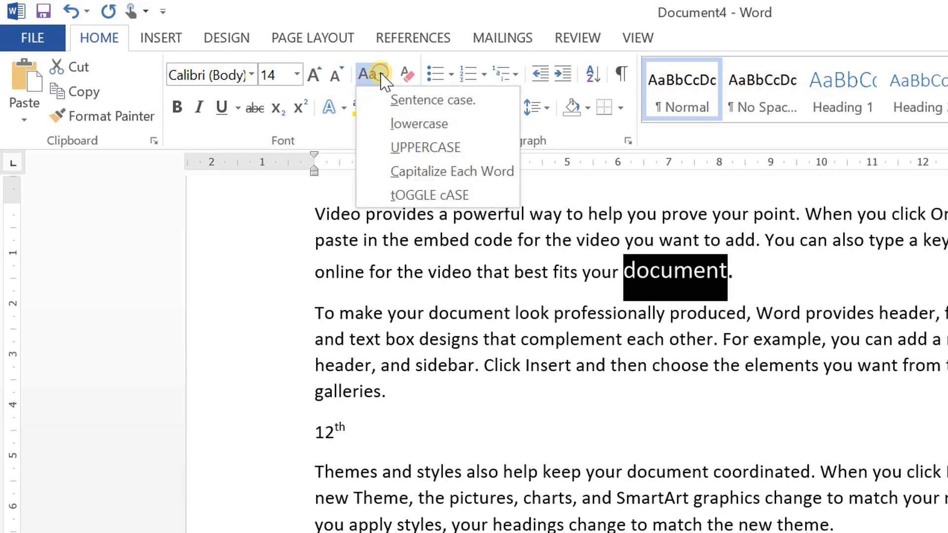
{"action": "left_click", "coordinate": [434, 173]}
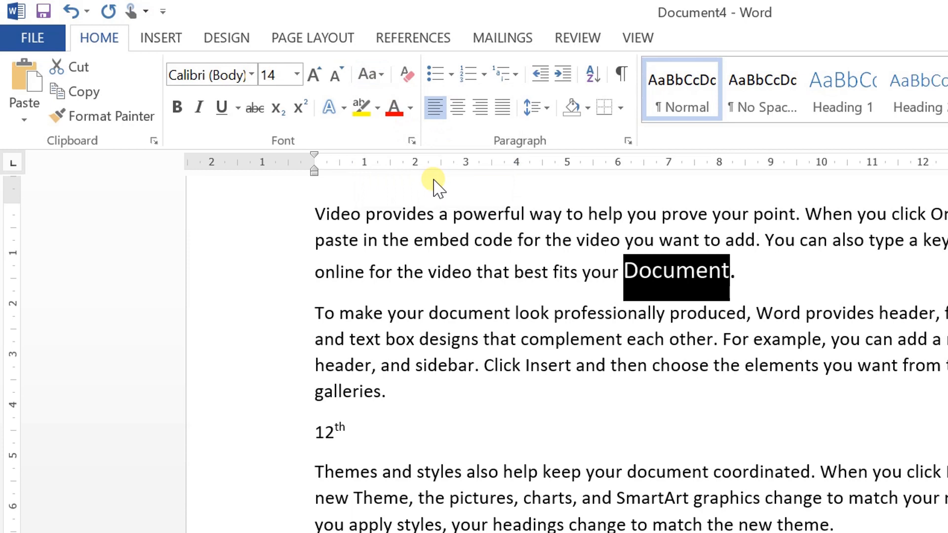
Apply tOGGLE cASE to the selected word "Document" at the end of the first paragraph.
{"action": "left_click", "coordinate": [372, 74]}
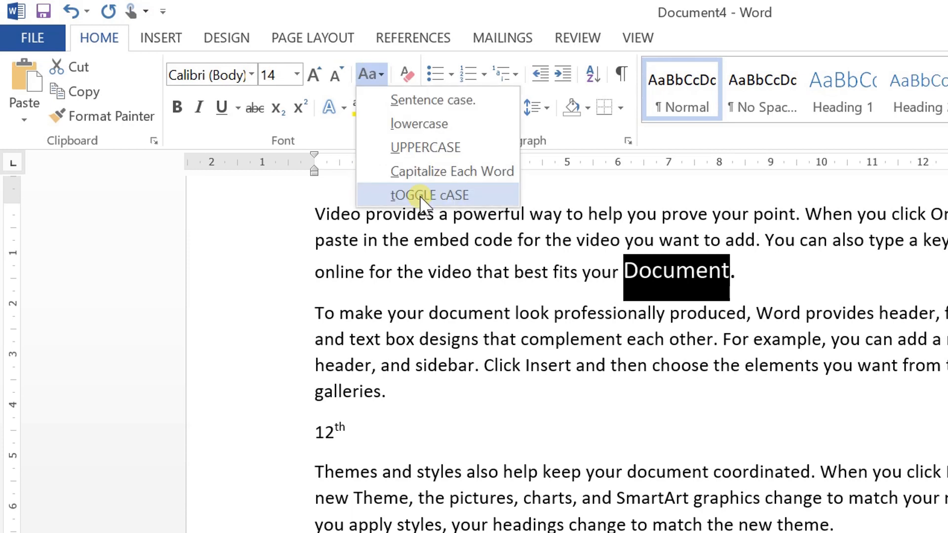
{"action": "left_click", "coordinate": [420, 197]}
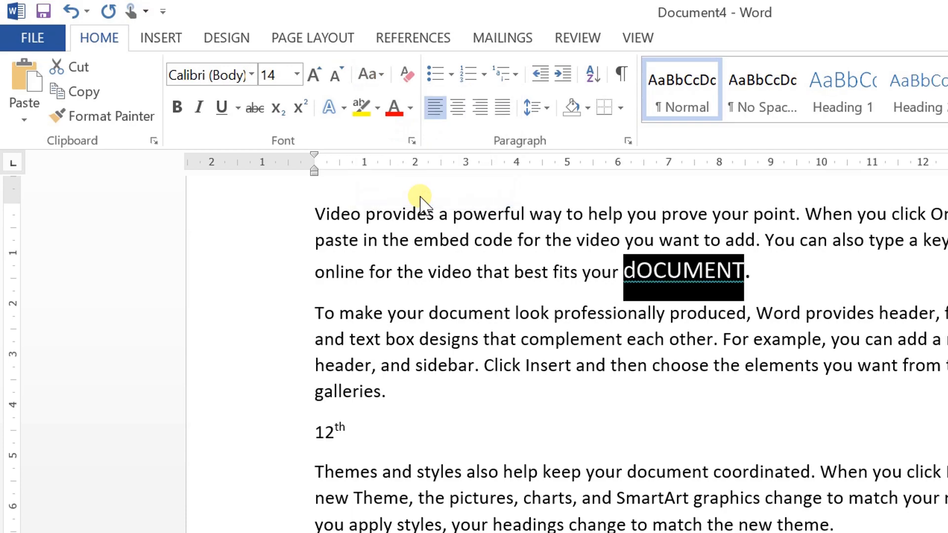
{"action": "left_click", "coordinate": [372, 74]}
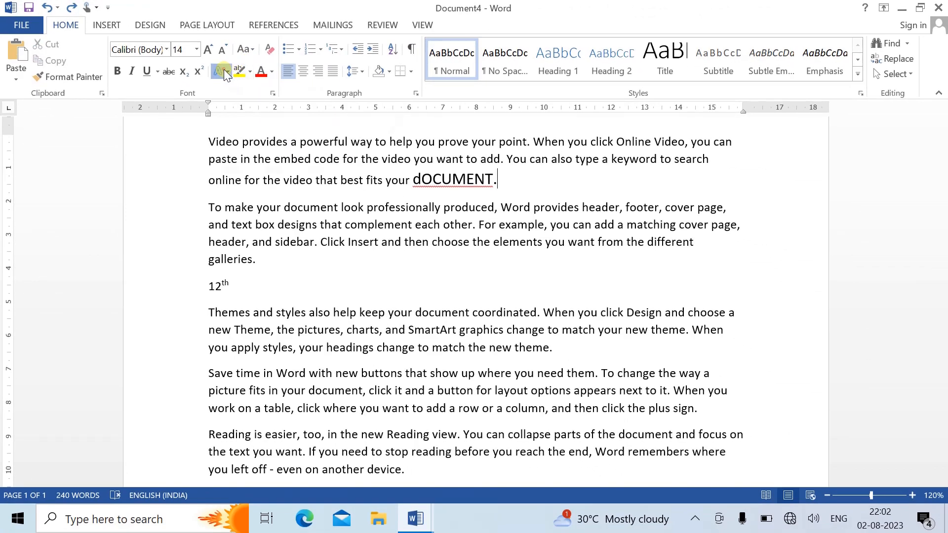
{"action": "left_click", "coordinate": [223, 70]}
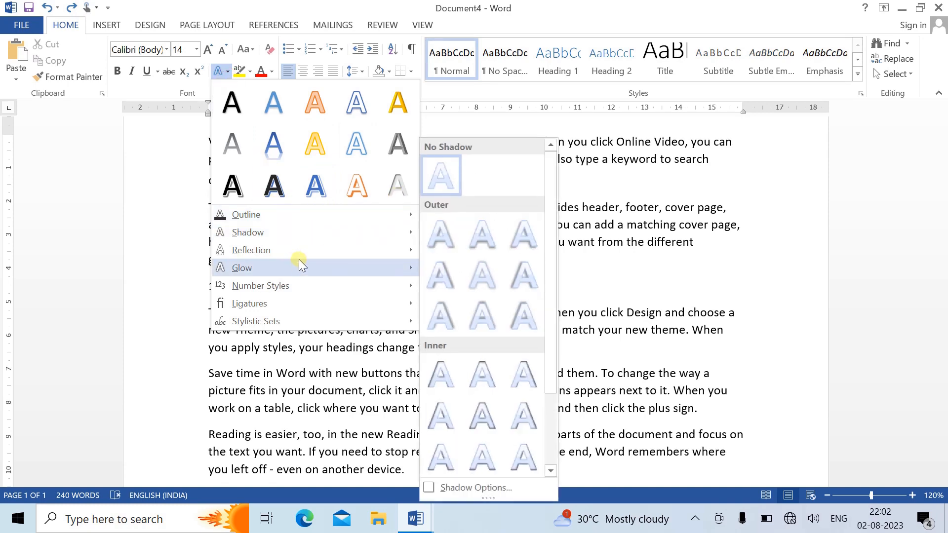
{"action": "mouse_move", "coordinate": [294, 233]}
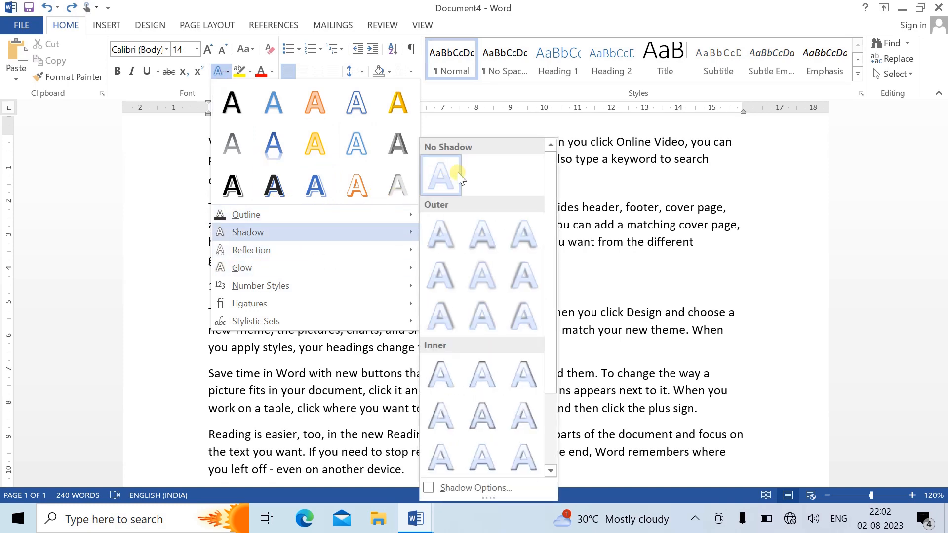
{"action": "left_click", "coordinate": [599, 196]}
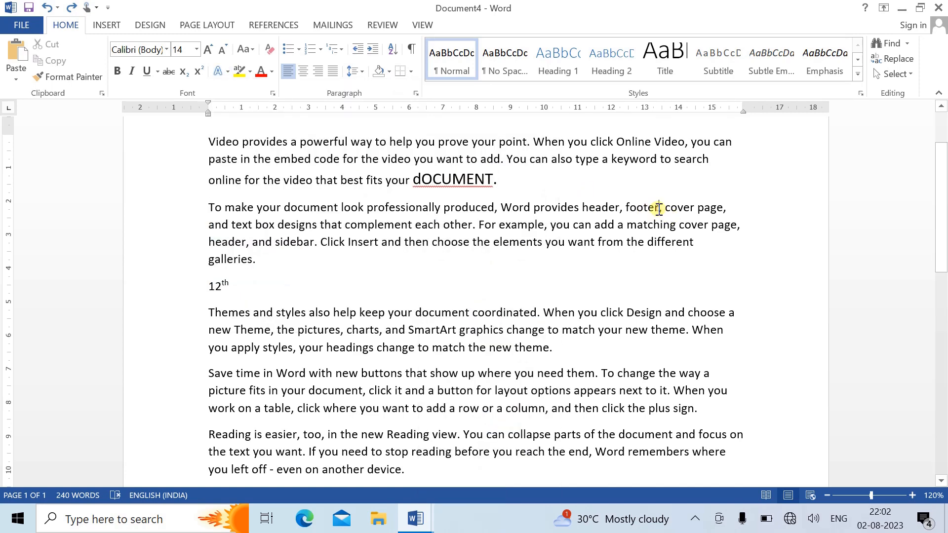
Select the word "footer" in the second paragraph, enlarge it to 26 pt and apply the gold text effect preset.
{"action": "left_click_drag", "start_coordinate": [659, 207], "coordinate": [622, 202]}
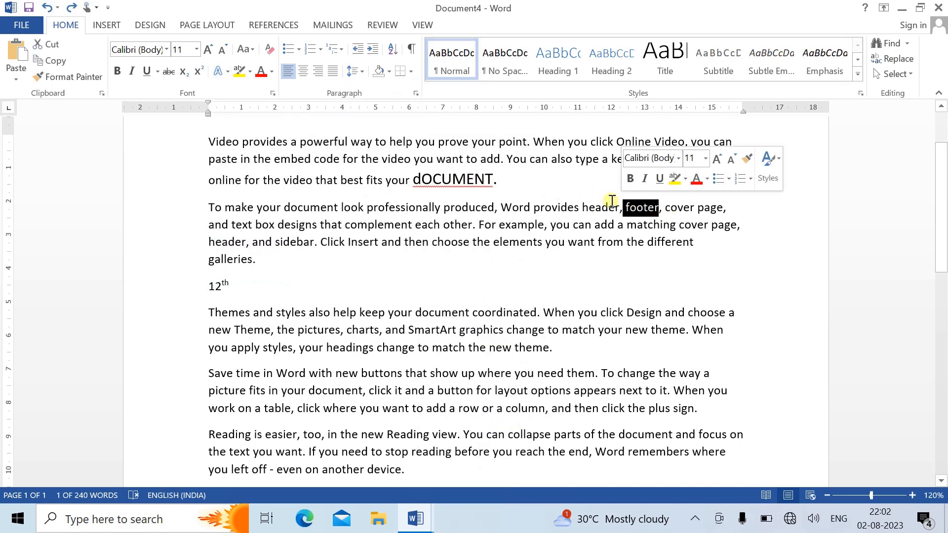
{"action": "left_click", "coordinate": [213, 48]}
{"action": "left_click", "coordinate": [213, 48]}
{"action": "left_click", "coordinate": [213, 48]}
{"action": "left_click", "coordinate": [213, 47]}
{"action": "left_click", "coordinate": [213, 48]}
{"action": "left_click", "coordinate": [213, 48]}
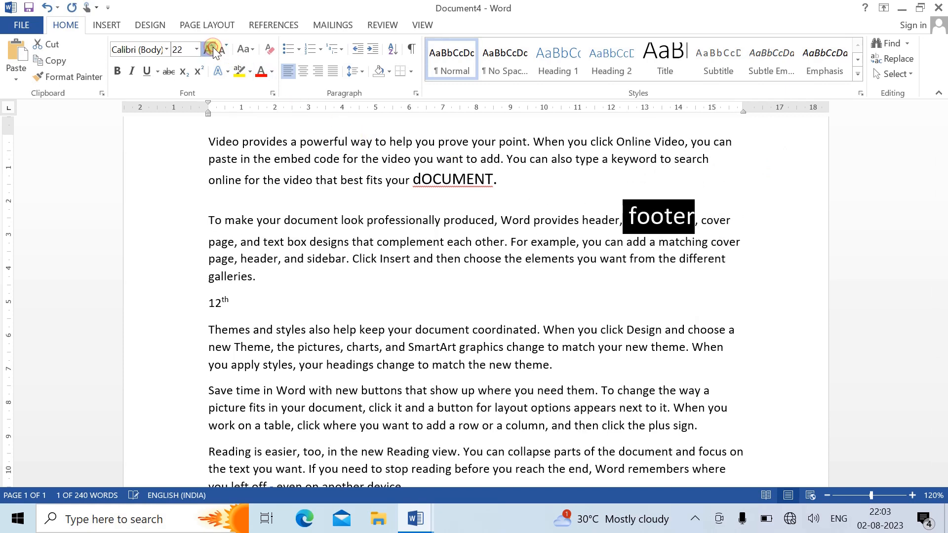
{"action": "left_click", "coordinate": [212, 47]}
{"action": "left_click", "coordinate": [213, 48]}
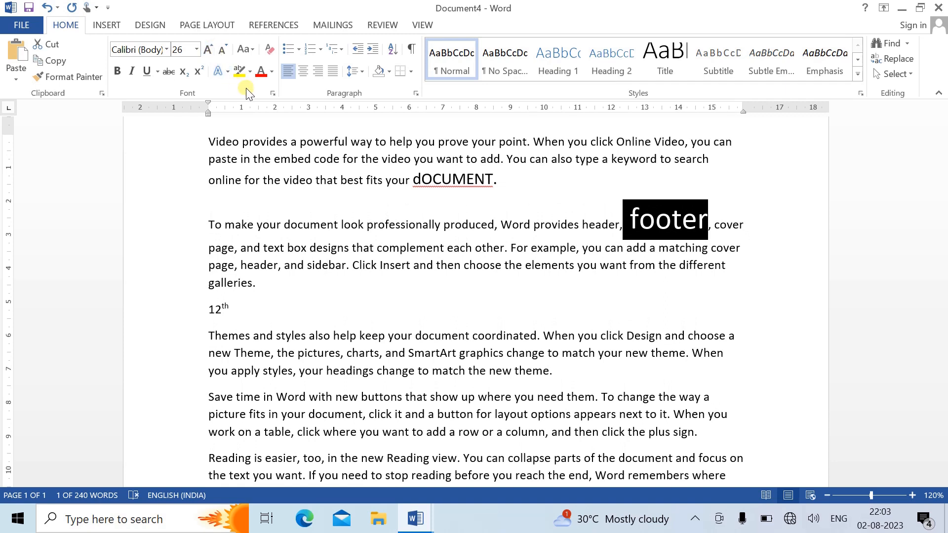
{"action": "left_click", "coordinate": [227, 72]}
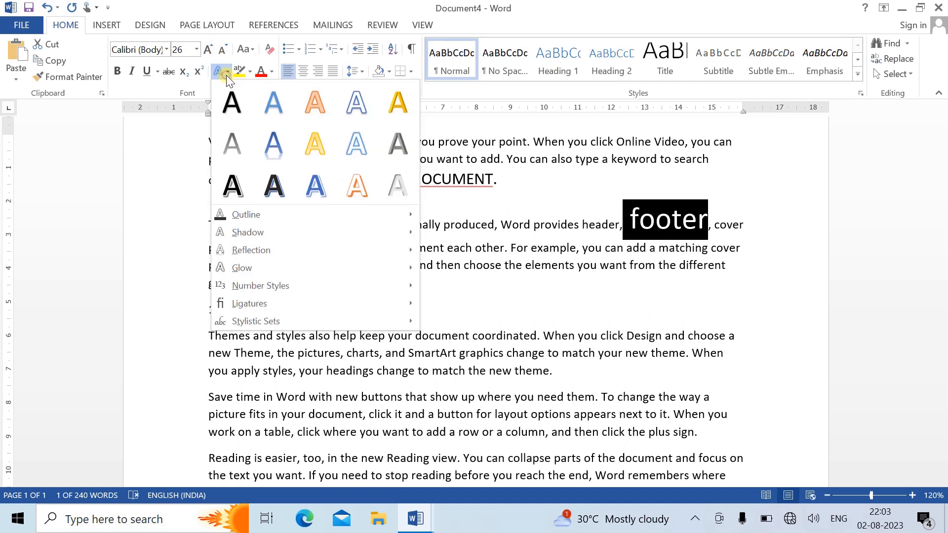
{"action": "left_click", "coordinate": [399, 100]}
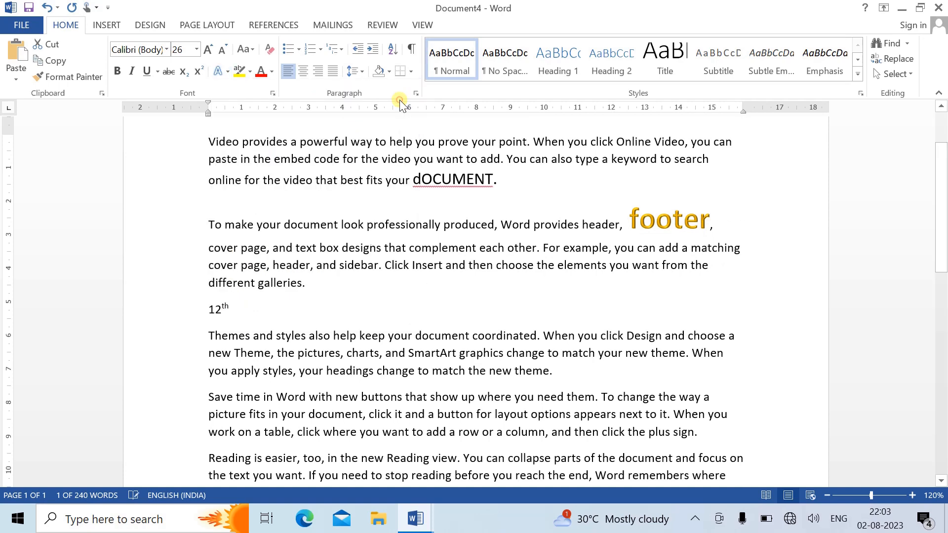
{"action": "left_click", "coordinate": [230, 78]}
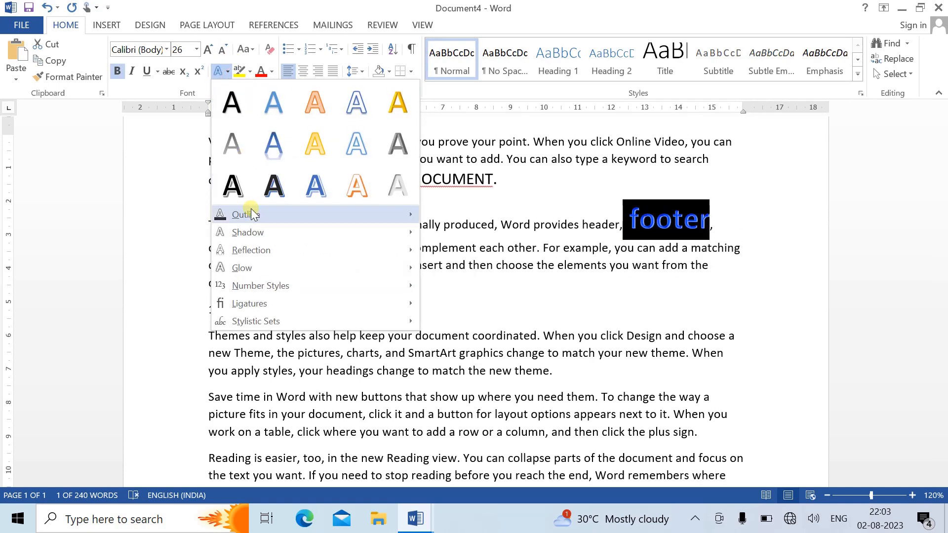
{"action": "mouse_move", "coordinate": [251, 214]}
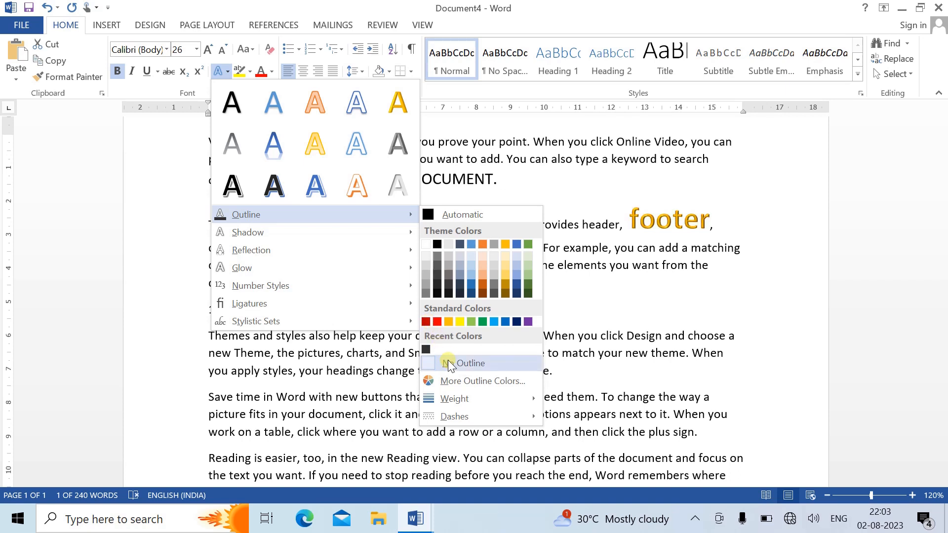
{"action": "left_click", "coordinate": [472, 381]}
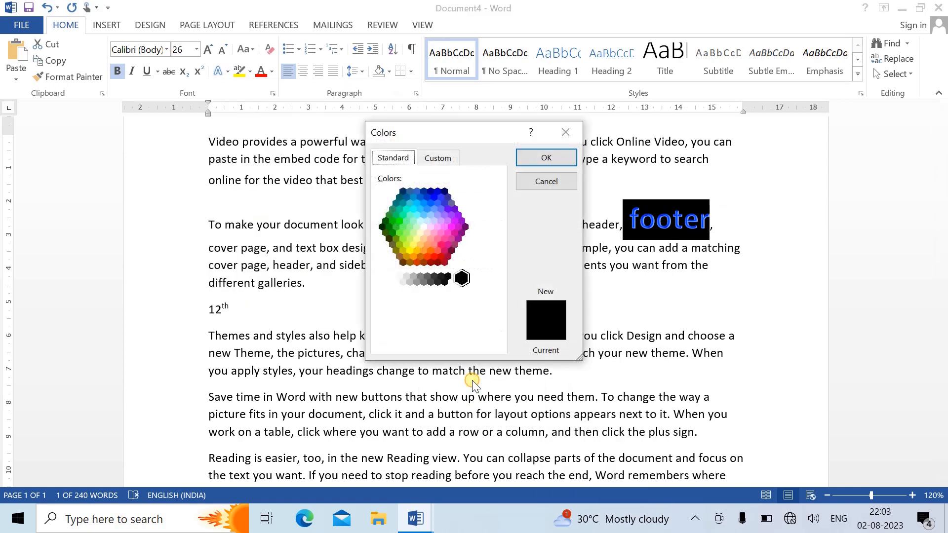
{"action": "left_click", "coordinate": [412, 234]}
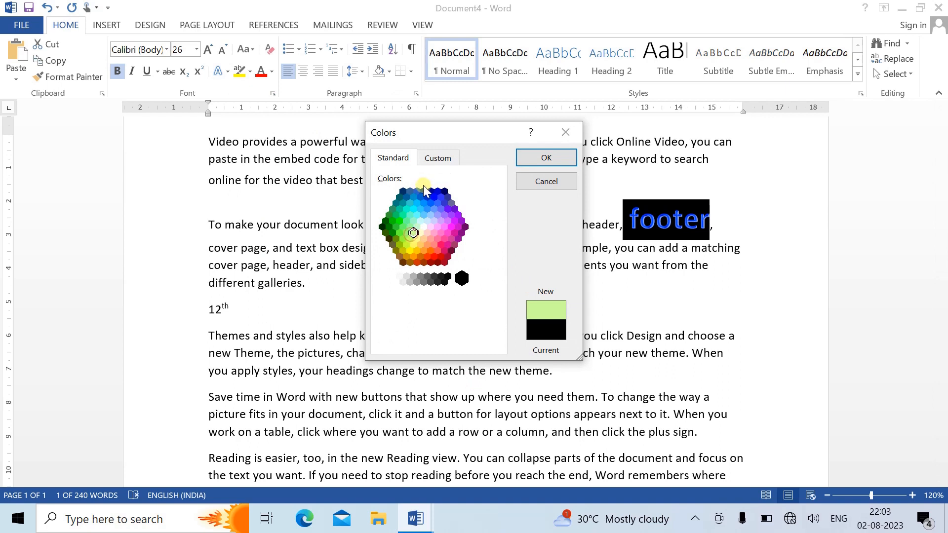
{"action": "left_click", "coordinate": [443, 158]}
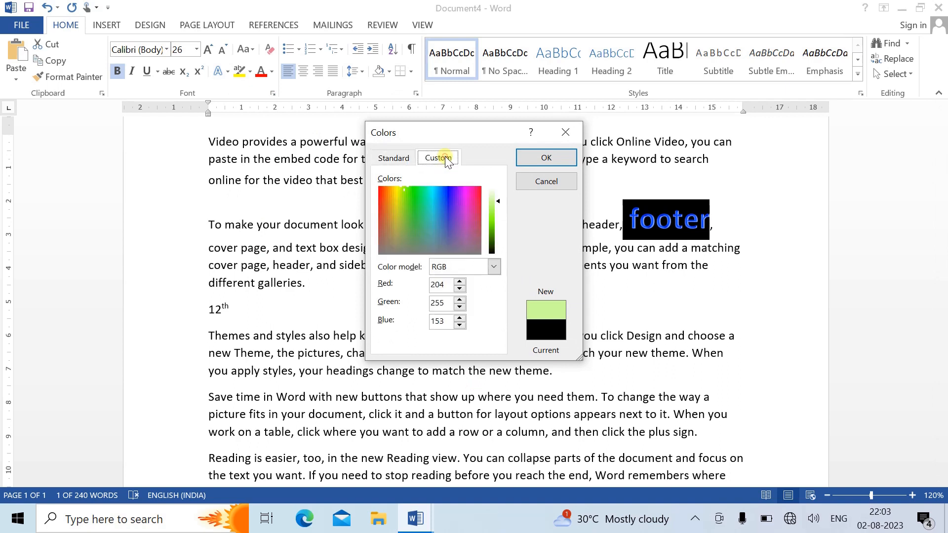
{"action": "mouse_move", "coordinate": [497, 204]}
{"action": "left_mouse_down"}
{"action": "mouse_move", "coordinate": [498, 226]}
{"action": "mouse_move", "coordinate": [497, 214]}
{"action": "left_mouse_up"}
{"action": "left_click", "coordinate": [553, 190]}
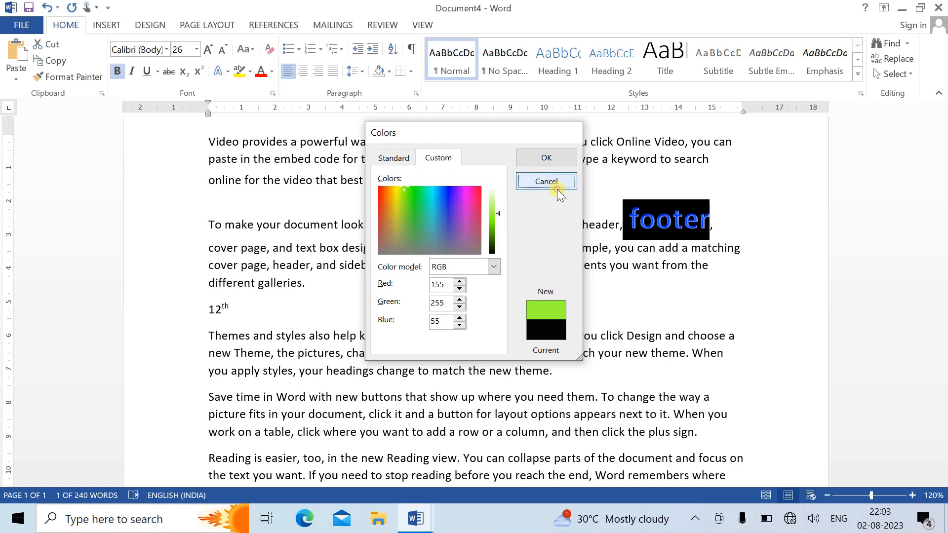
Give the text outline of the word "footer" a dotted dash style.
{"action": "left_click", "coordinate": [224, 72]}
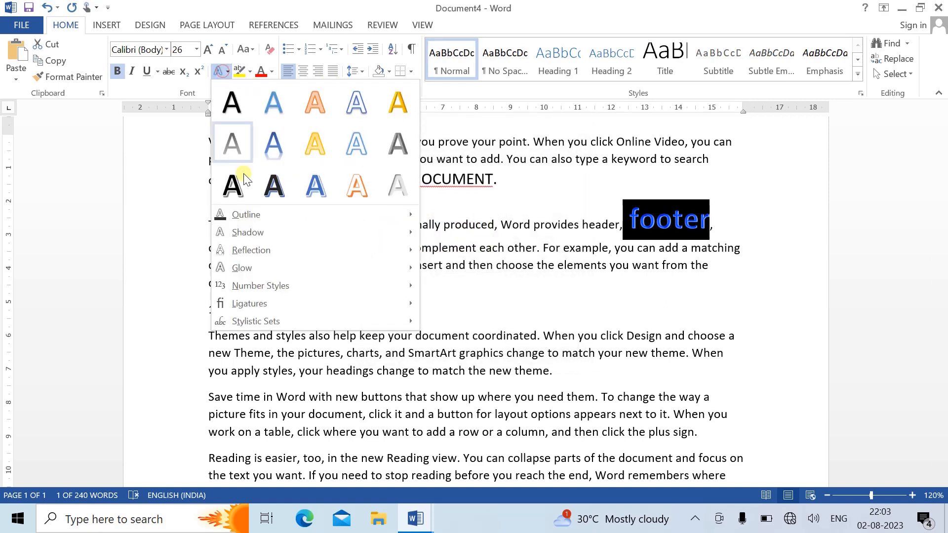
{"action": "mouse_move", "coordinate": [272, 236]}
{"action": "mouse_move", "coordinate": [367, 209]}
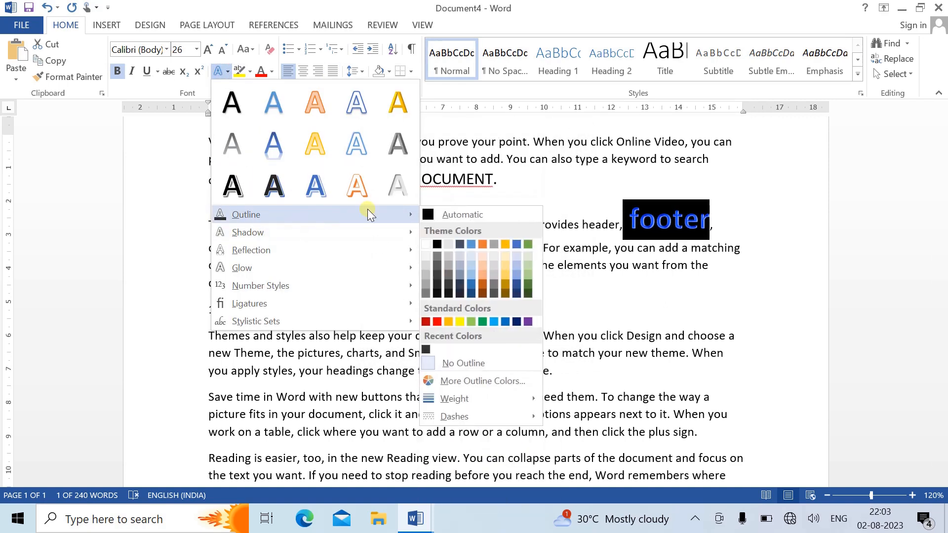
{"action": "mouse_move", "coordinate": [496, 400]}
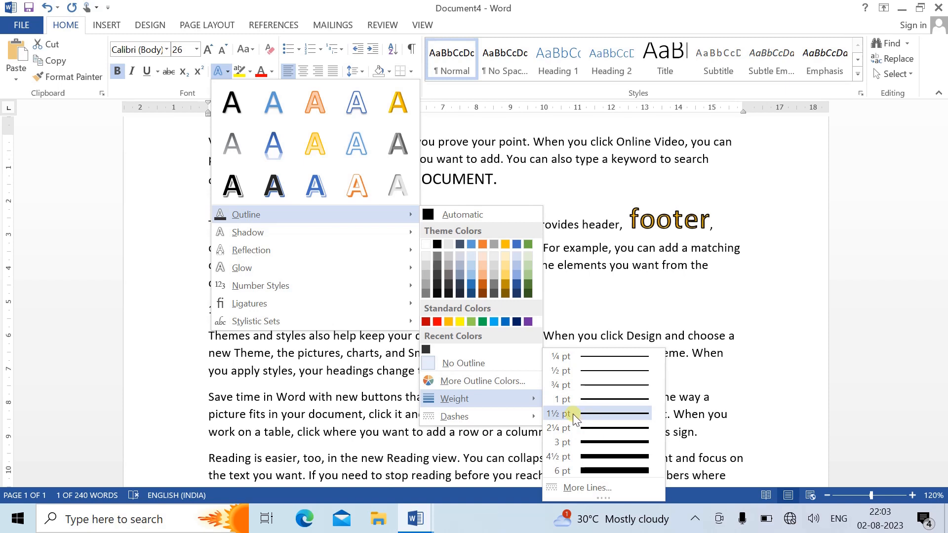
{"action": "mouse_move", "coordinate": [517, 419]}
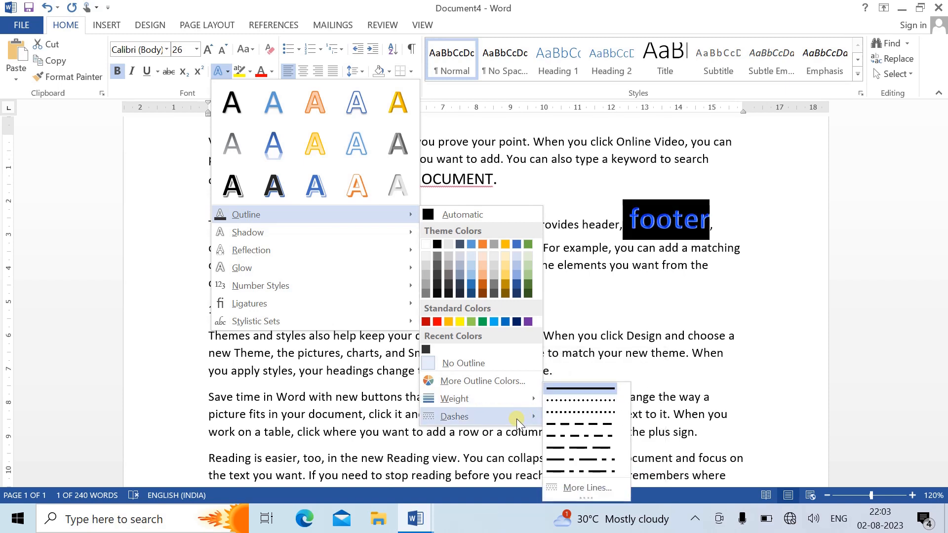
{"action": "left_click", "coordinate": [590, 412]}
Preview shadow and reflection effects on the word "footer", apply a blue glow variation, and deselect it.
{"action": "left_click", "coordinate": [222, 71]}
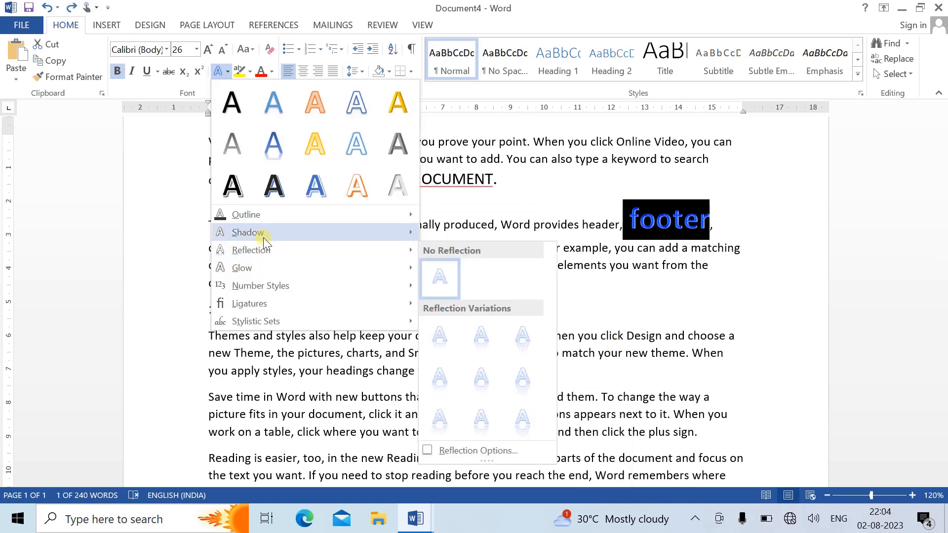
{"action": "mouse_move", "coordinate": [263, 236]}
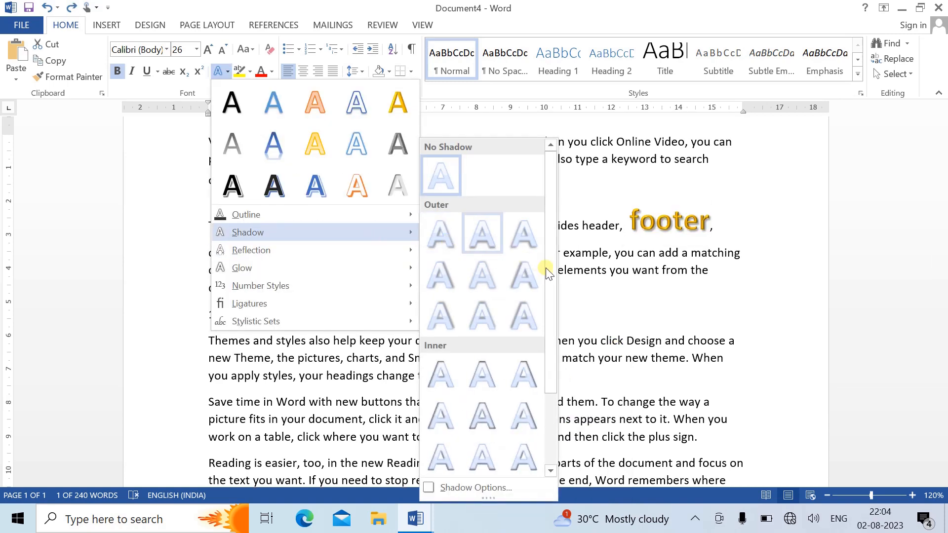
{"action": "left_click_drag", "start_coordinate": [551, 275], "coordinate": [547, 392]}
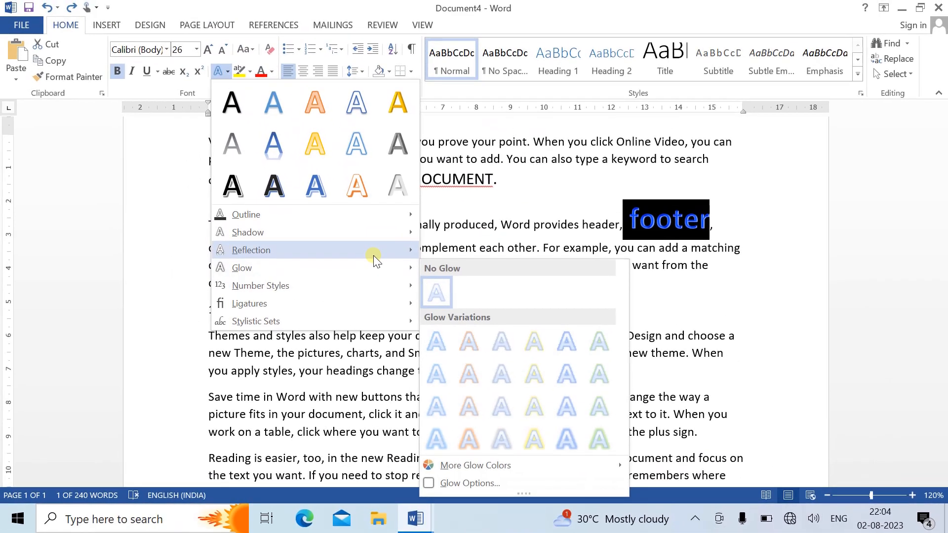
{"action": "mouse_move", "coordinate": [312, 166]}
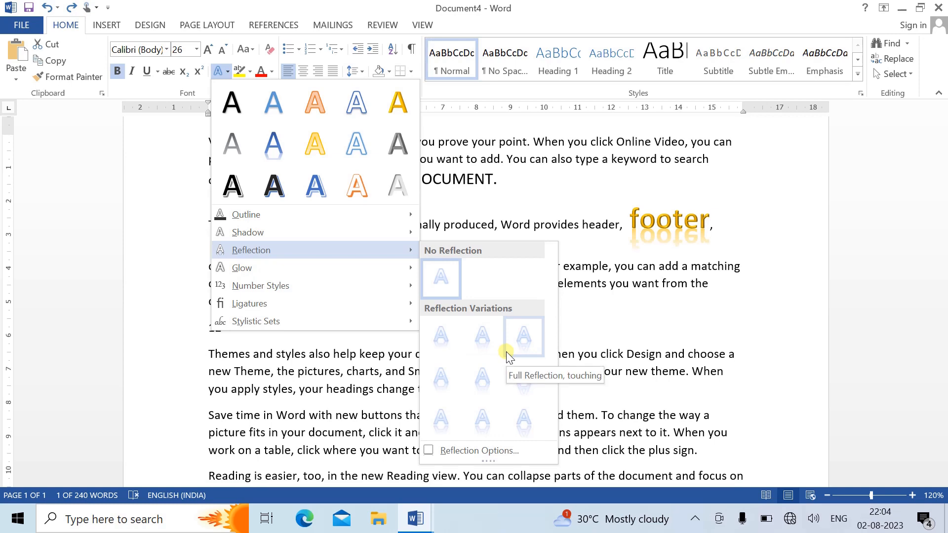
{"action": "mouse_move", "coordinate": [386, 272]}
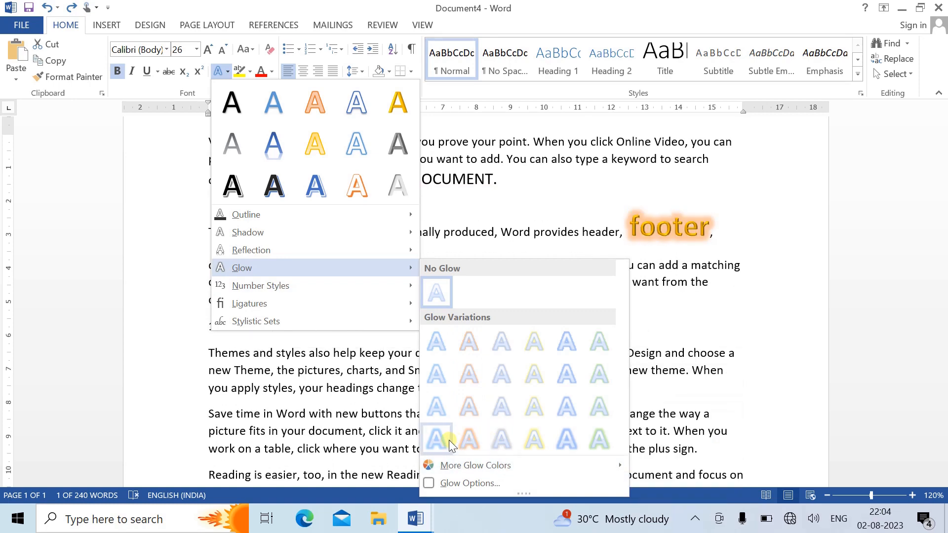
{"action": "left_click", "coordinate": [435, 411]}
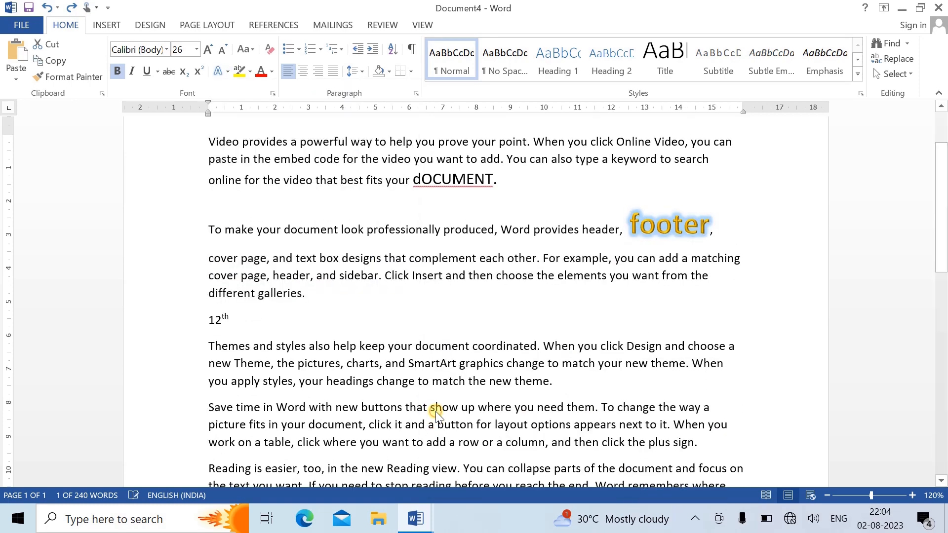
{"action": "left_click", "coordinate": [479, 327]}
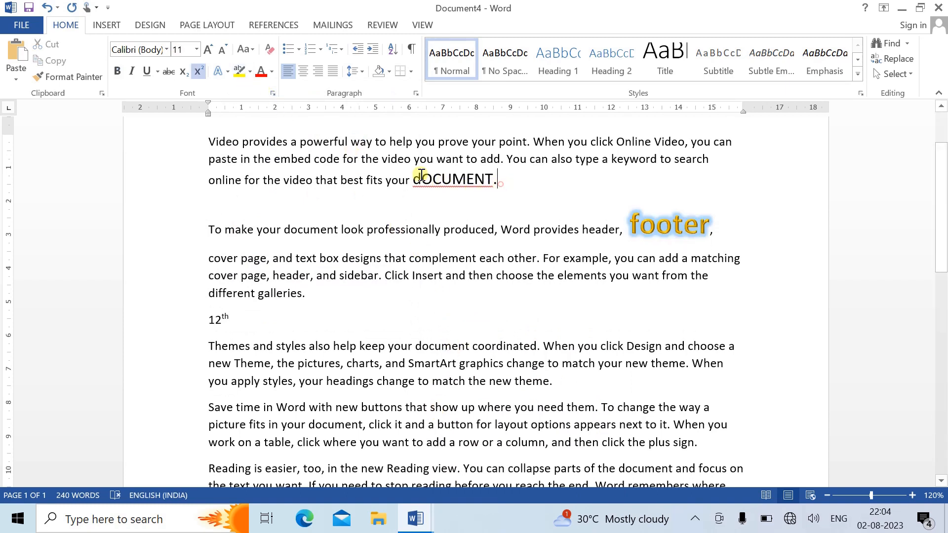
Highlight the last line of the first paragraph, from "online for the video" to "dOCUMENT.", in yellow.
{"action": "left_click_drag", "start_coordinate": [421, 177], "coordinate": [209, 180]}
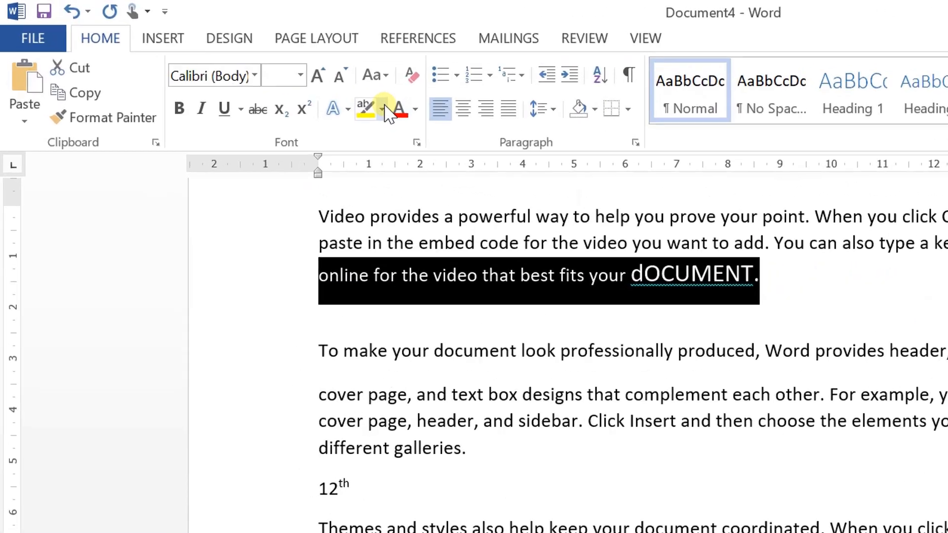
{"action": "left_click", "coordinate": [252, 73]}
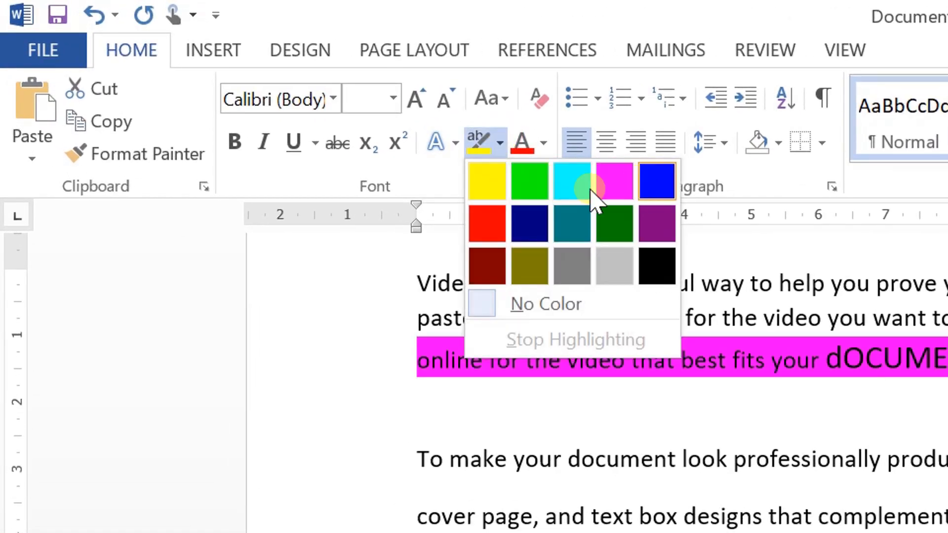
{"action": "left_click", "coordinate": [487, 182]}
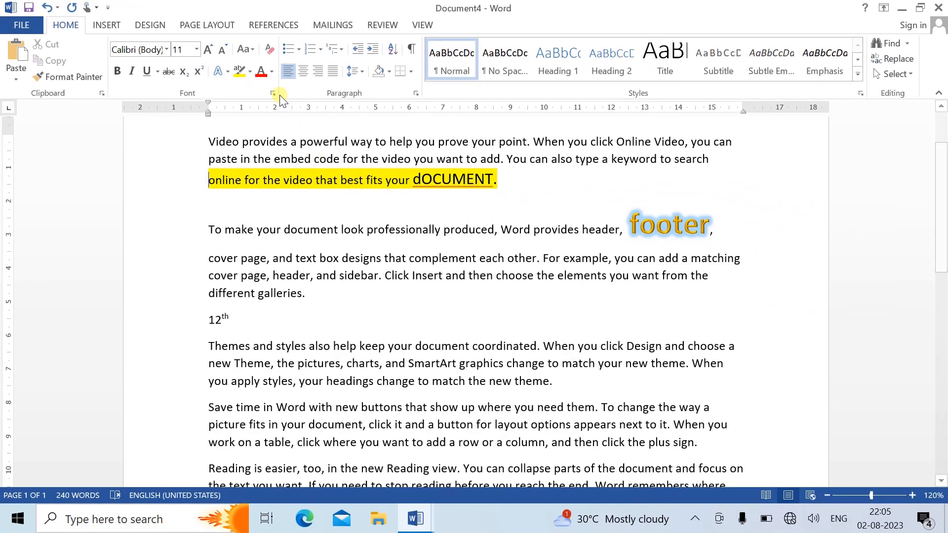
Colour the words "To make your" at the start of the second paragraph in standard red and deselect them.
{"action": "left_click", "coordinate": [272, 67]}
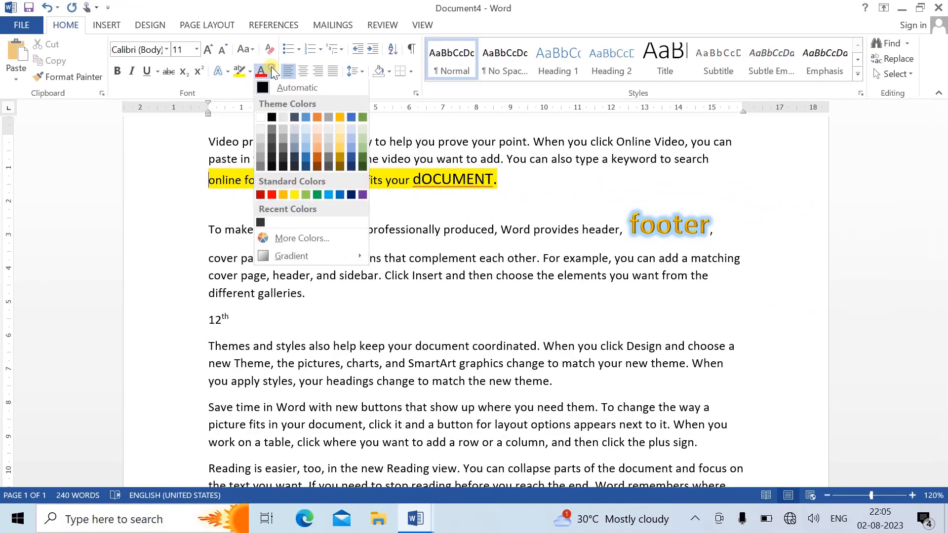
{"action": "left_click", "coordinate": [420, 223]}
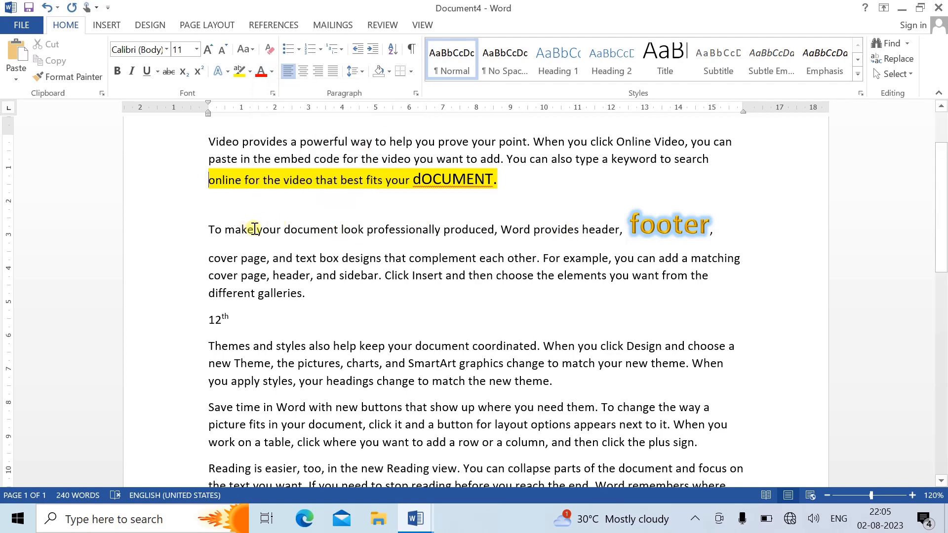
{"action": "left_click_drag", "start_coordinate": [281, 231], "coordinate": [208, 231]}
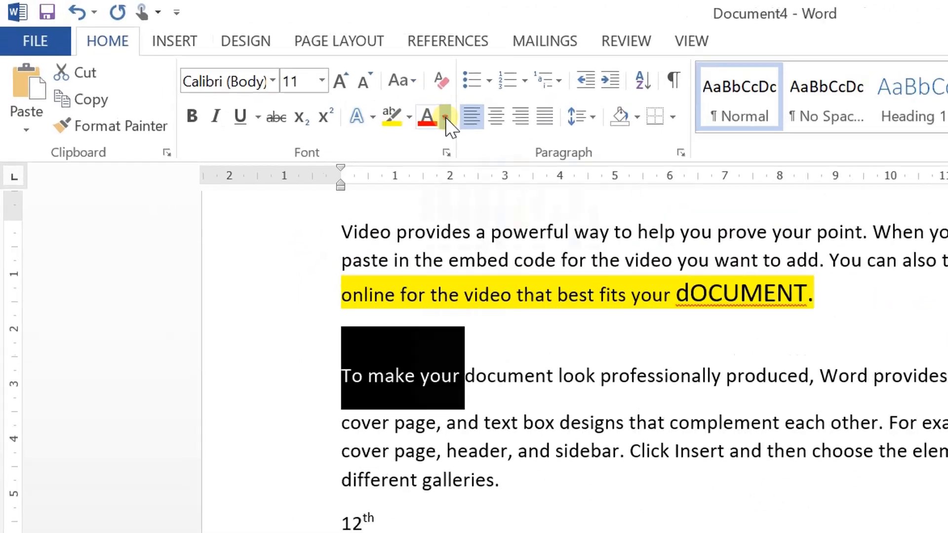
{"action": "left_click", "coordinate": [280, 77]}
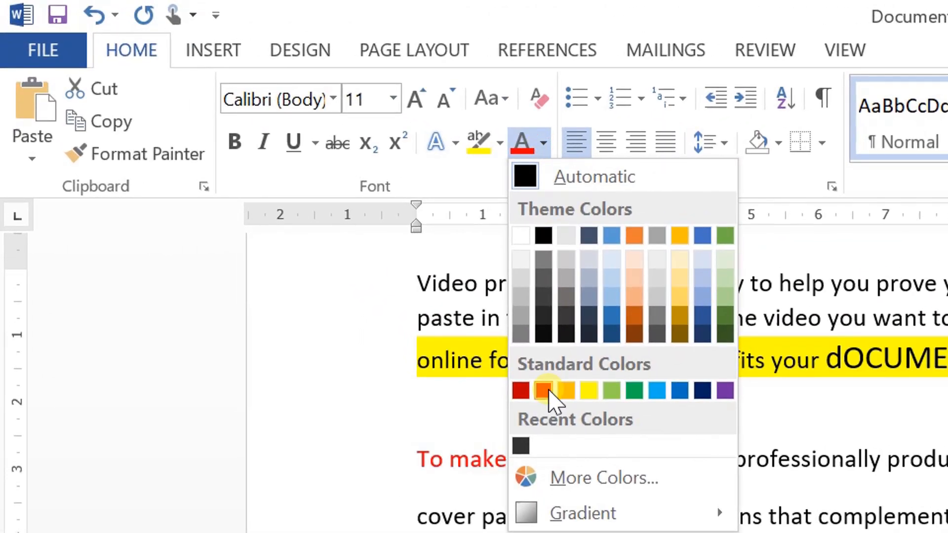
{"action": "left_click", "coordinate": [546, 391]}
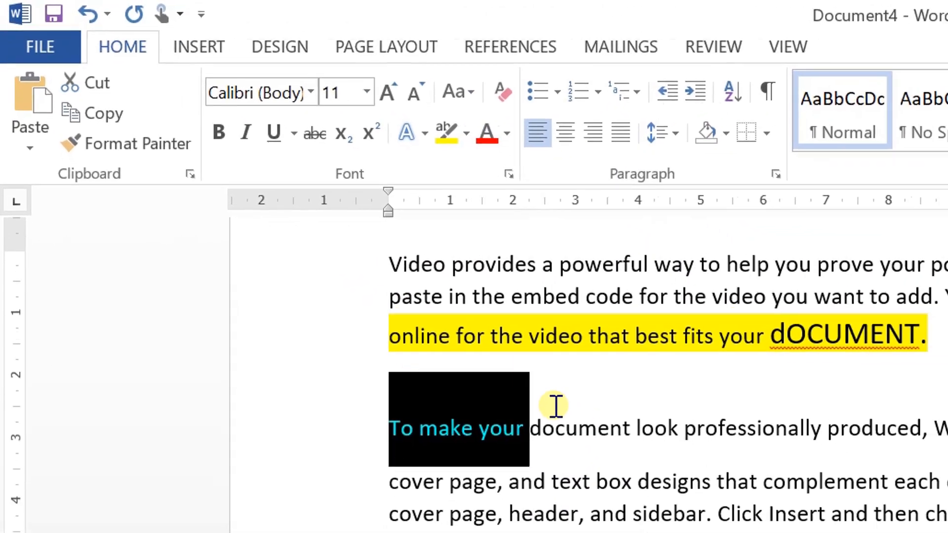
{"action": "left_click", "coordinate": [556, 406]}
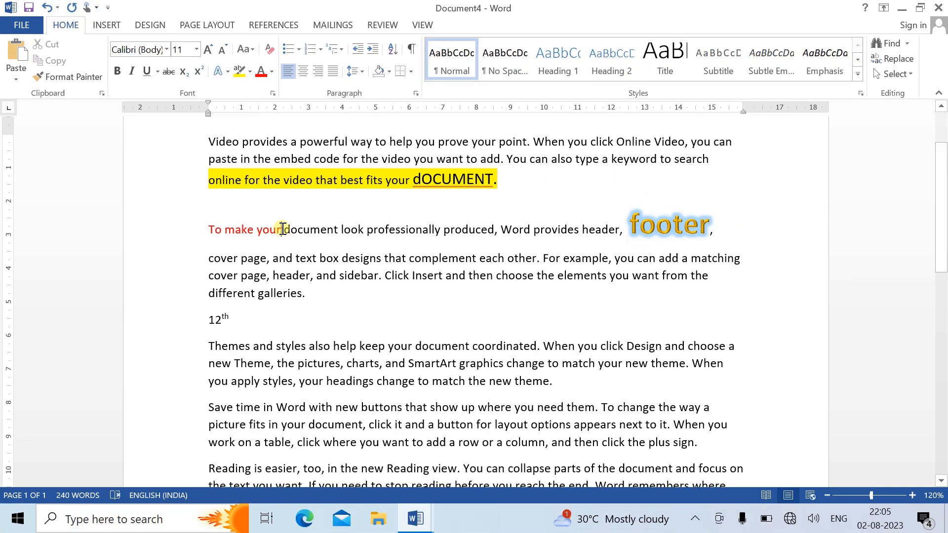
Recolour the words "To make your" with a dark crimson from the extended standard colour palette and deselect them.
{"action": "left_click_drag", "start_coordinate": [283, 230], "coordinate": [209, 229]}
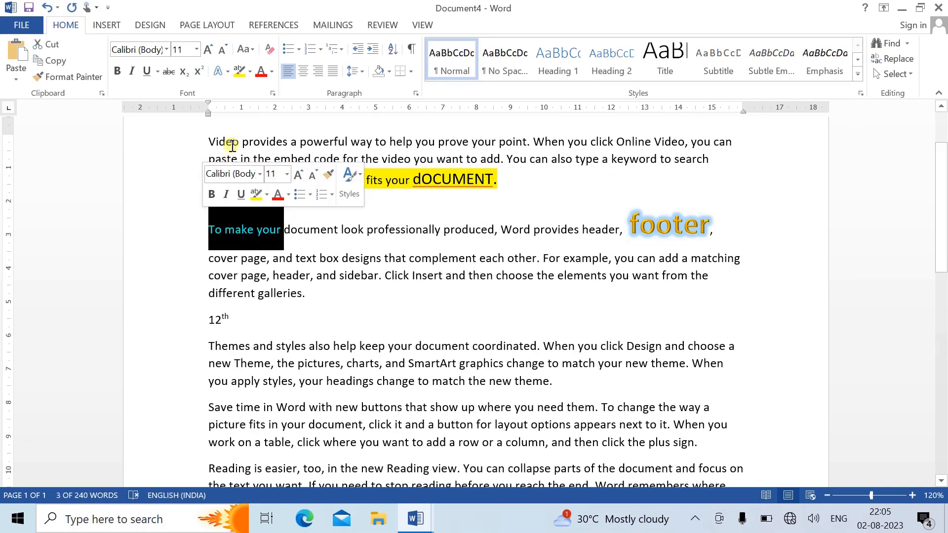
{"action": "left_click", "coordinate": [271, 69]}
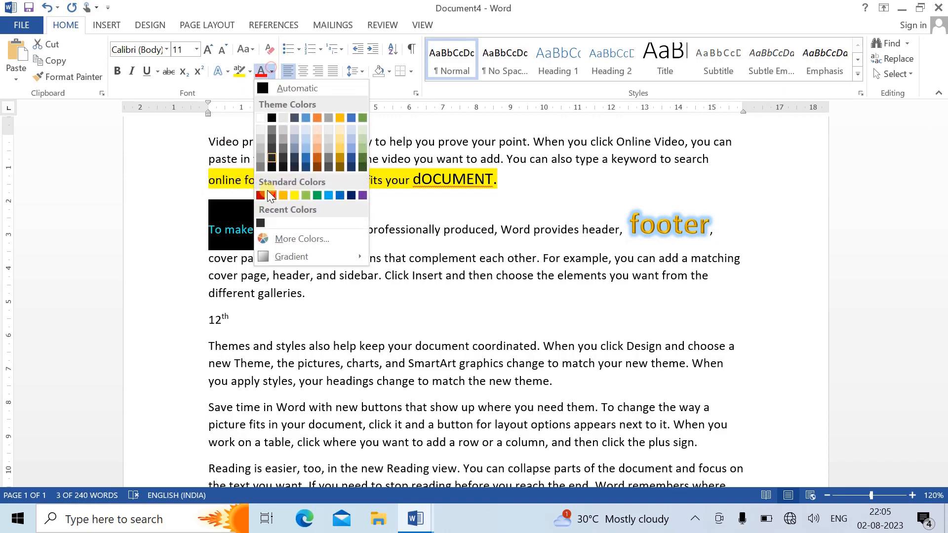
{"action": "left_click", "coordinate": [297, 238]}
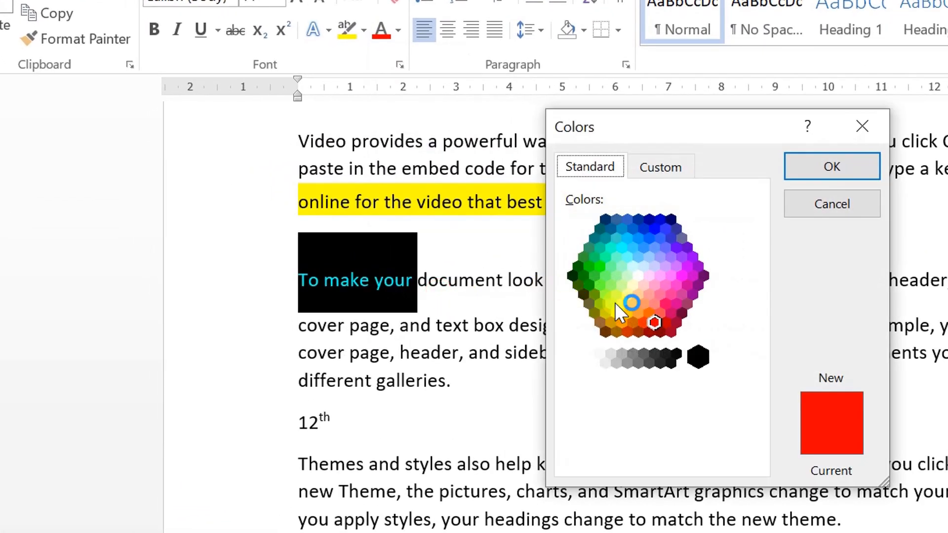
{"action": "left_click", "coordinate": [675, 321]}
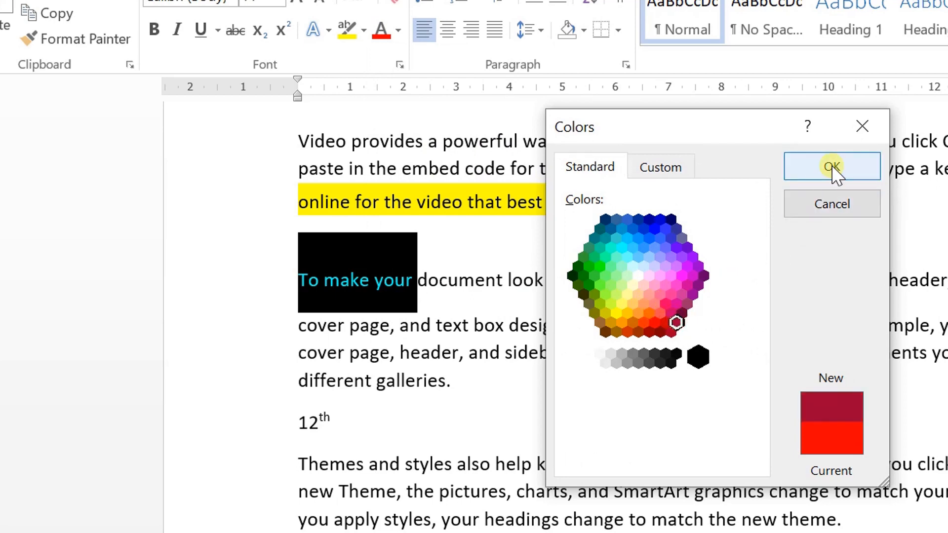
{"action": "left_click", "coordinate": [836, 177]}
{"action": "left_click", "coordinate": [539, 298]}
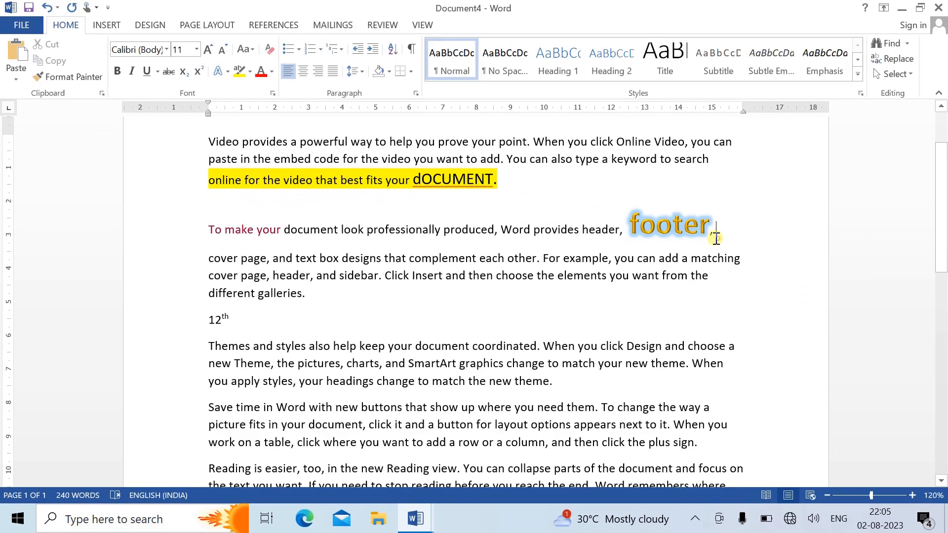
Clear all formatting from the word "footer" in the second paragraph.
{"action": "left_click_drag", "start_coordinate": [716, 238], "coordinate": [640, 230]}
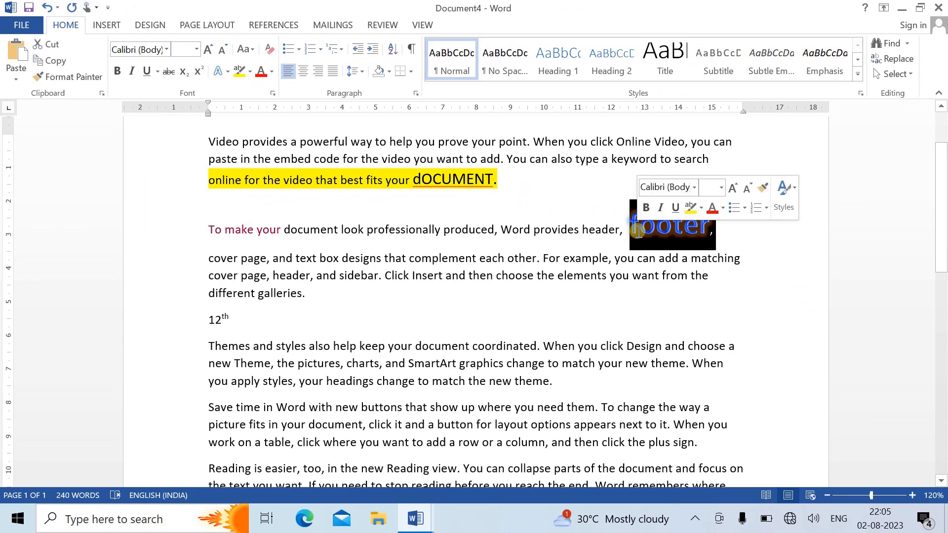
{"action": "left_click", "coordinate": [268, 52]}
{"action": "left_click", "coordinate": [610, 252]}
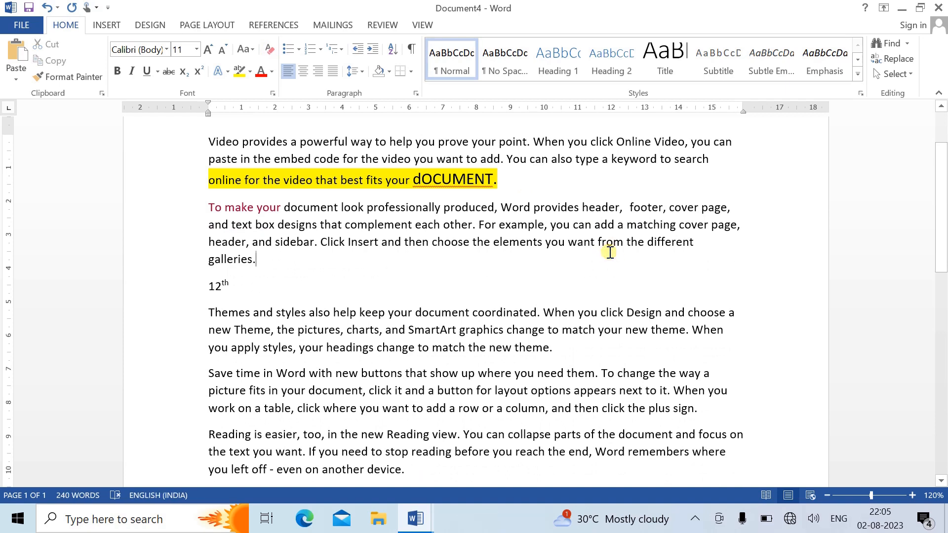
Remove the yellow highlighting from the last line of the first paragraph.
{"action": "left_click_drag", "start_coordinate": [505, 185], "coordinate": [212, 184]}
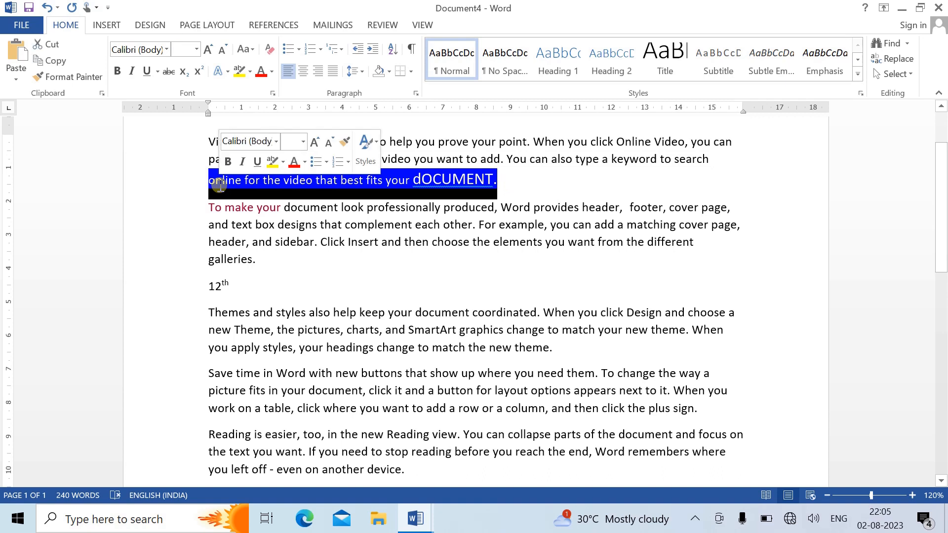
{"action": "left_click", "coordinate": [250, 72]}
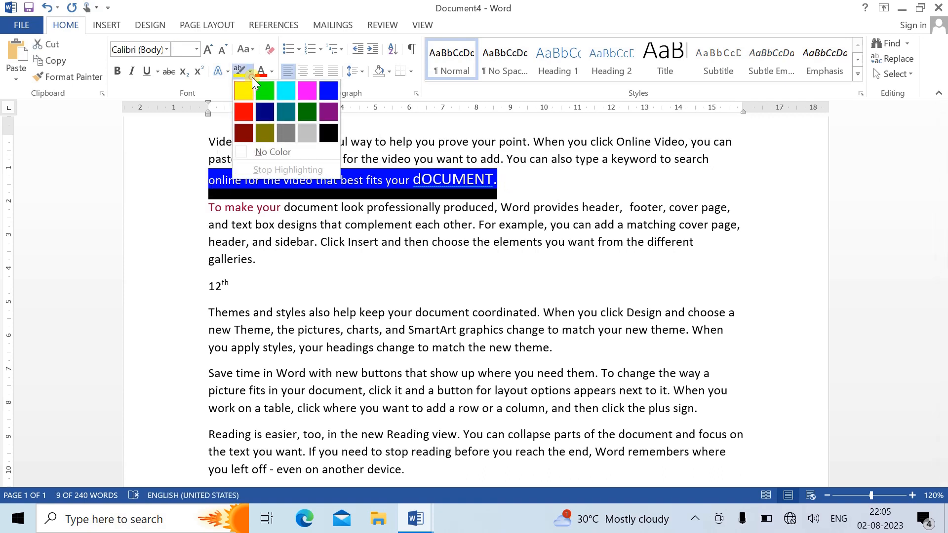
{"action": "left_click", "coordinate": [246, 150]}
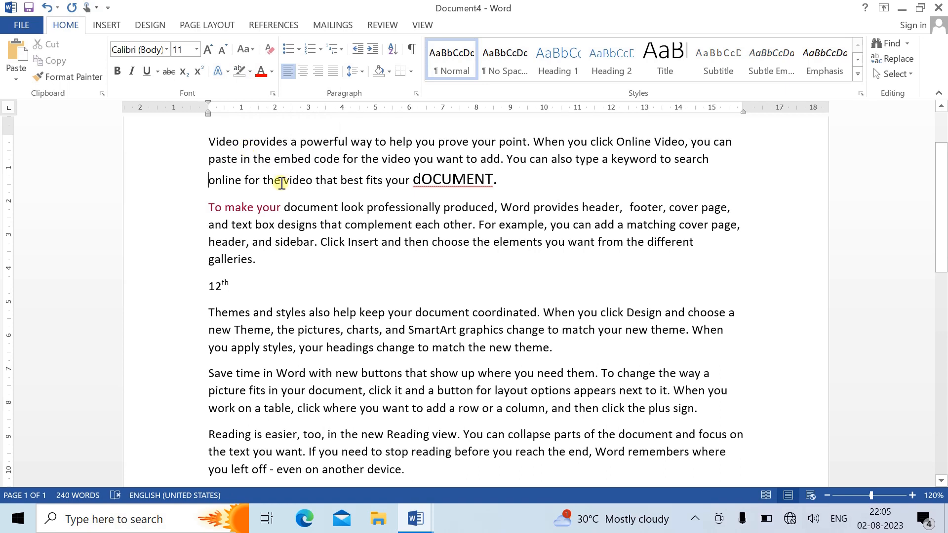
Enlarge the words "To make your" at the start of the second paragraph to 24 pt.
{"action": "left_click_drag", "start_coordinate": [283, 208], "coordinate": [209, 207]}
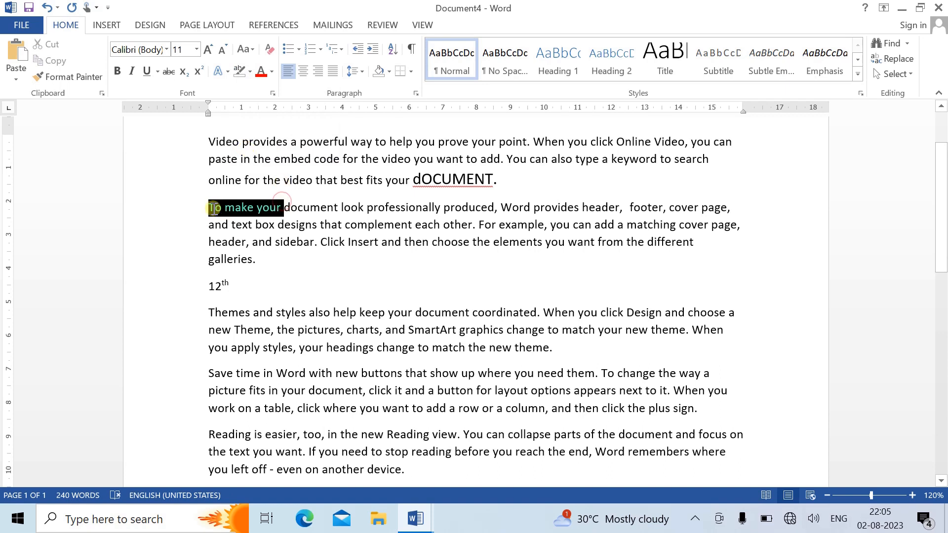
{"action": "left_click", "coordinate": [206, 49]}
{"action": "left_click", "coordinate": [206, 50]}
{"action": "left_click", "coordinate": [206, 49]}
{"action": "left_click", "coordinate": [207, 49]}
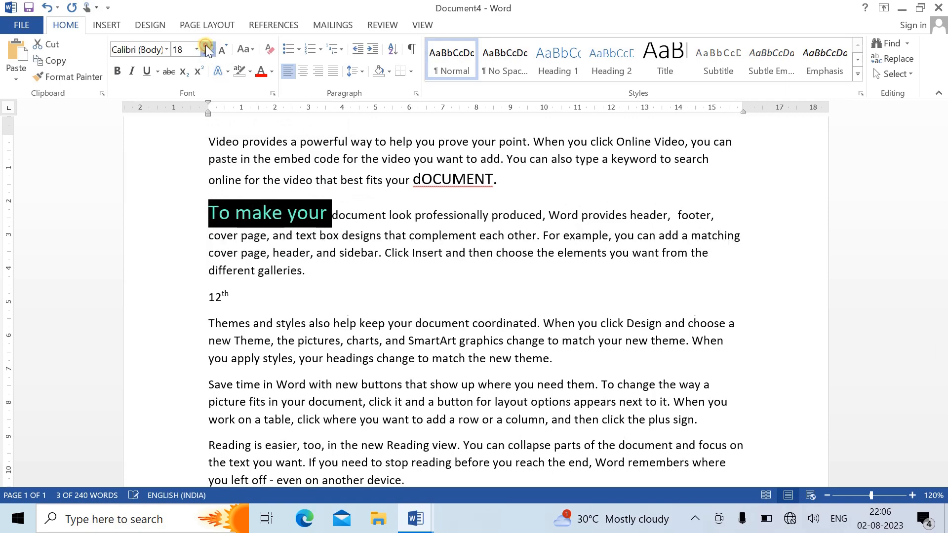
{"action": "left_click", "coordinate": [206, 49]}
{"action": "left_click", "coordinate": [206, 49]}
{"action": "left_click", "coordinate": [206, 50]}
Apply a red Dark Variations gradient to the font colour of "To make your" and deselect the text.
{"action": "left_click", "coordinate": [272, 72]}
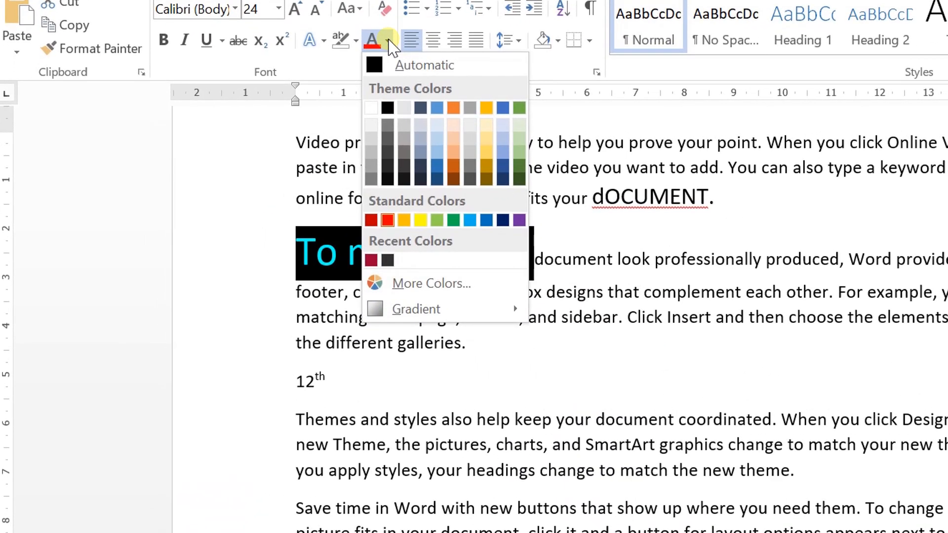
{"action": "mouse_move", "coordinate": [455, 310]}
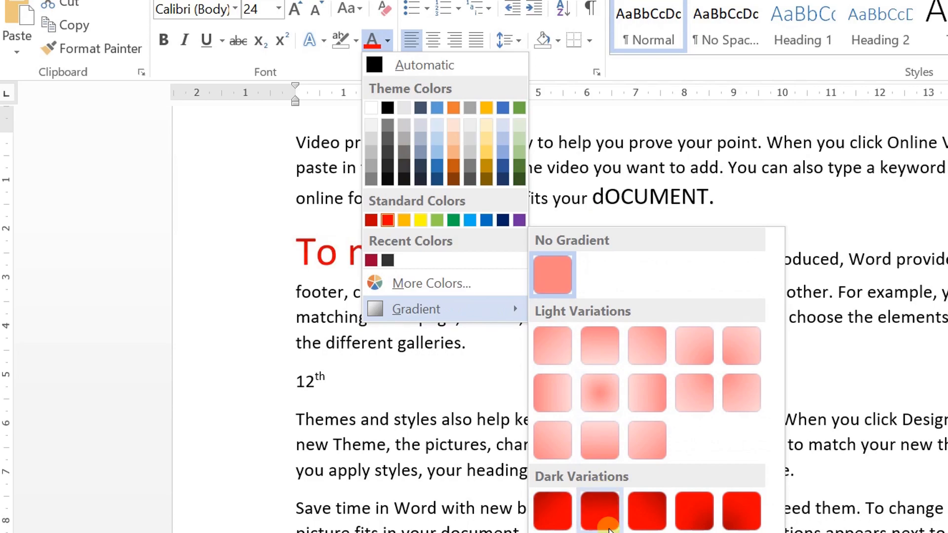
{"action": "left_click", "coordinate": [600, 532]}
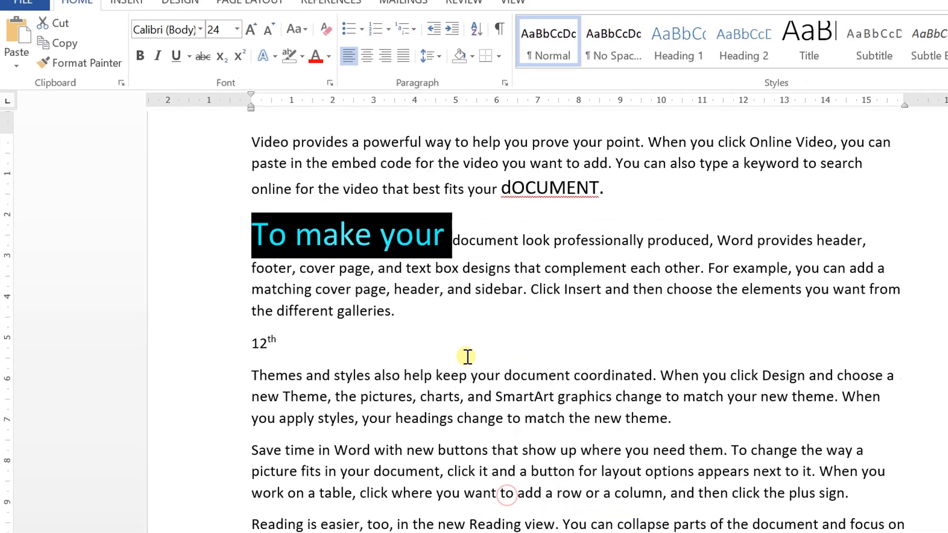
{"action": "left_click", "coordinate": [562, 319]}
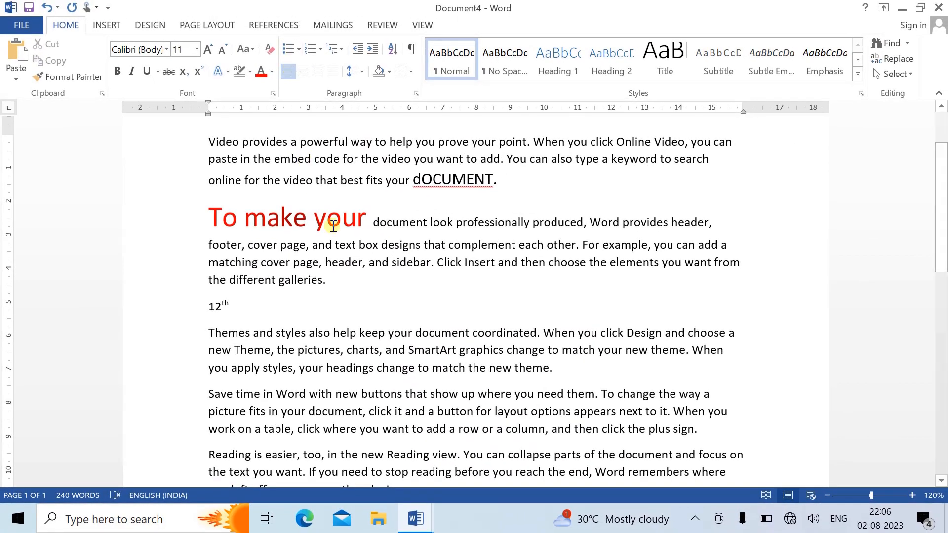
Place the cursor at the end of the second paragraph and examine the bullet, numbering and multilevel list libraries.
{"action": "left_click", "coordinate": [343, 289]}
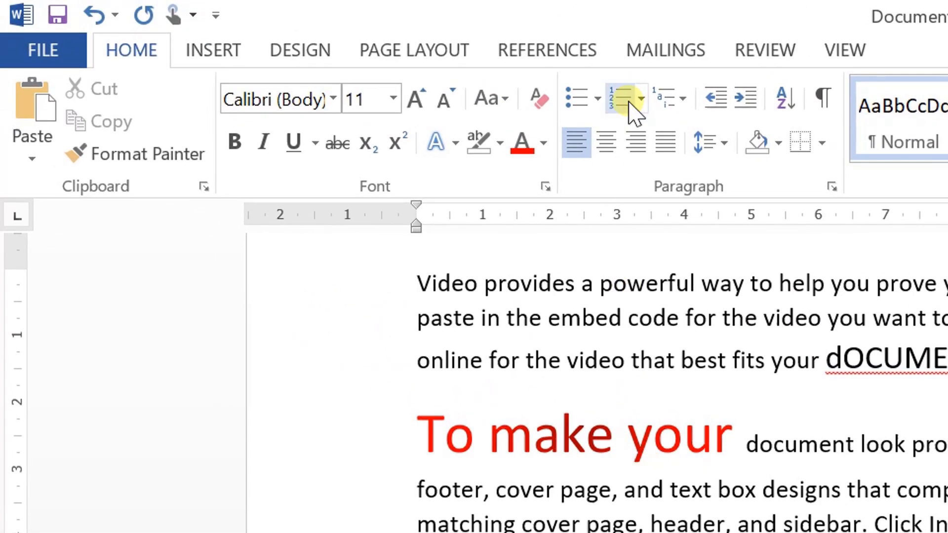
{"action": "left_click", "coordinate": [599, 100]}
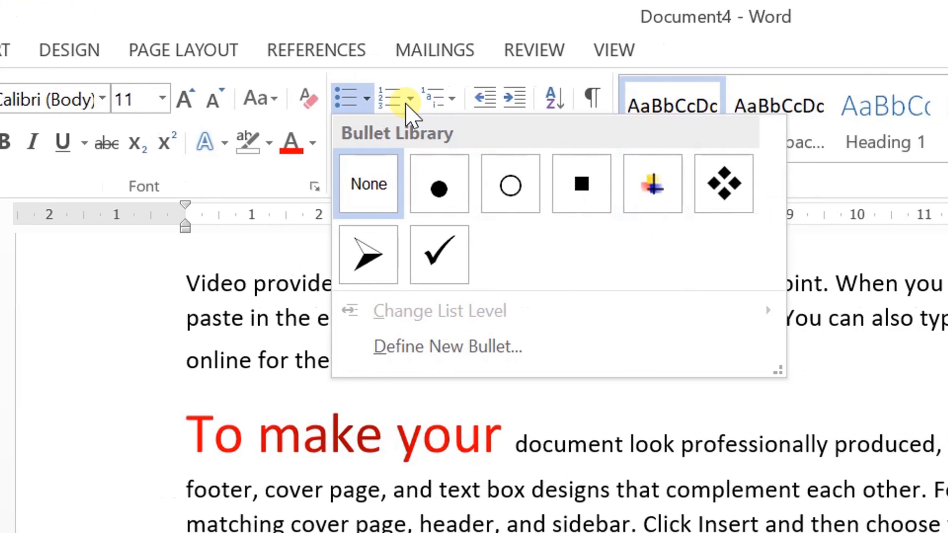
{"action": "left_click", "coordinate": [640, 100]}
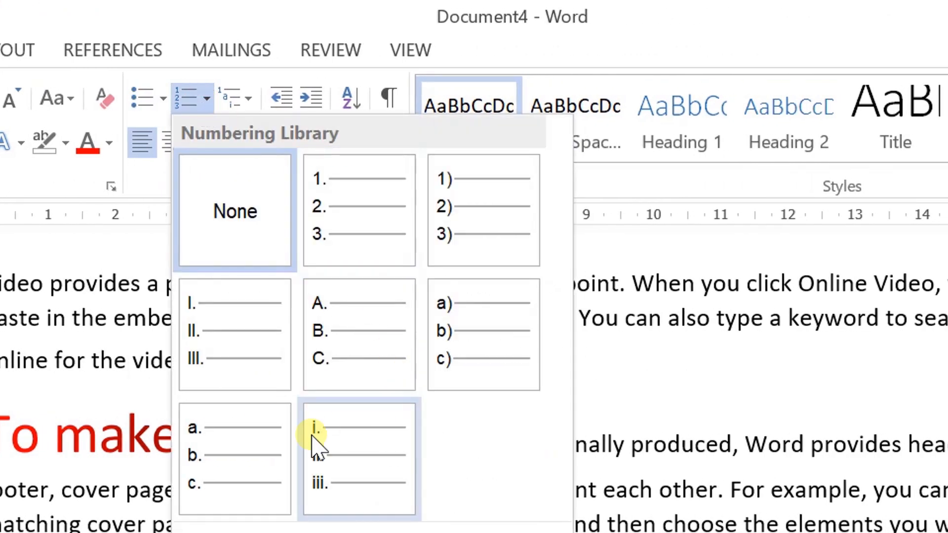
{"action": "left_click", "coordinate": [256, 102]}
{"action": "left_click", "coordinate": [258, 101]}
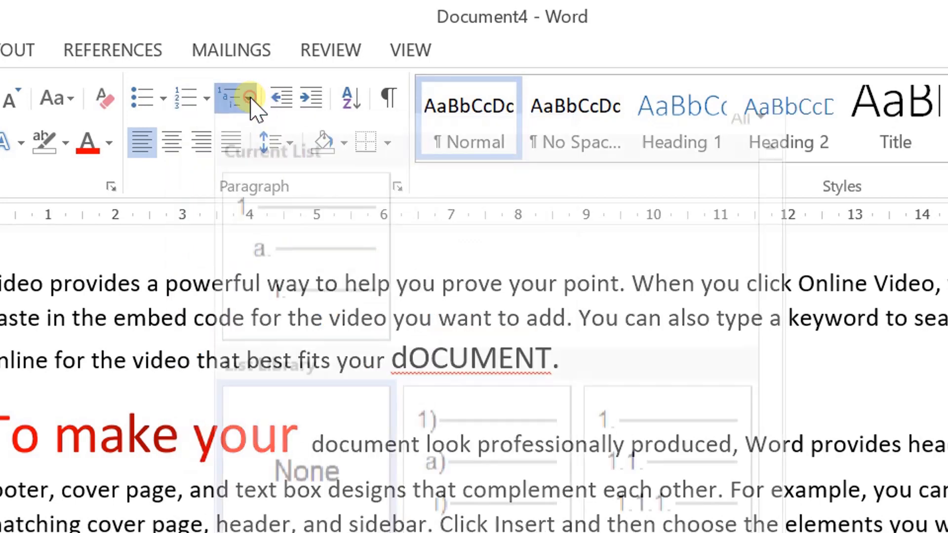
{"action": "mouse_move", "coordinate": [498, 502]}
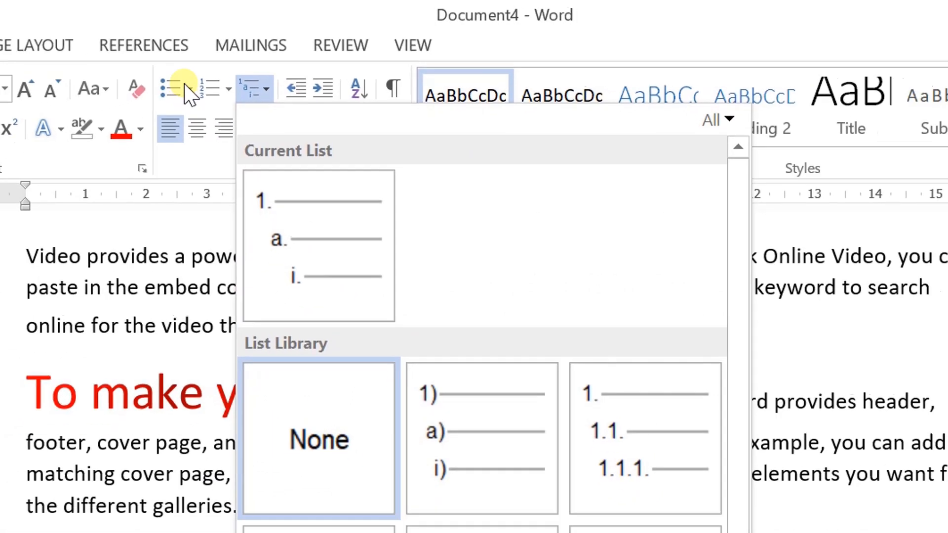
{"action": "left_click", "coordinate": [182, 85]}
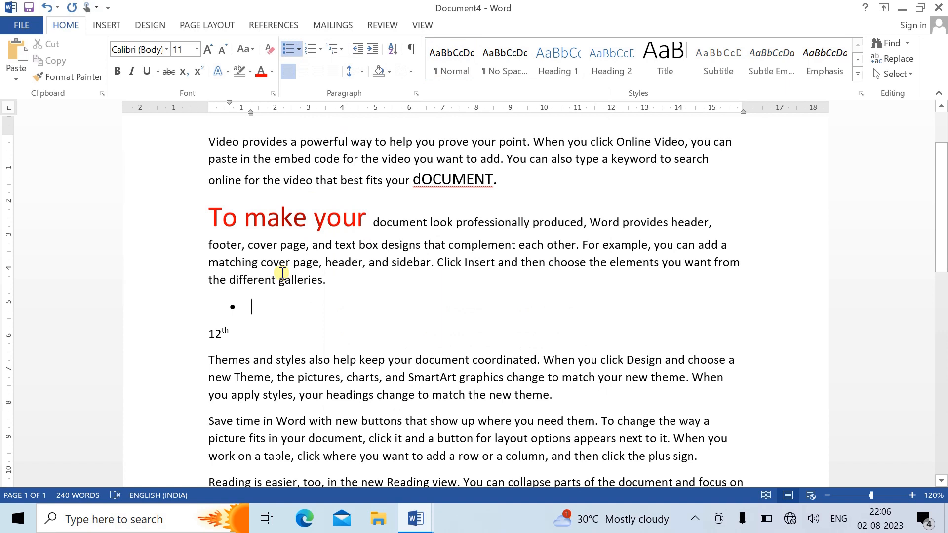
{"action": "type", "text": "rutyerteruteru"}
{"action": "key", "text": "Return"}
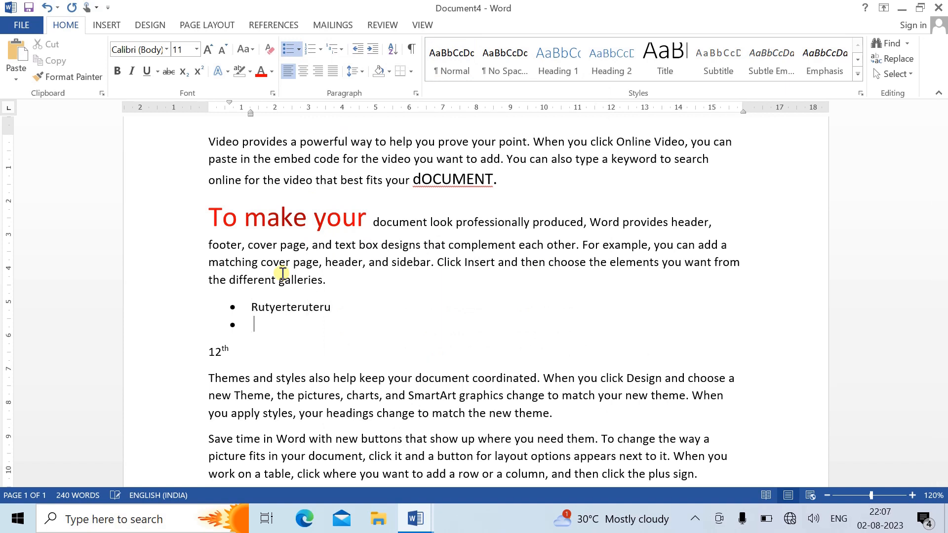
{"action": "type", "text": "85734895348"}
{"action": "key", "text": "Return"}
{"action": "type", "text": "534534"}
{"action": "key", "text": "Return"}
{"action": "type", "text": "5"}
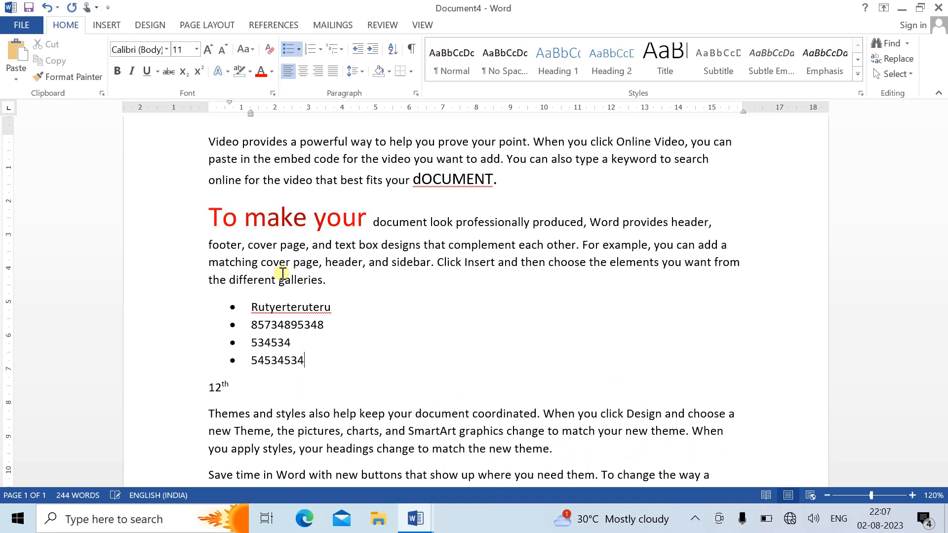
{"action": "key", "text": "Return"}
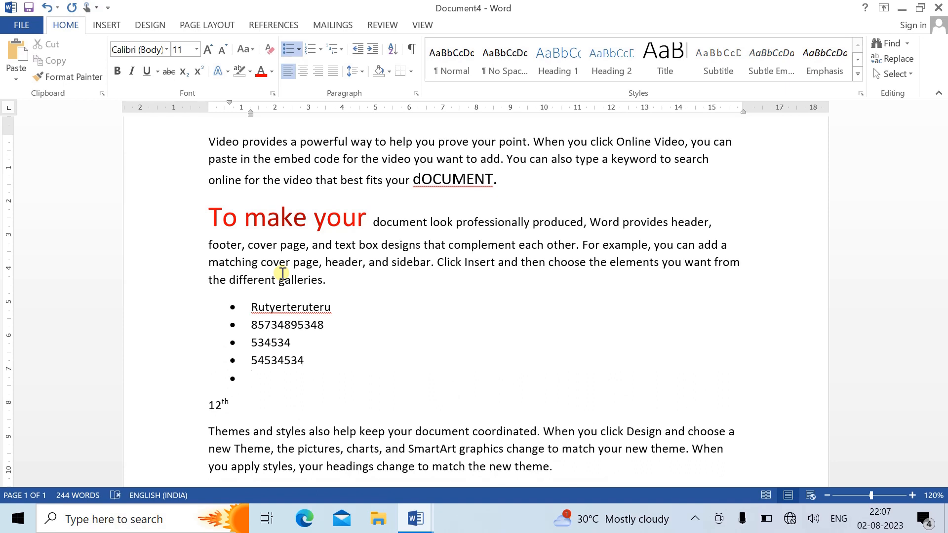
{"action": "key", "text": "Return"}
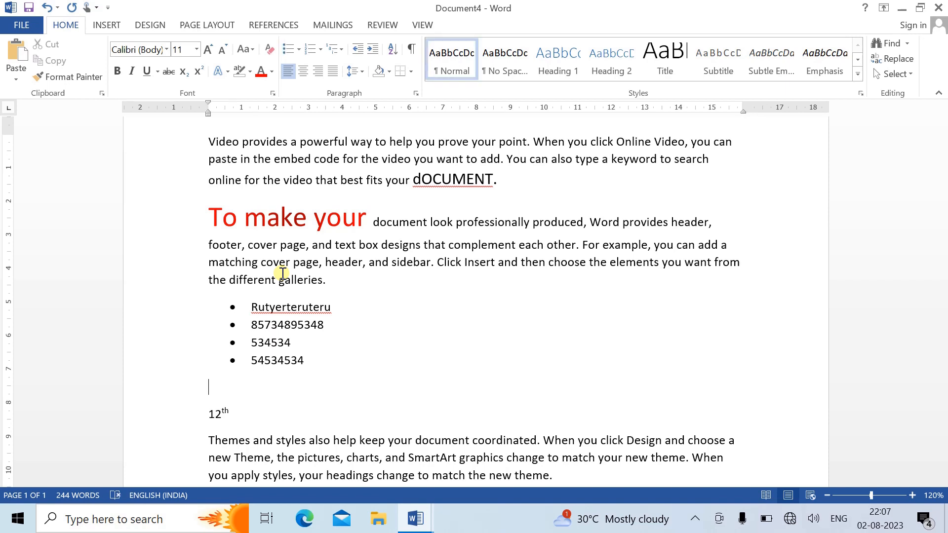
Add a fifth bullet item "Rweurewuir" after "54534534" and end the list with an empty line.
{"action": "left_click", "coordinate": [307, 365]}
{"action": "key", "text": "Return"}
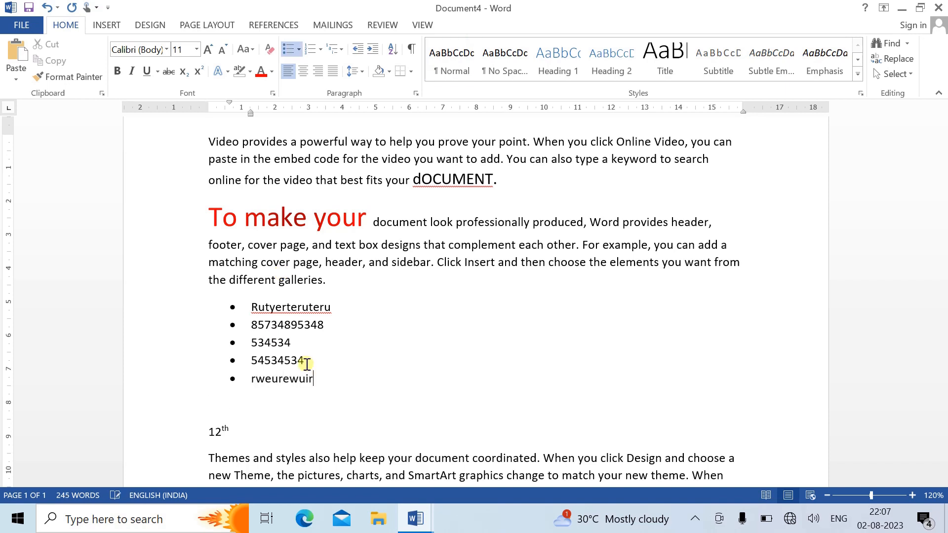
{"action": "key", "text": "Return"}
{"action": "key", "text": "Return"}
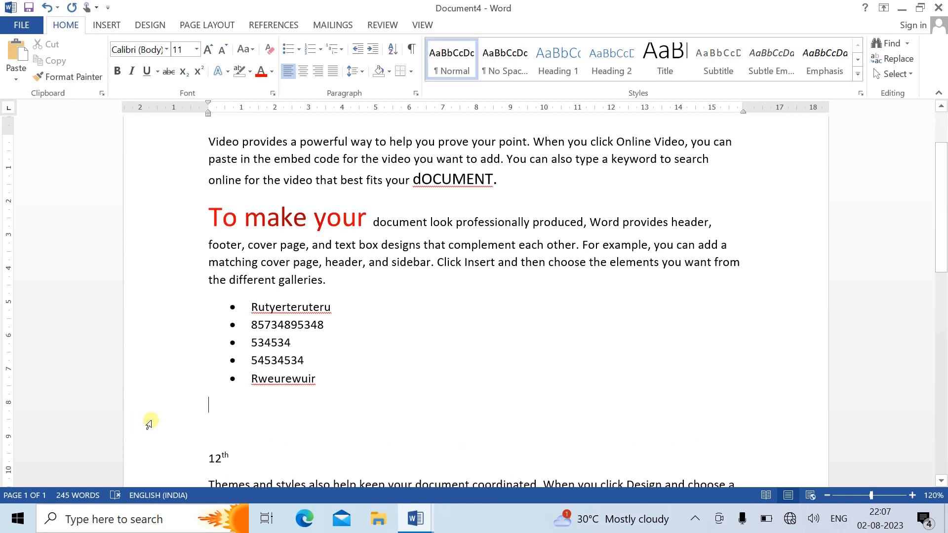
Define a new © bullet from the Symbol font, character code 227, and apply it to the empty line below "Rweurewuir".
{"action": "left_click", "coordinate": [299, 49]}
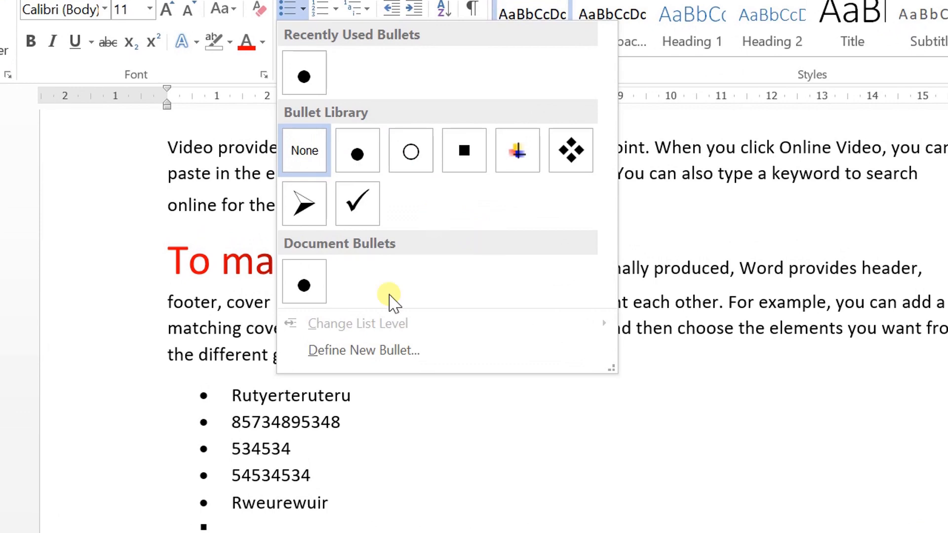
{"action": "left_click", "coordinate": [360, 351]}
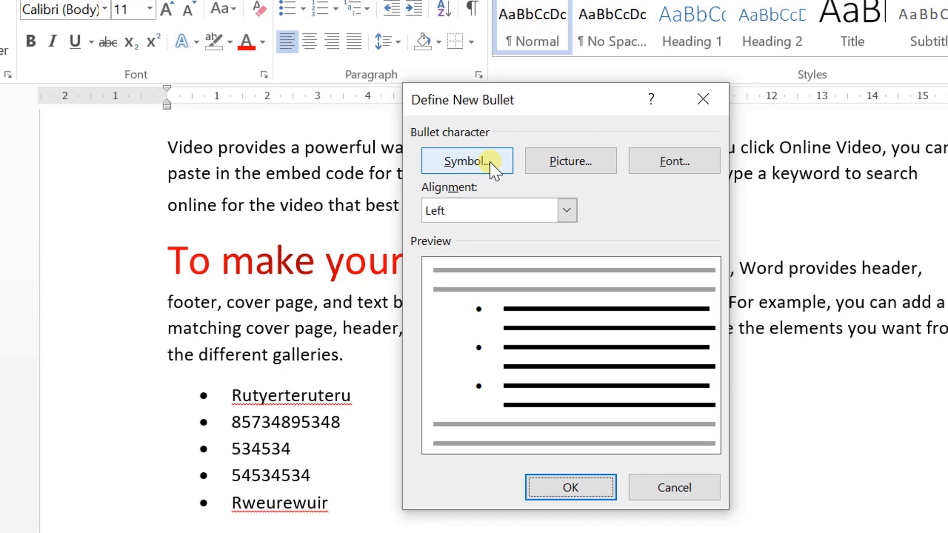
{"action": "left_click", "coordinate": [467, 160]}
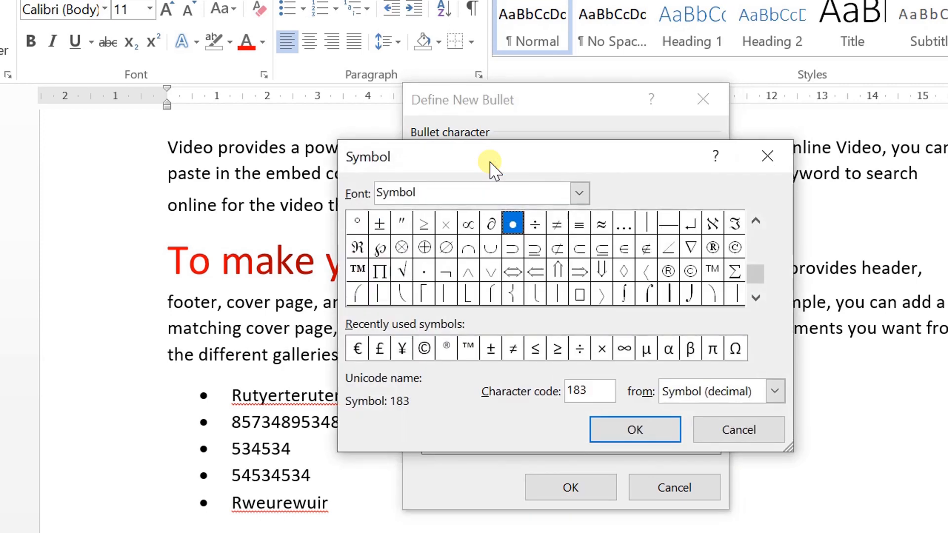
{"action": "left_click", "coordinate": [581, 191]}
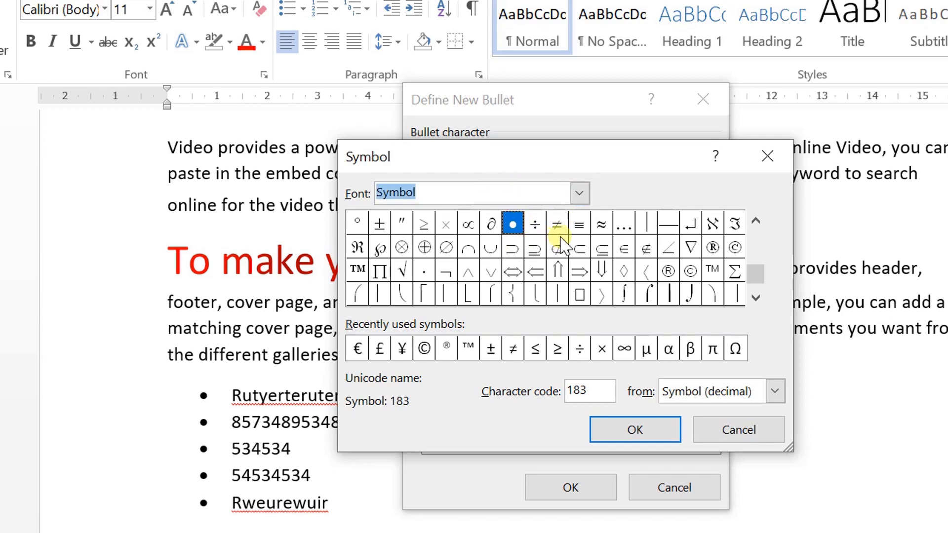
{"action": "left_click", "coordinate": [691, 271]}
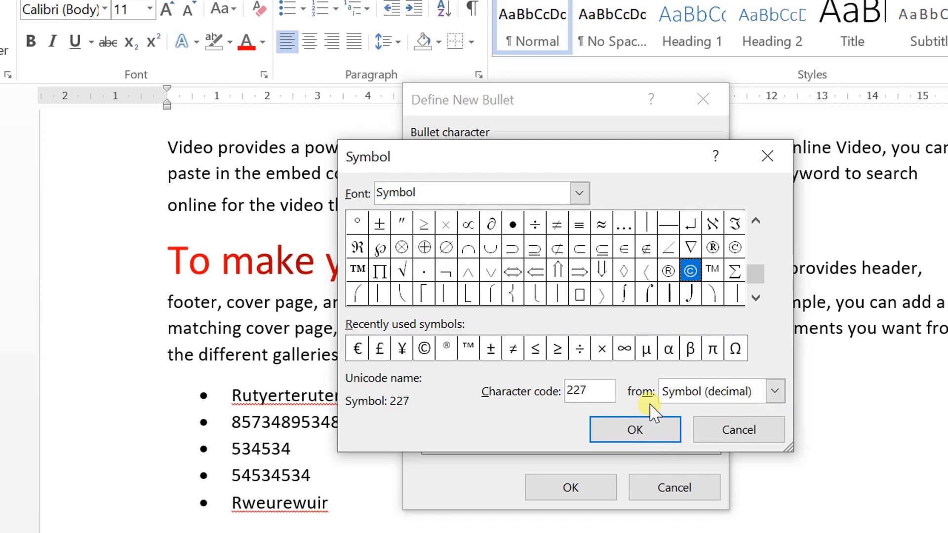
{"action": "left_click", "coordinate": [657, 426]}
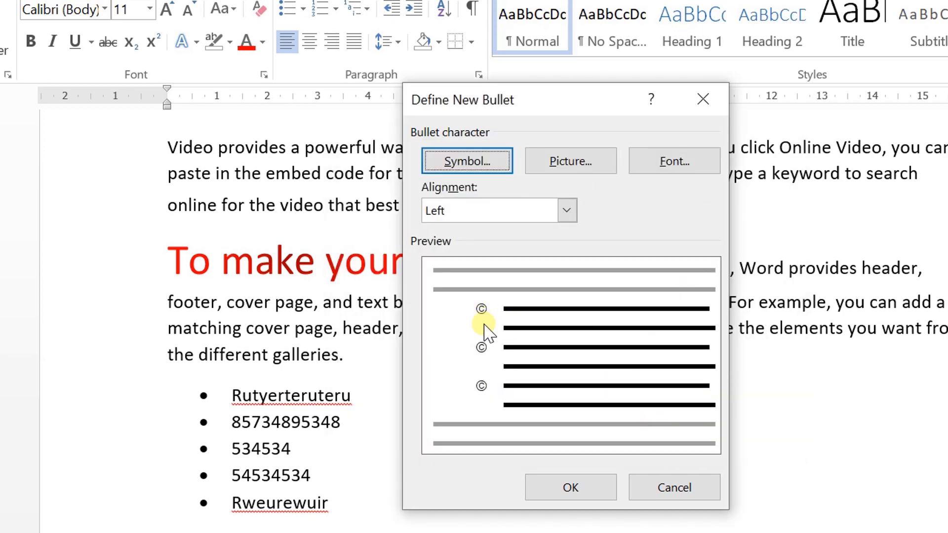
{"action": "left_click", "coordinate": [548, 488]}
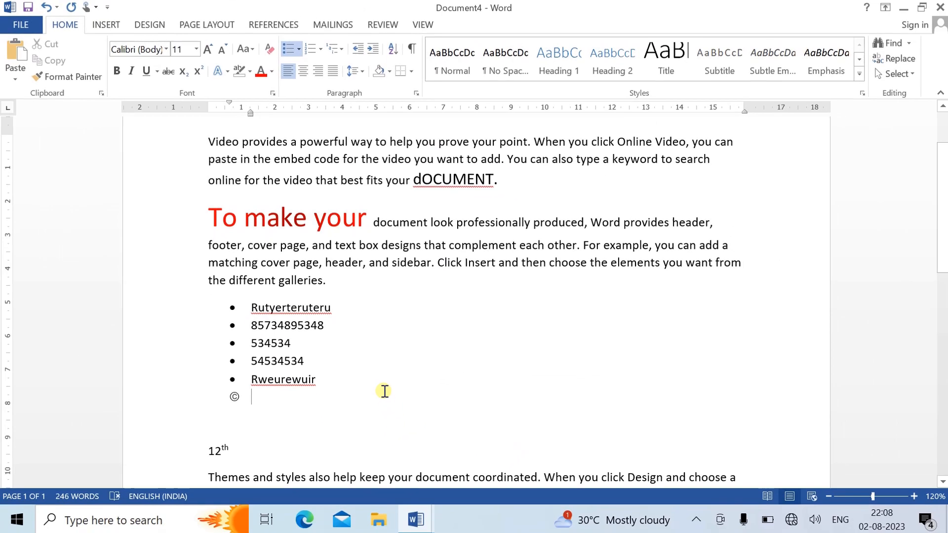
{"action": "type", "text": "trtuertuwriotiero"}
{"action": "key", "text": "Return"}
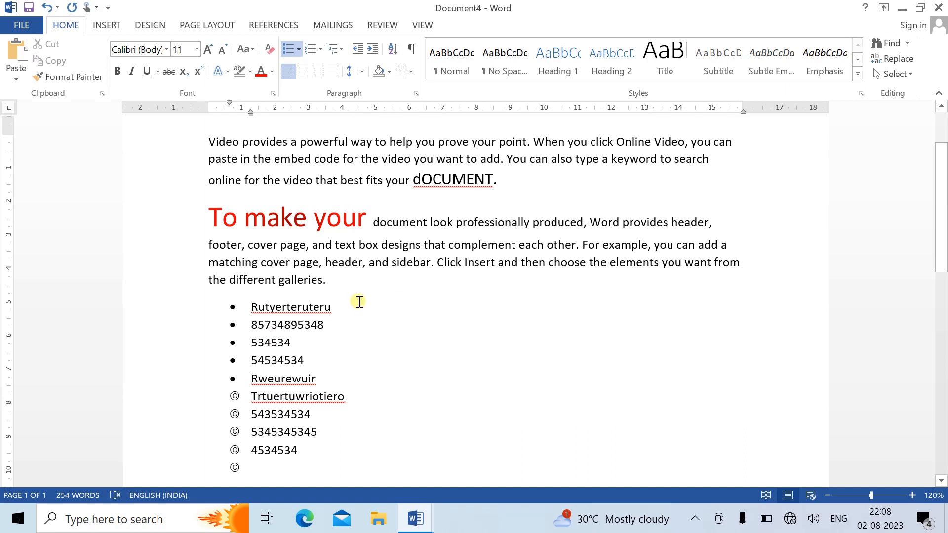
{"action": "left_click", "coordinate": [298, 49]}
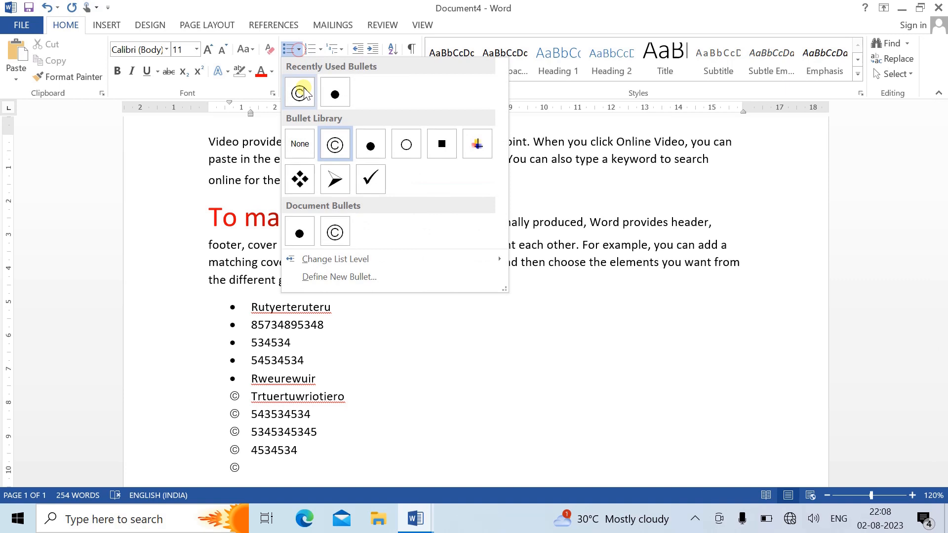
{"action": "left_click", "coordinate": [306, 146]}
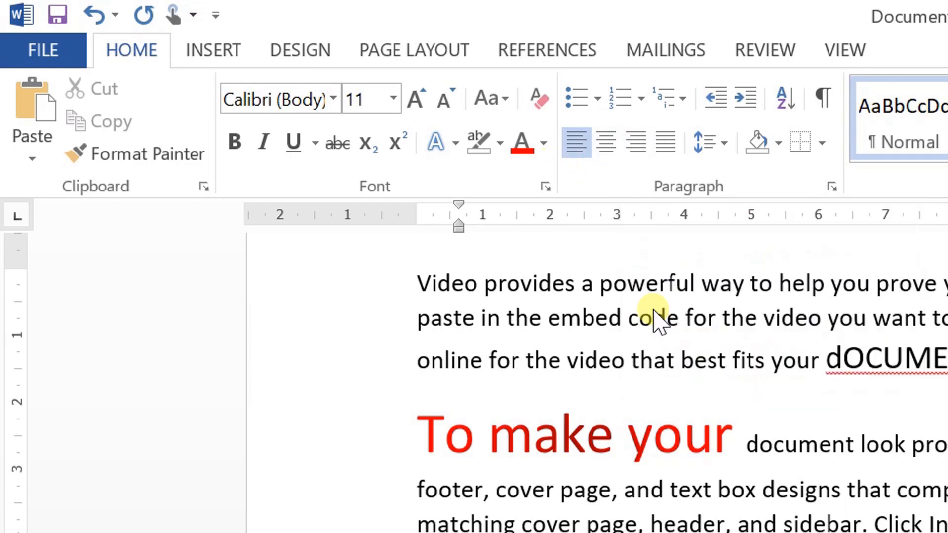
Align the "To make your" paragraph centre, right and left in turn, and finish with it justified.
{"action": "left_click_drag", "start_coordinate": [656, 532], "coordinate": [425, 447]}
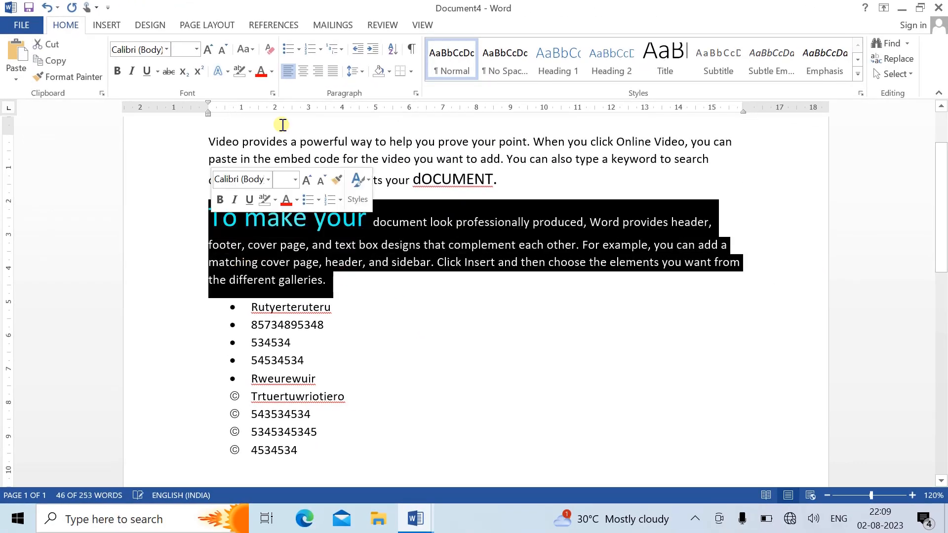
{"action": "left_click", "coordinate": [303, 75]}
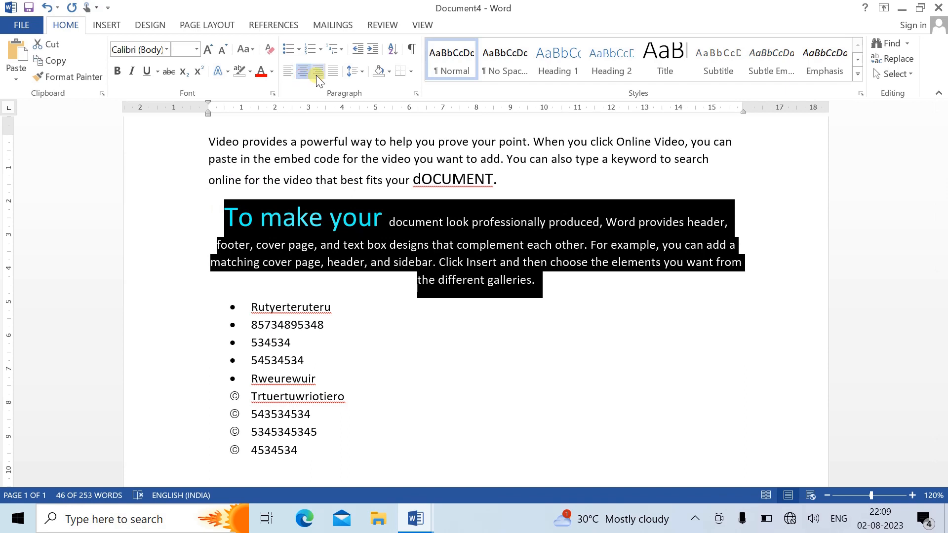
{"action": "left_click", "coordinate": [316, 75]}
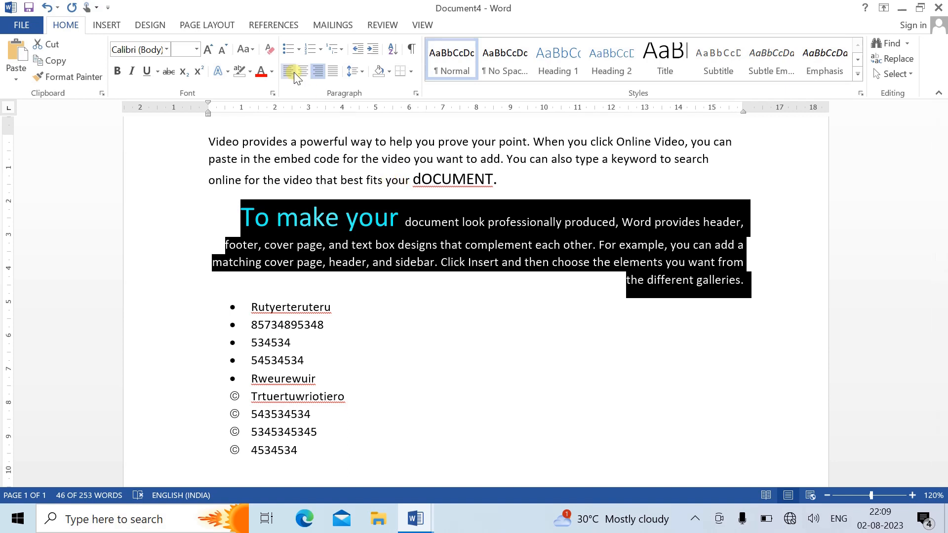
{"action": "left_click", "coordinate": [295, 72]}
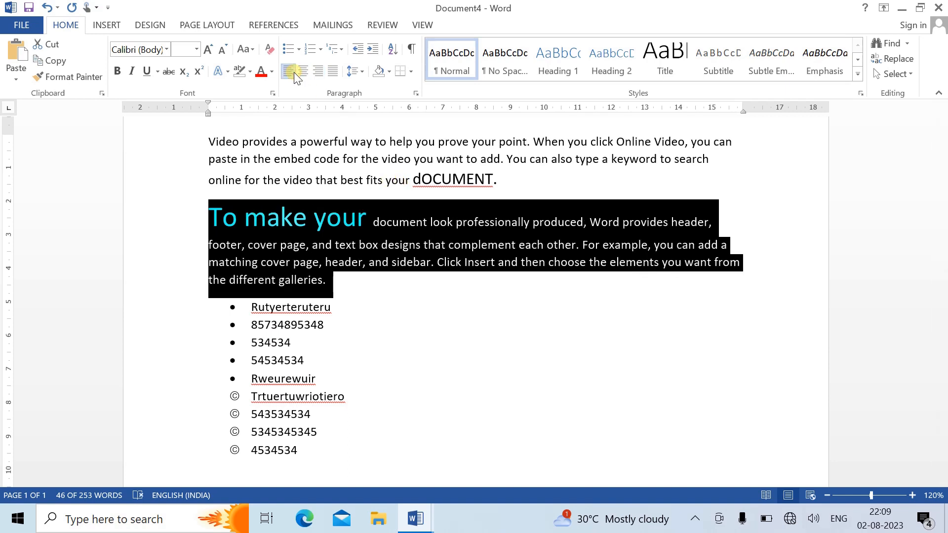
{"action": "left_click", "coordinate": [332, 77]}
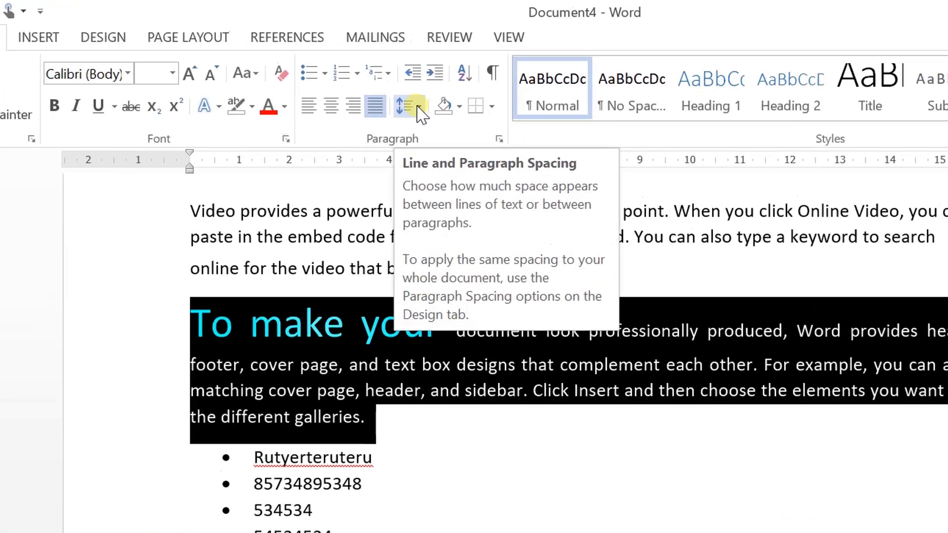
Set the line spacing of the "To make your" paragraph to 1.5.
{"action": "left_click", "coordinate": [419, 108]}
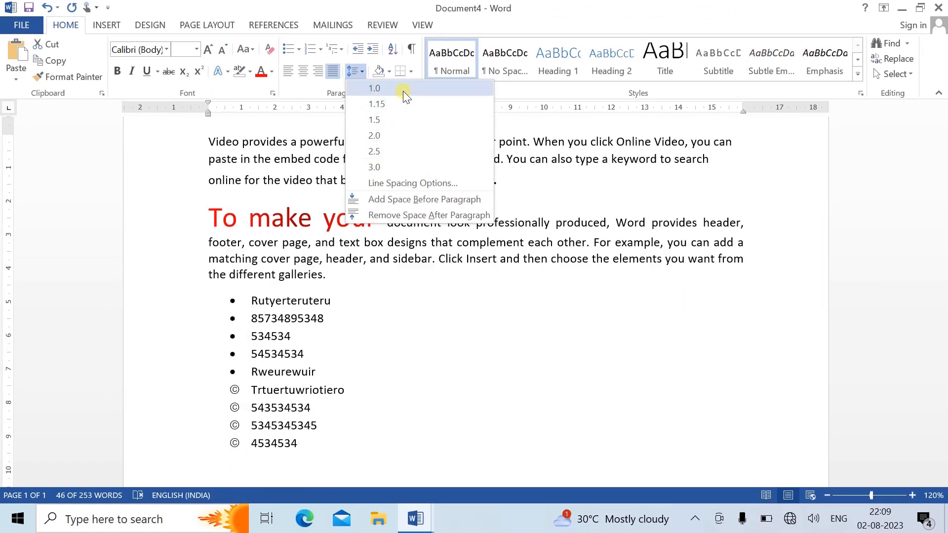
{"action": "left_click", "coordinate": [404, 123]}
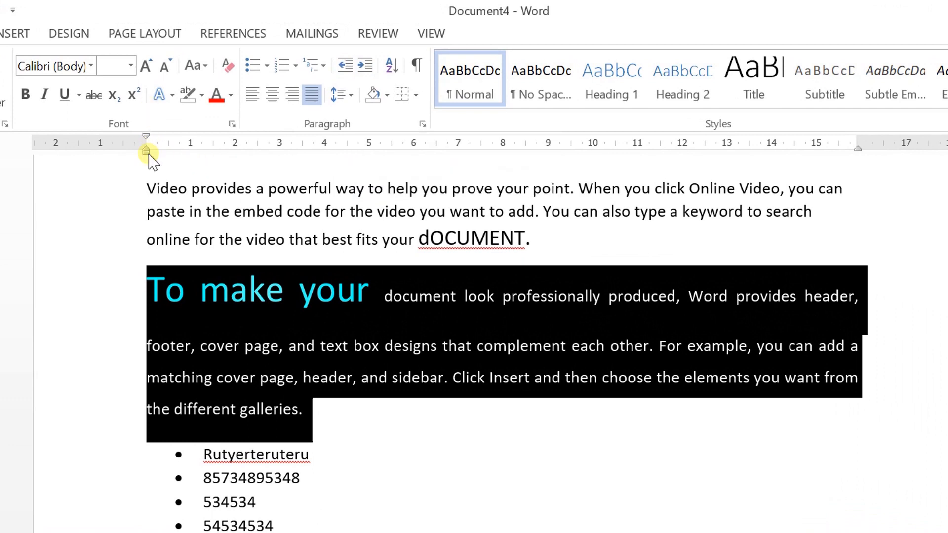
Increase the indent of the "To make your" paragraph several levels, decrease it back to the margin and deselect the text.
{"action": "left_click", "coordinate": [366, 65]}
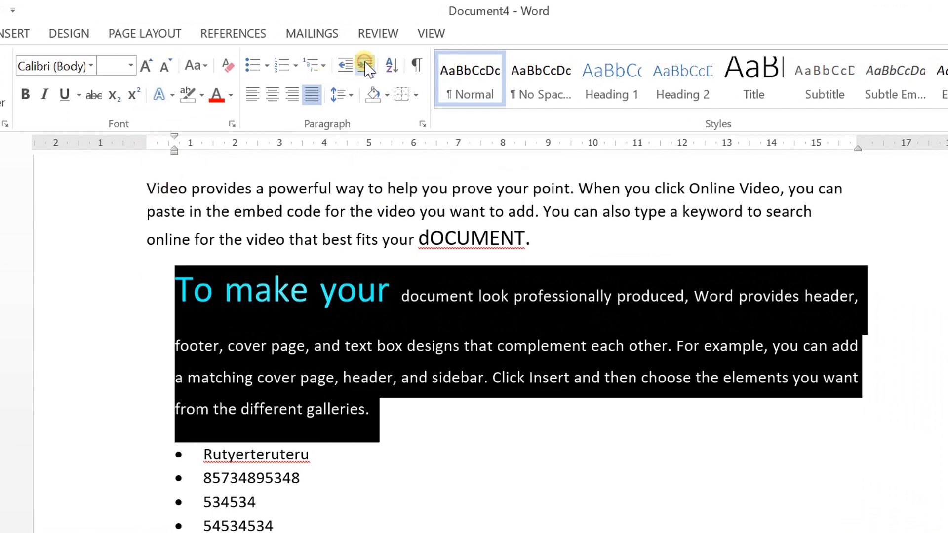
{"action": "left_click", "coordinate": [366, 65]}
{"action": "left_click", "coordinate": [365, 64]}
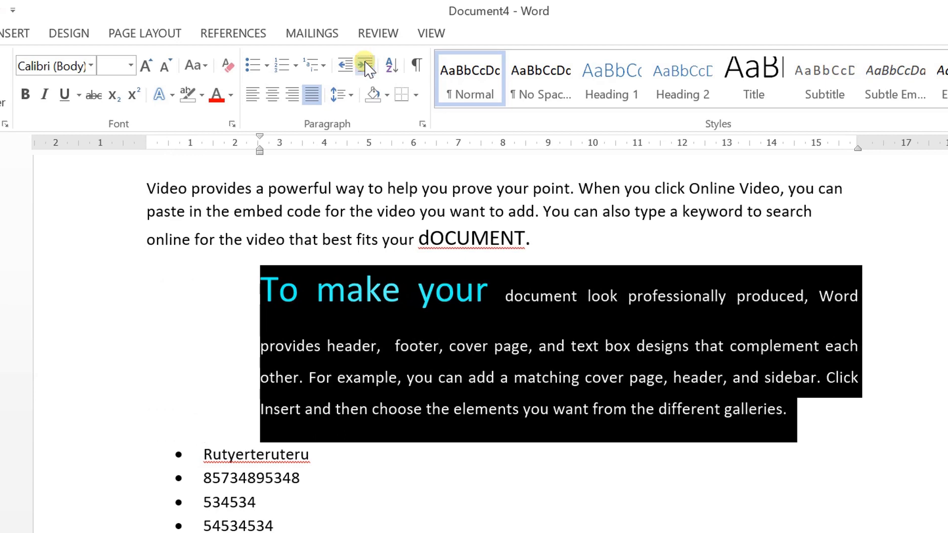
{"action": "left_click", "coordinate": [349, 67]}
{"action": "left_click", "coordinate": [349, 66]}
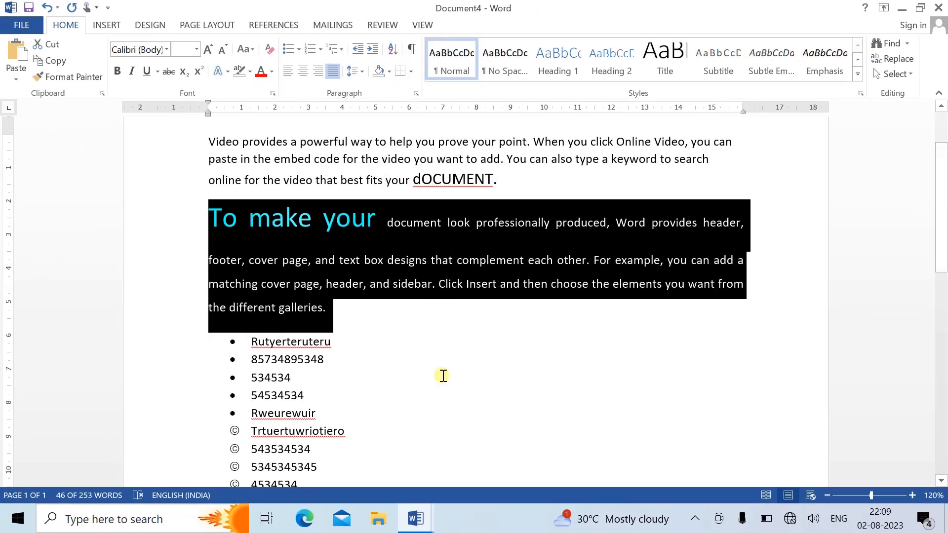
{"action": "left_click", "coordinate": [443, 376]}
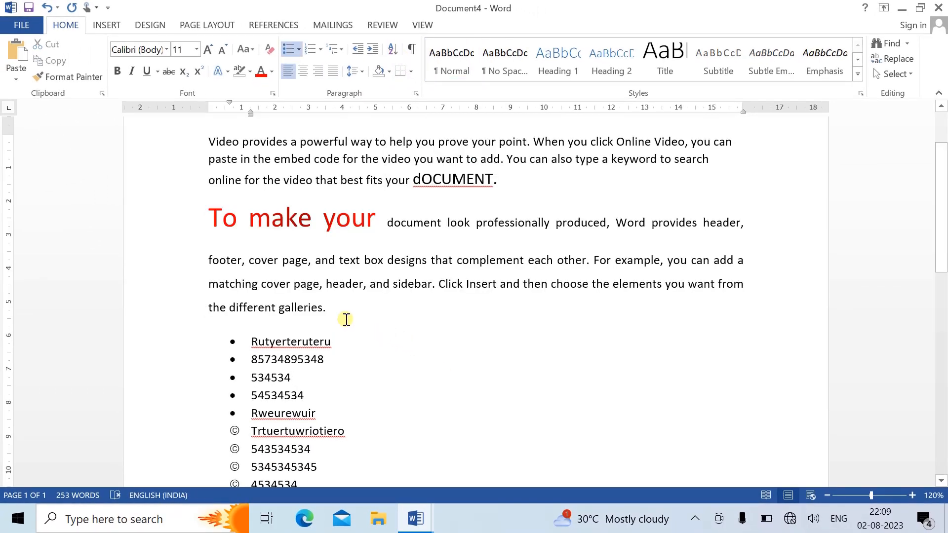
Enter the numbers 2, 4, 1, 3, 5, 7 and 6 on separate lines below the first paragraph.
{"action": "key", "text": "Return"}
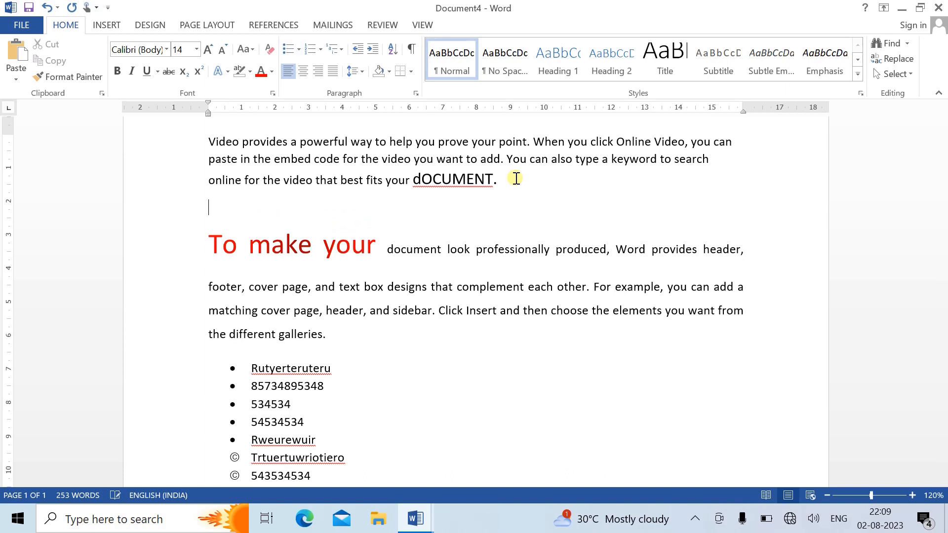
{"action": "type", "text": "2"}
{"action": "key", "text": "Down"}
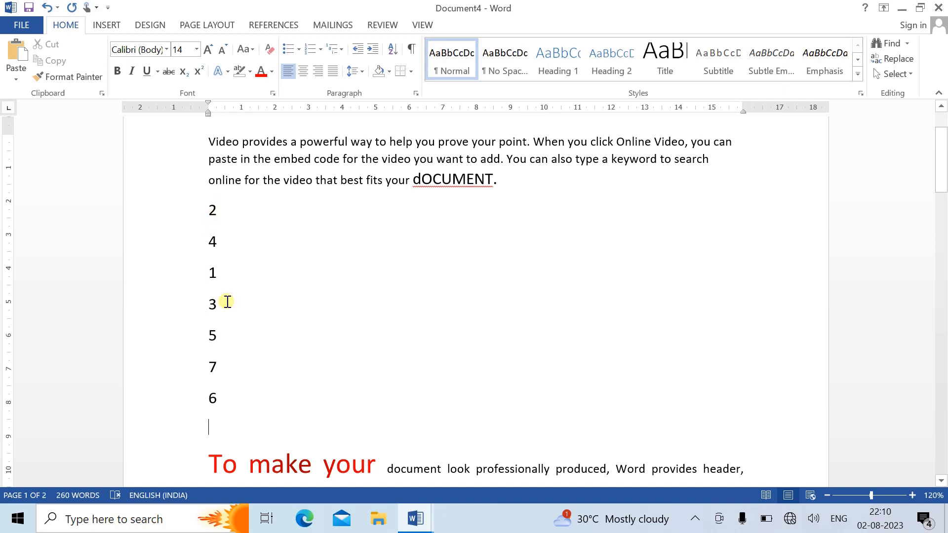
Sort the seven number lines by paragraphs, as type Number, in ascending order.
{"action": "left_click_drag", "start_coordinate": [228, 394], "coordinate": [181, 214]}
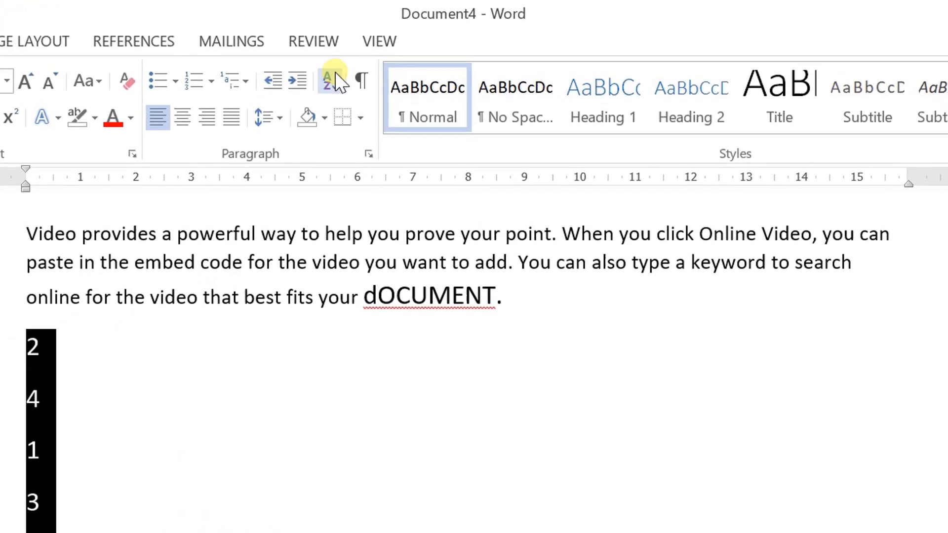
{"action": "left_click", "coordinate": [331, 81]}
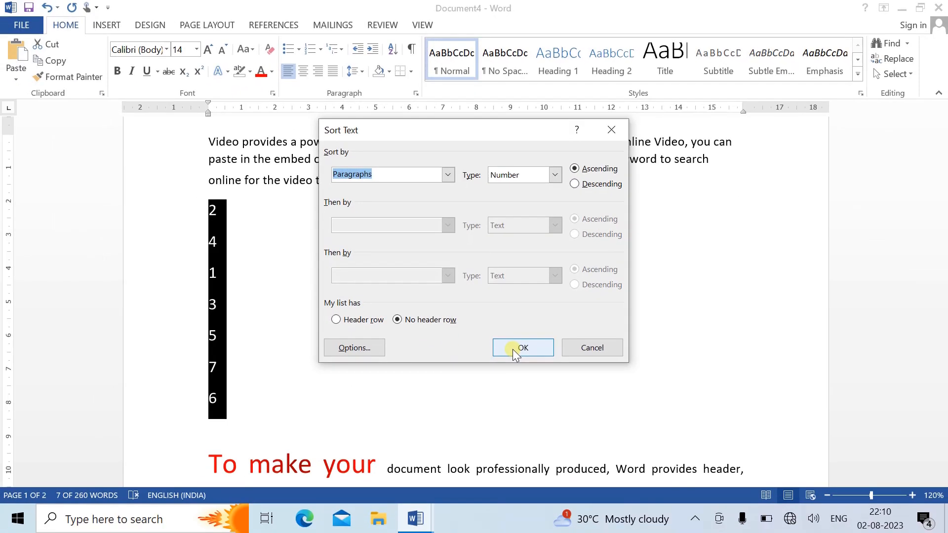
{"action": "left_click", "coordinate": [513, 349]}
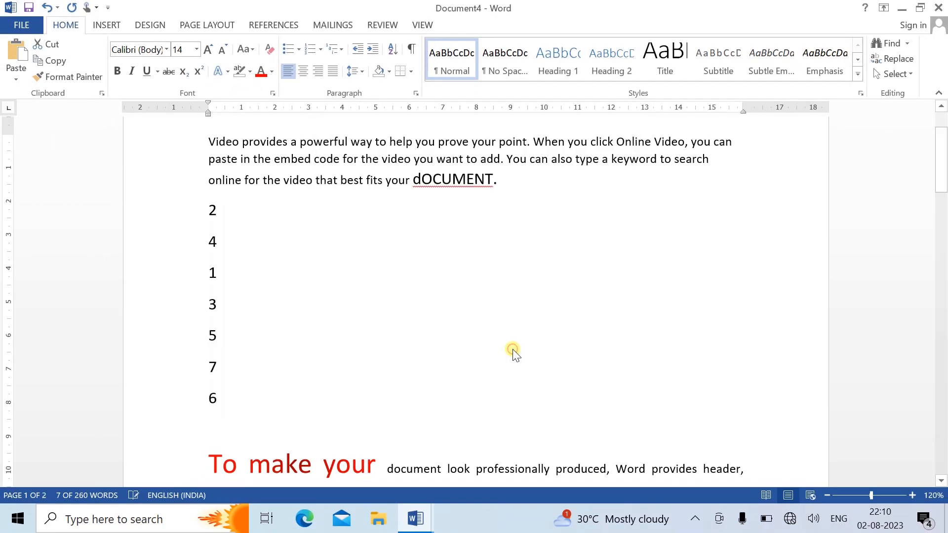
Sort the same seven number lines in descending order.
{"action": "left_click", "coordinate": [392, 51]}
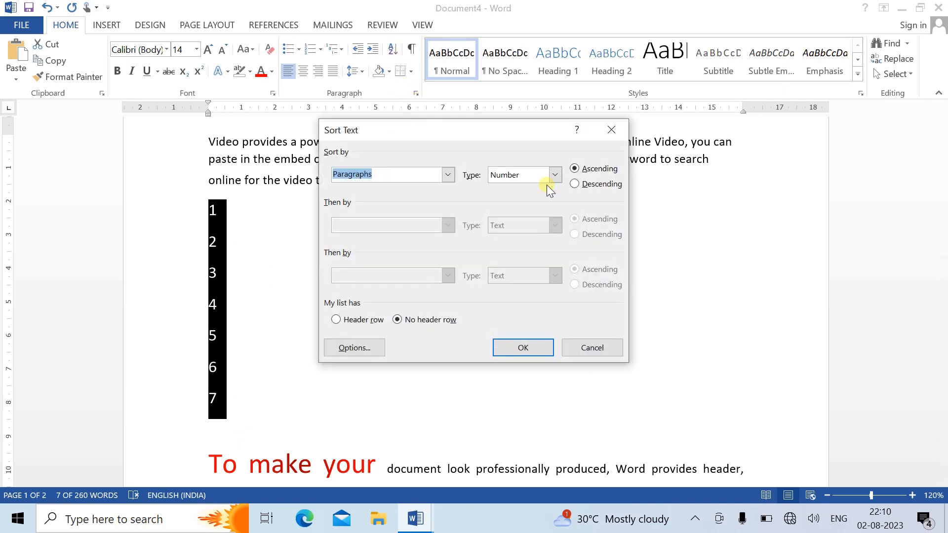
{"action": "left_click", "coordinate": [575, 185]}
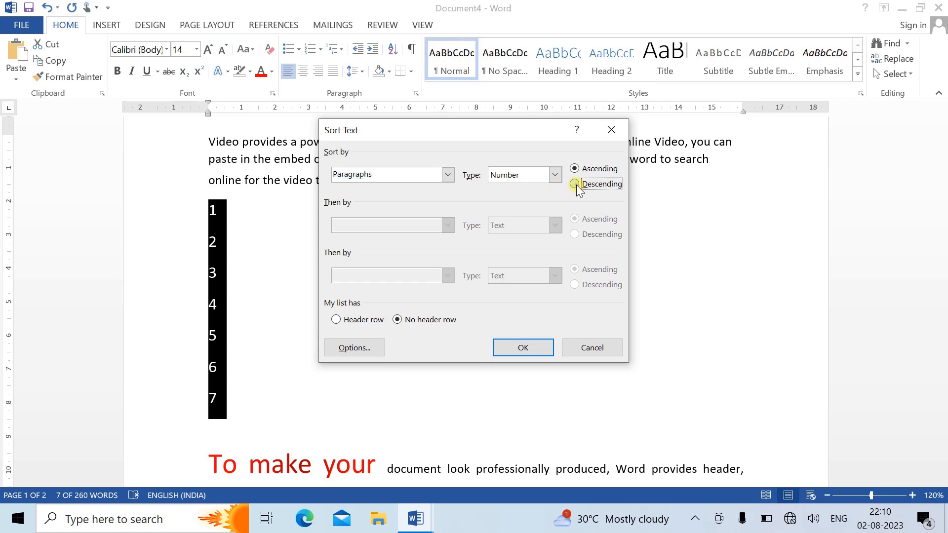
{"action": "left_click", "coordinate": [516, 349]}
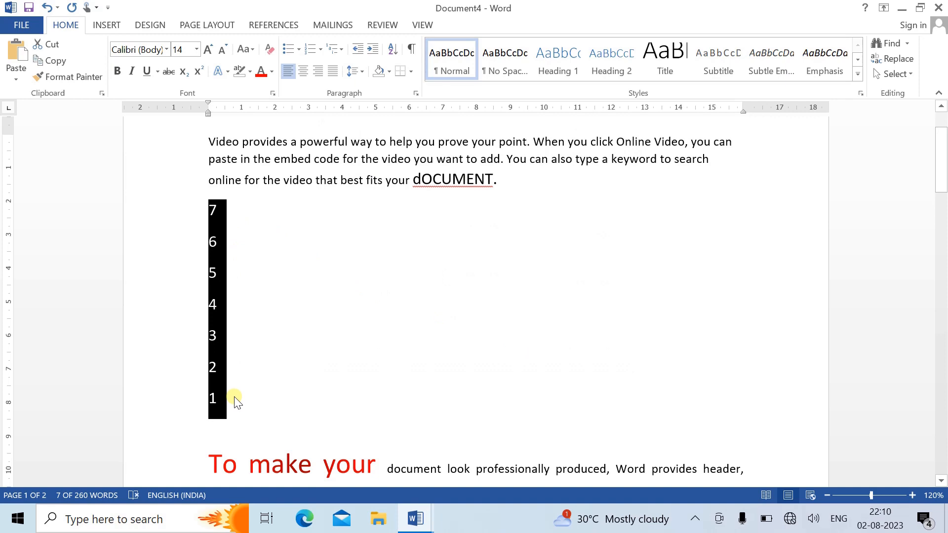
Delete the sorted numbers, the bulleted lists below the "To make your" paragraph and the "12th" line.
{"action": "key", "text": "Delete"}
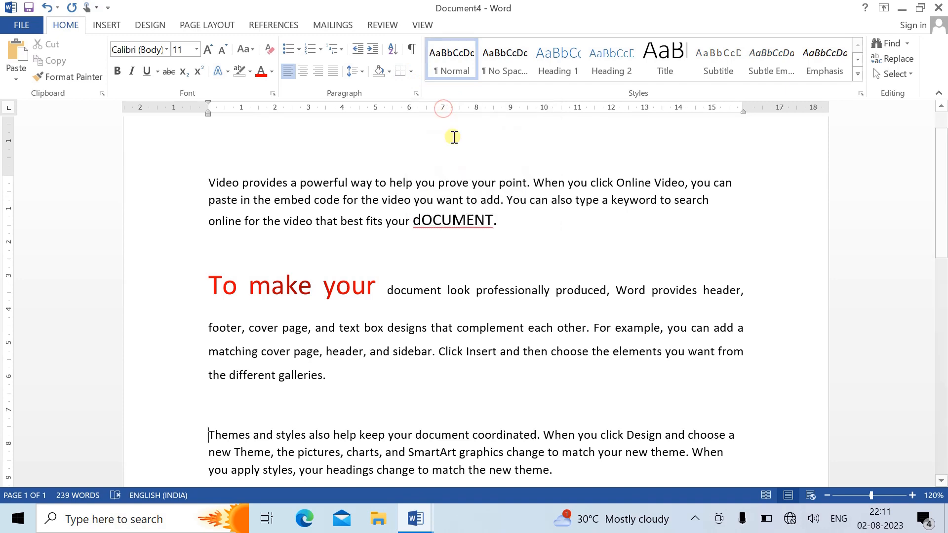
Apply All Borders to the first paragraph, beginning "Video provides a powerful way", and deselect it.
{"action": "left_click_drag", "start_coordinate": [498, 222], "coordinate": [210, 184]}
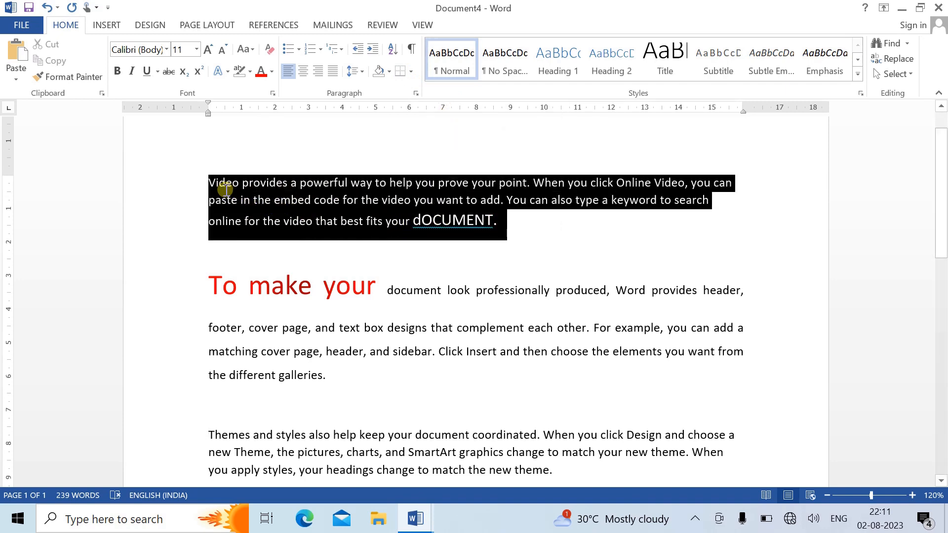
{"action": "left_click", "coordinate": [412, 70]}
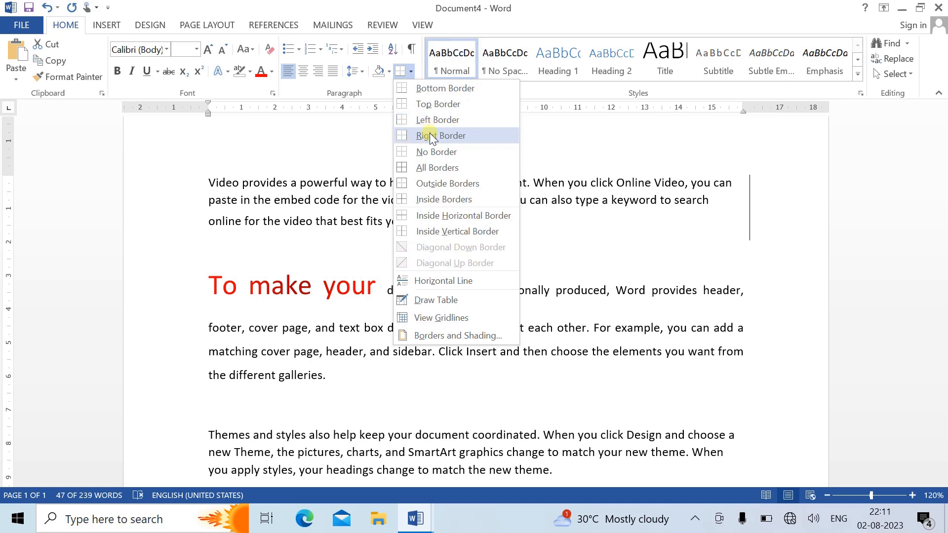
{"action": "left_click", "coordinate": [438, 167]}
{"action": "left_click", "coordinate": [414, 134]}
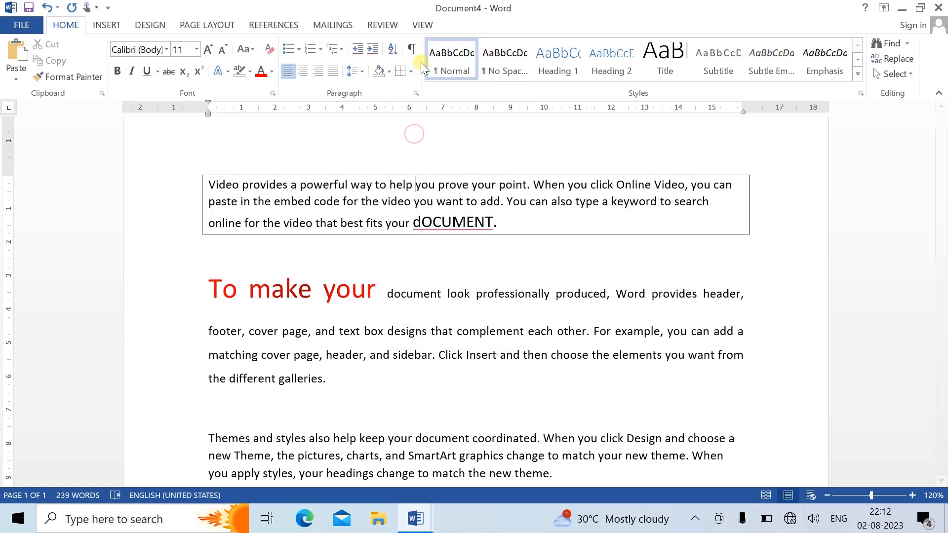
{"action": "left_click", "coordinate": [410, 72]}
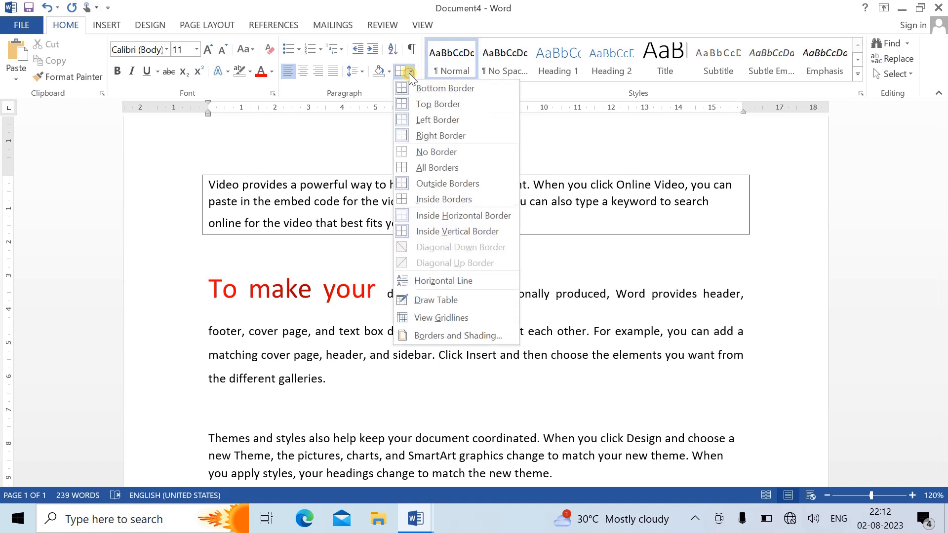
{"action": "left_click", "coordinate": [340, 239]}
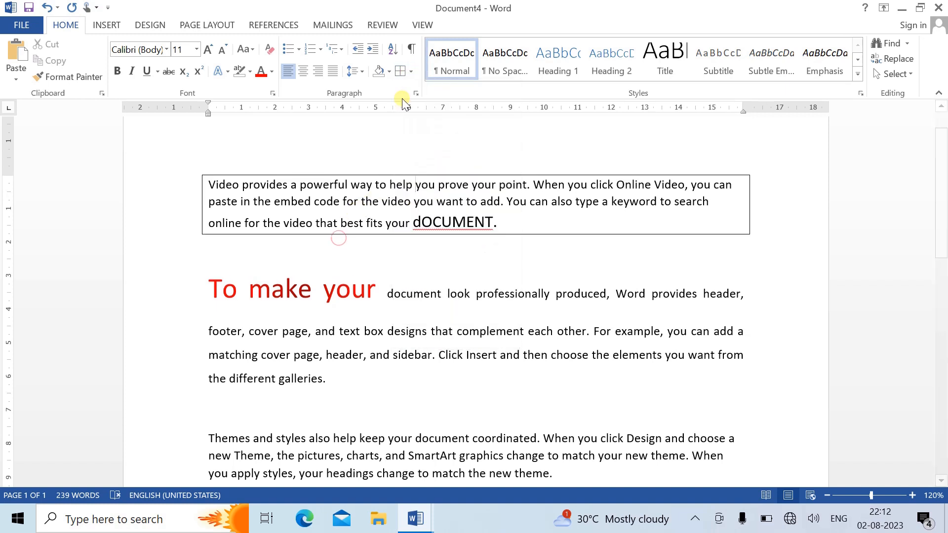
Shade the bordered first paragraph light blue.
{"action": "left_click", "coordinate": [390, 72]}
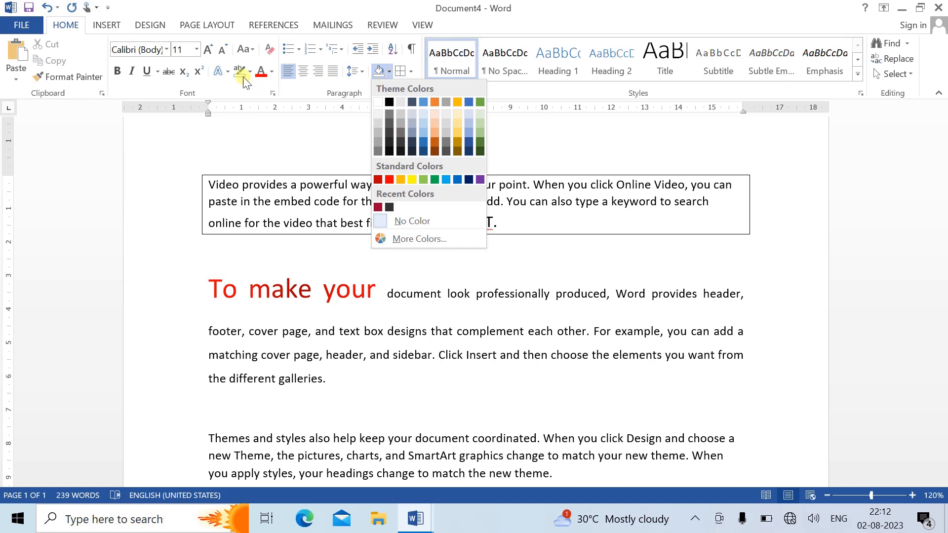
{"action": "left_click", "coordinate": [423, 122]}
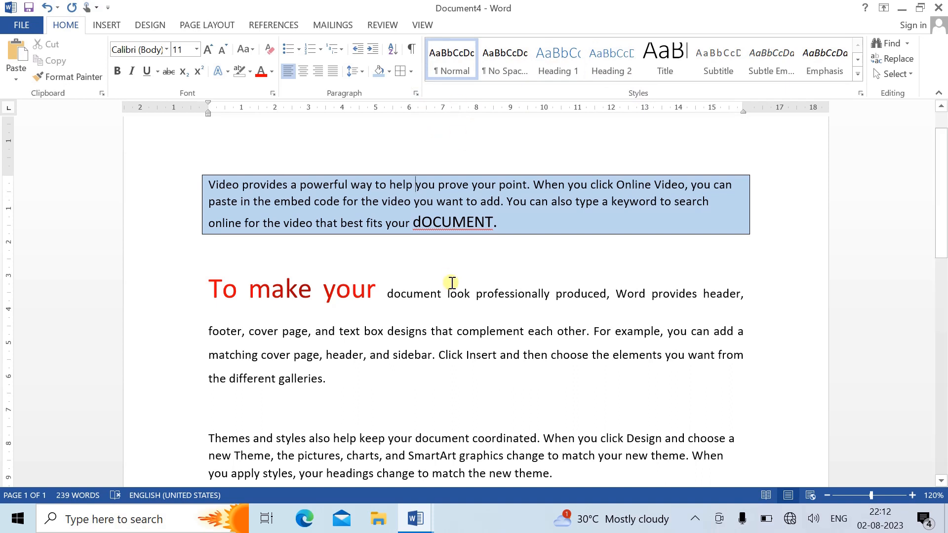
Apply the No Spacing style to the first two paragraphs, and then to the whole document.
{"action": "left_click_drag", "start_coordinate": [381, 391], "coordinate": [218, 158]}
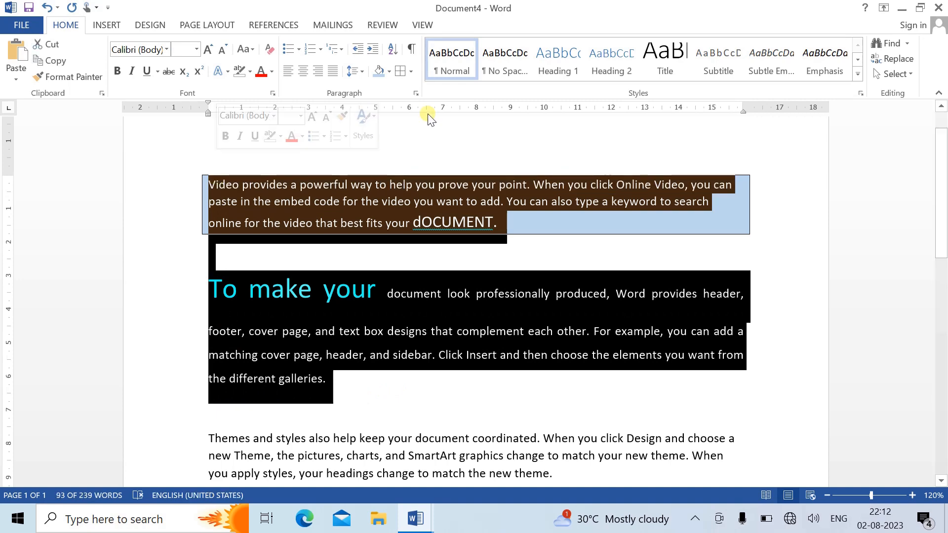
{"action": "left_click", "coordinate": [517, 67]}
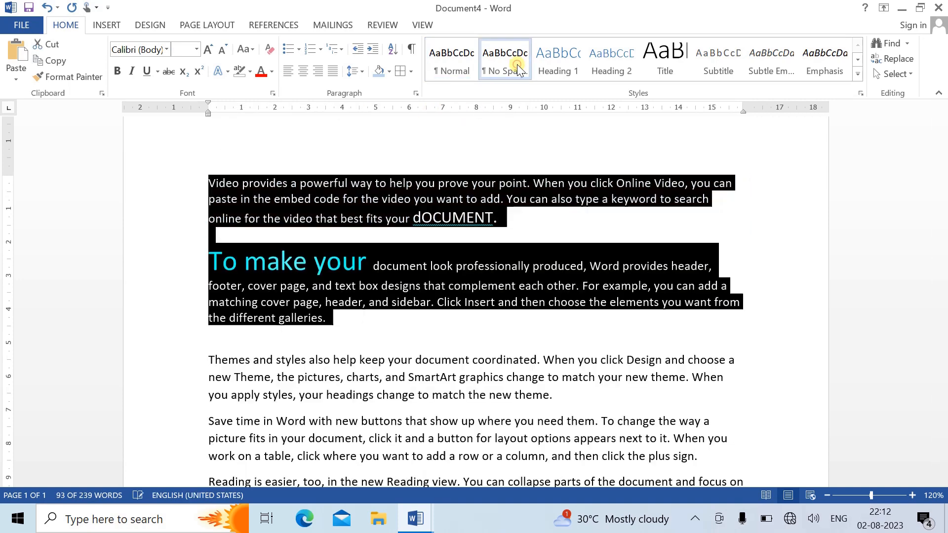
{"action": "left_click", "coordinate": [532, 338]}
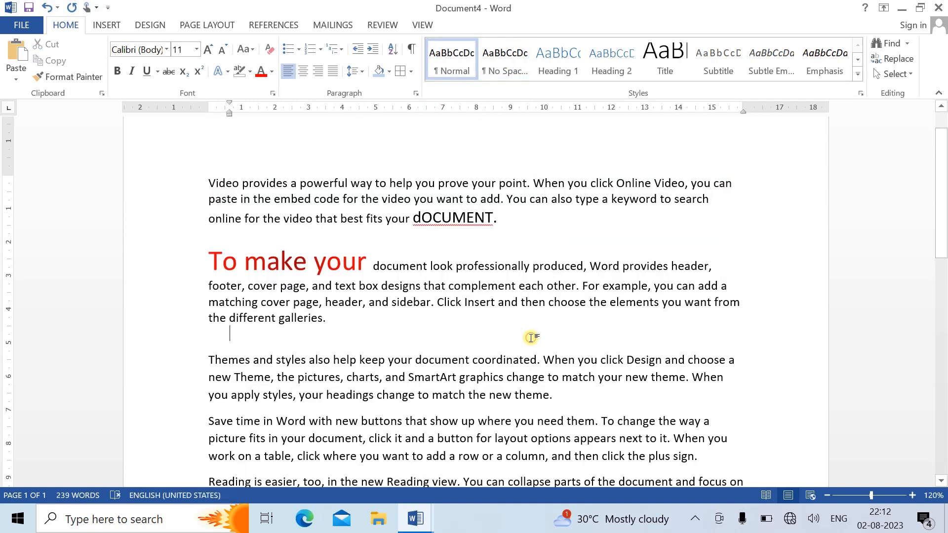
{"action": "key", "text": "ctrl+a"}
{"action": "left_click", "coordinate": [505, 60]}
{"action": "left_click", "coordinate": [458, 324]}
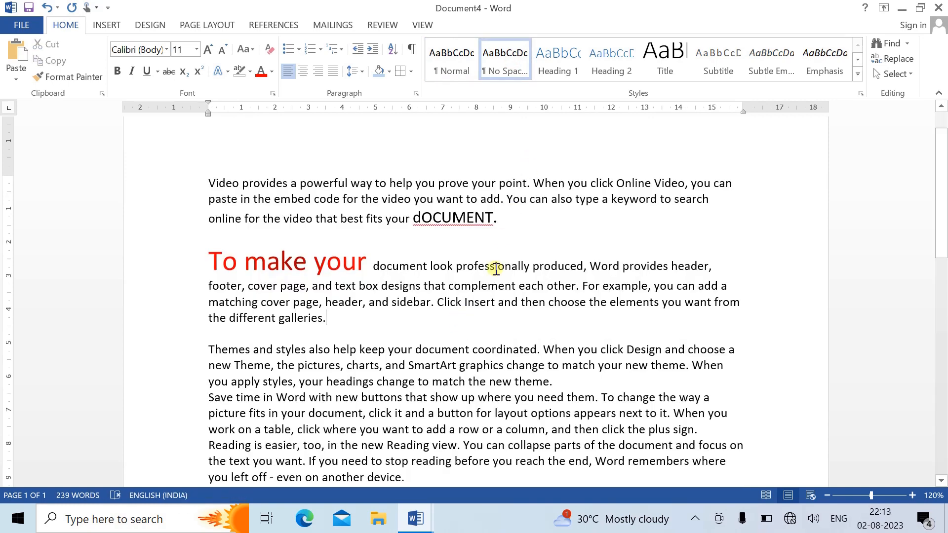
Split "Video provides" onto its own line at the start of the first paragraph and apply the Title style to it.
{"action": "left_click", "coordinate": [288, 185]}
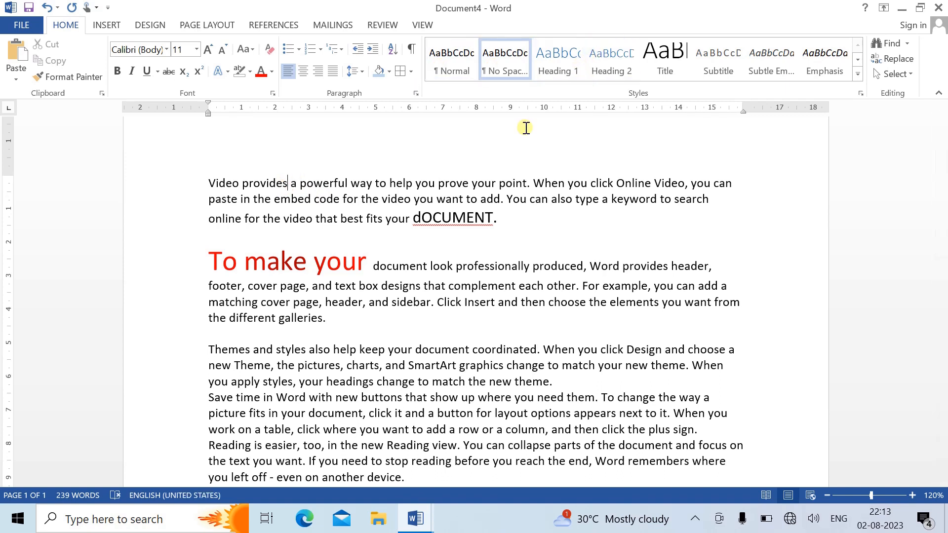
{"action": "key", "text": "Return"}
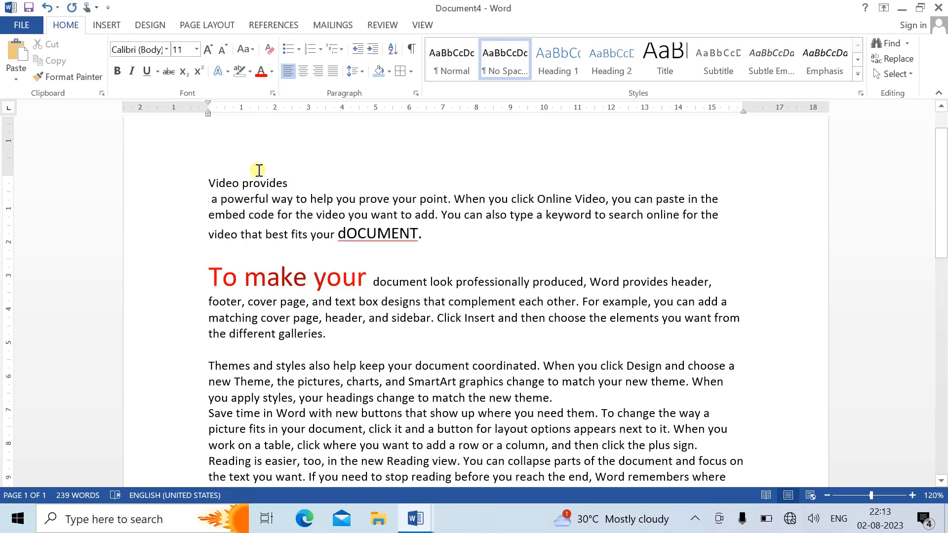
{"action": "left_click_drag", "start_coordinate": [296, 188], "coordinate": [211, 183]}
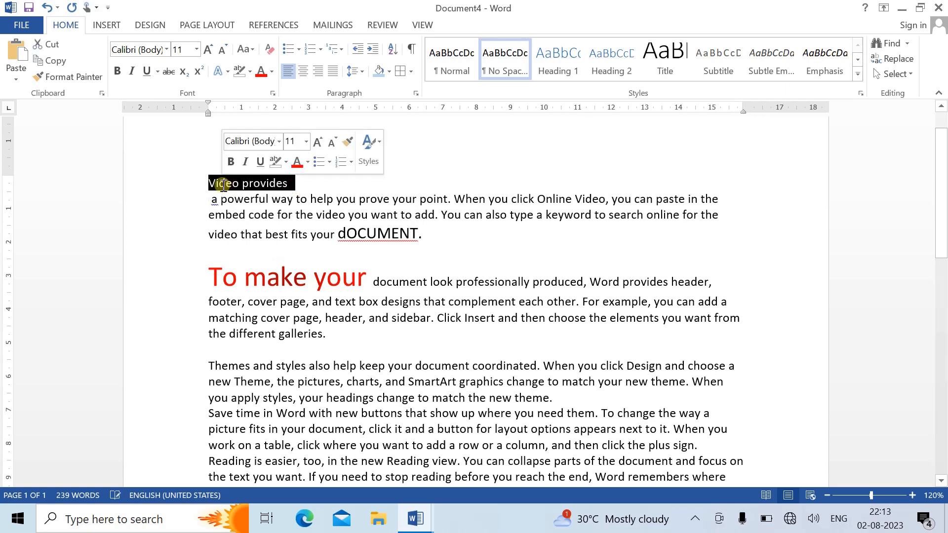
{"action": "left_click", "coordinate": [556, 73]}
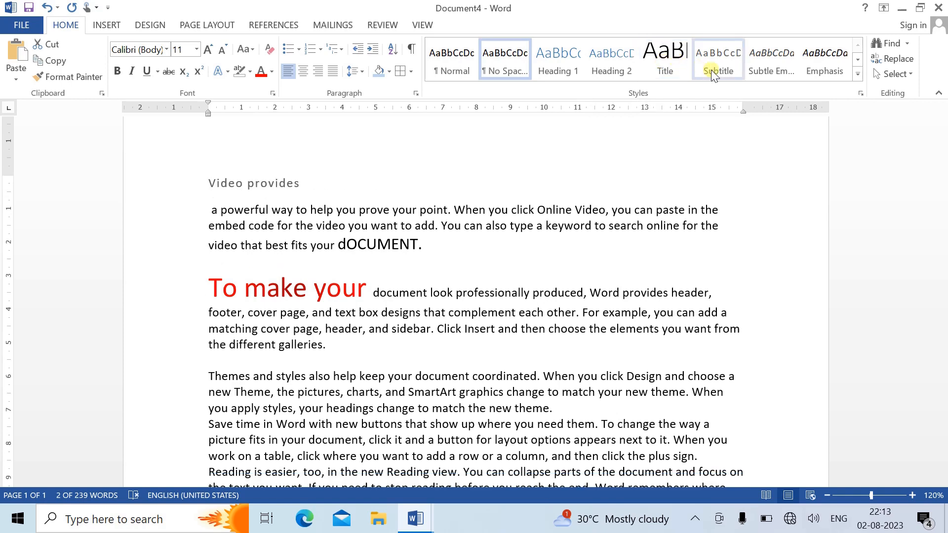
{"action": "left_click", "coordinate": [858, 74]}
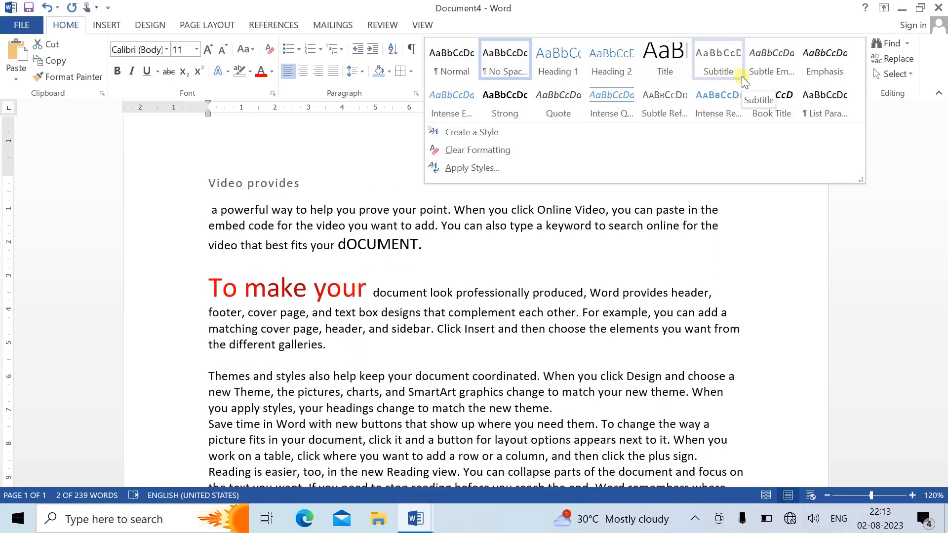
{"action": "left_click", "coordinate": [661, 64]}
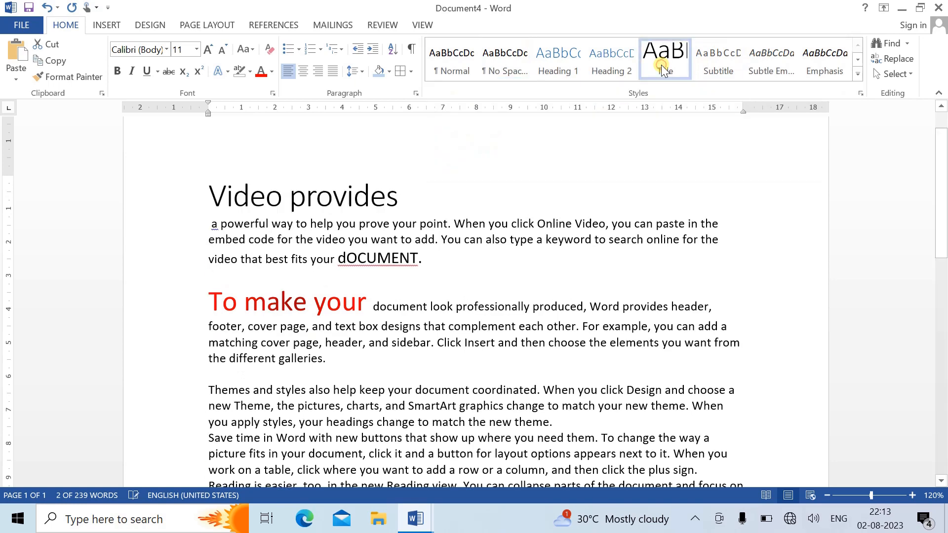
{"action": "left_click", "coordinate": [430, 185]}
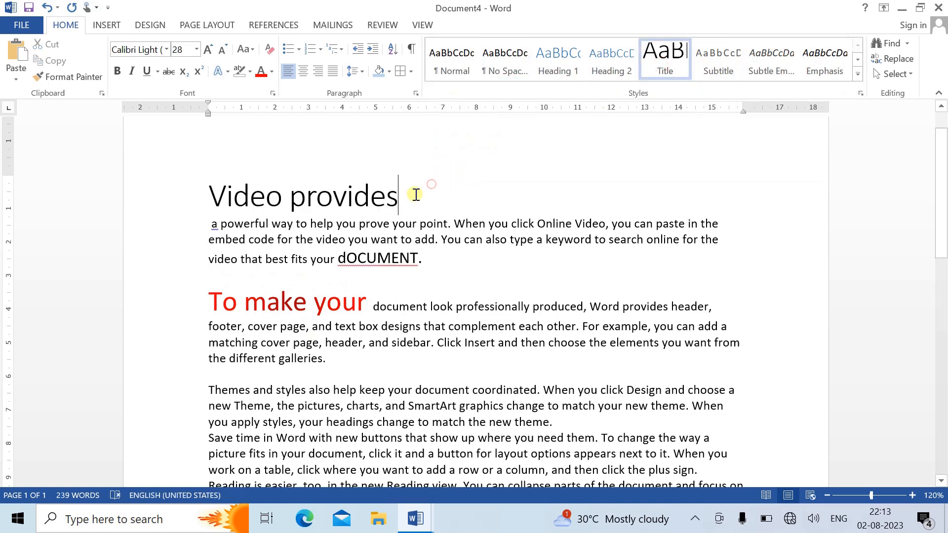
Split "a powerful" onto its own line below the title and apply the Subtitle style to it.
{"action": "left_click", "coordinate": [269, 227]}
{"action": "key", "text": "Return"}
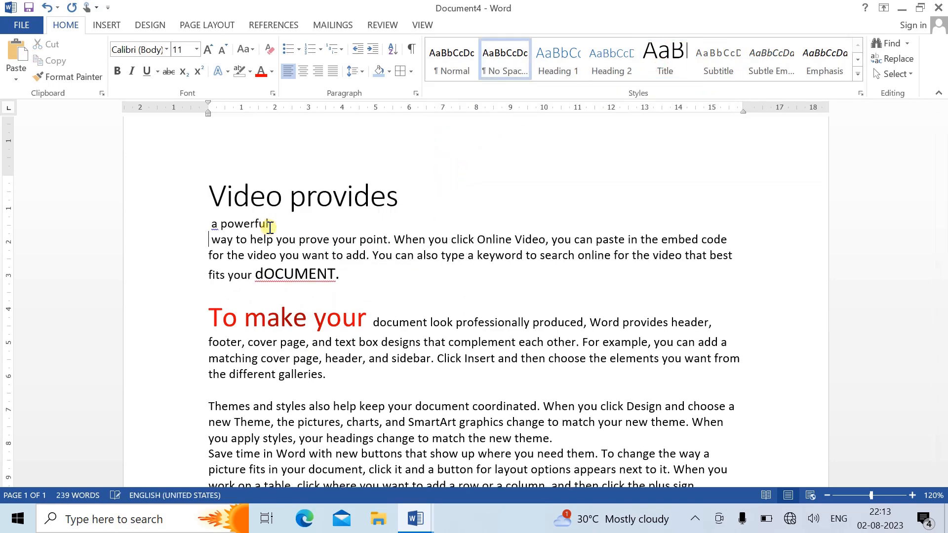
{"action": "left_click_drag", "start_coordinate": [270, 227], "coordinate": [211, 227]}
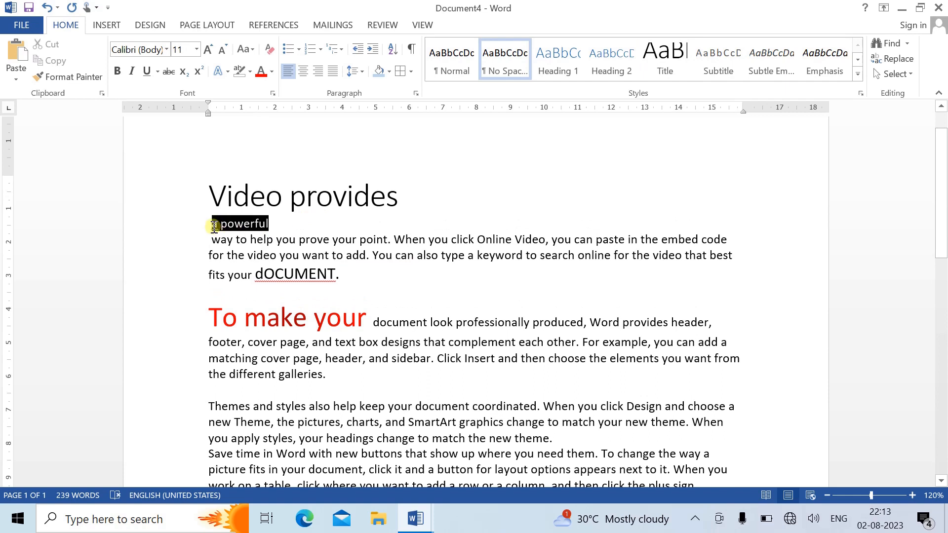
{"action": "left_click", "coordinate": [707, 70]}
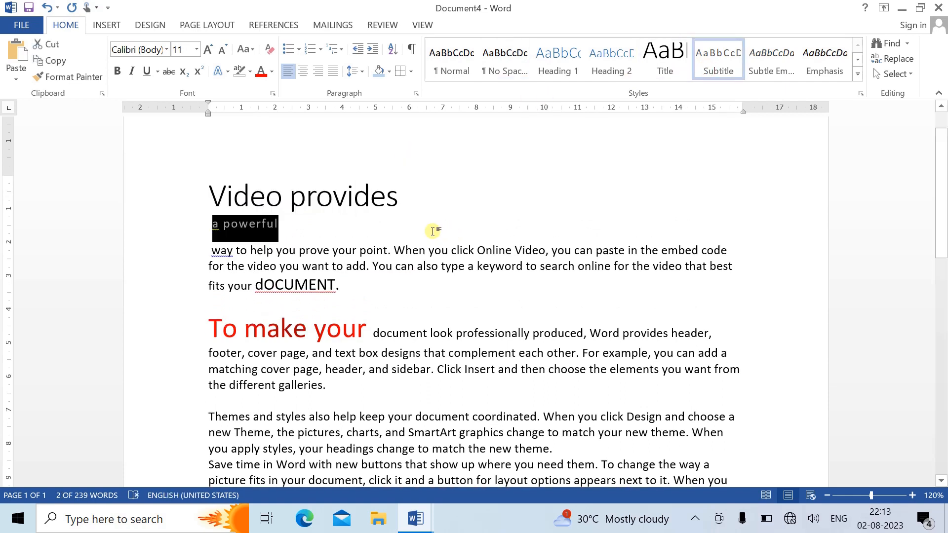
{"action": "left_click", "coordinate": [432, 232]}
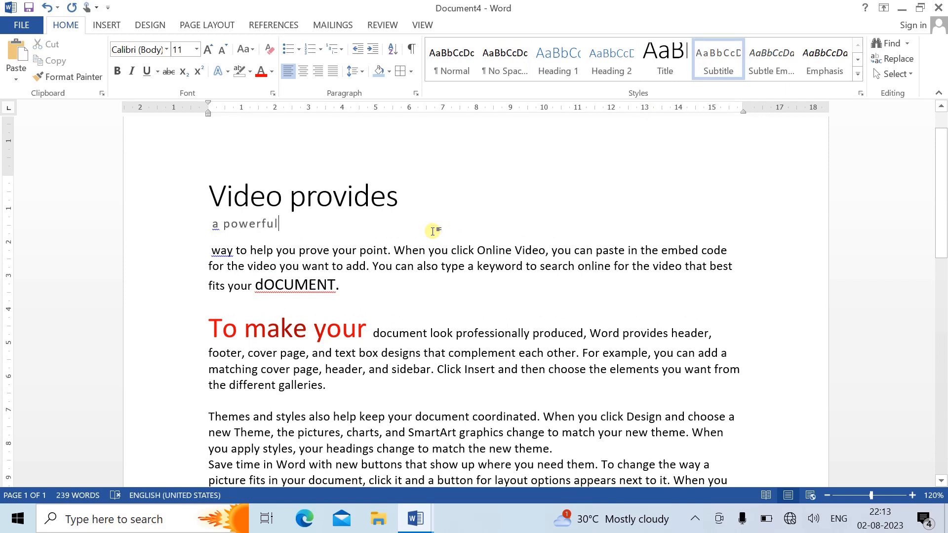
Clear the formatting of the "Video provides" and "a powerful" lines and deselect them.
{"action": "left_click", "coordinate": [858, 79]}
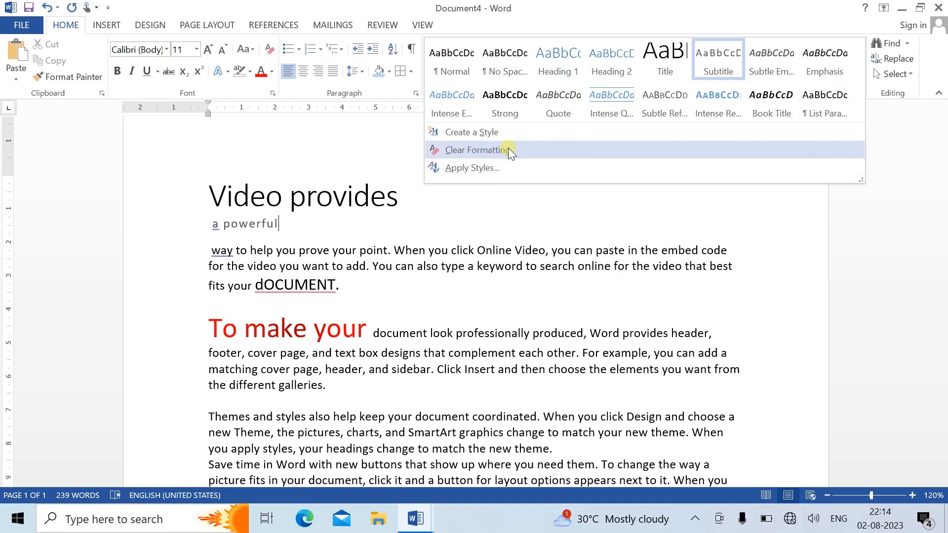
{"action": "left_click", "coordinate": [302, 218]}
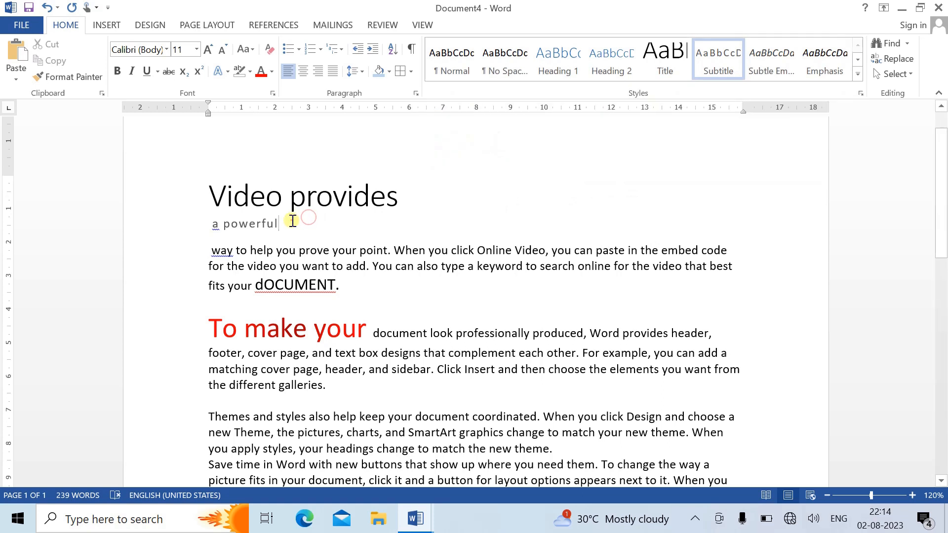
{"action": "left_click_drag", "start_coordinate": [292, 221], "coordinate": [209, 196]}
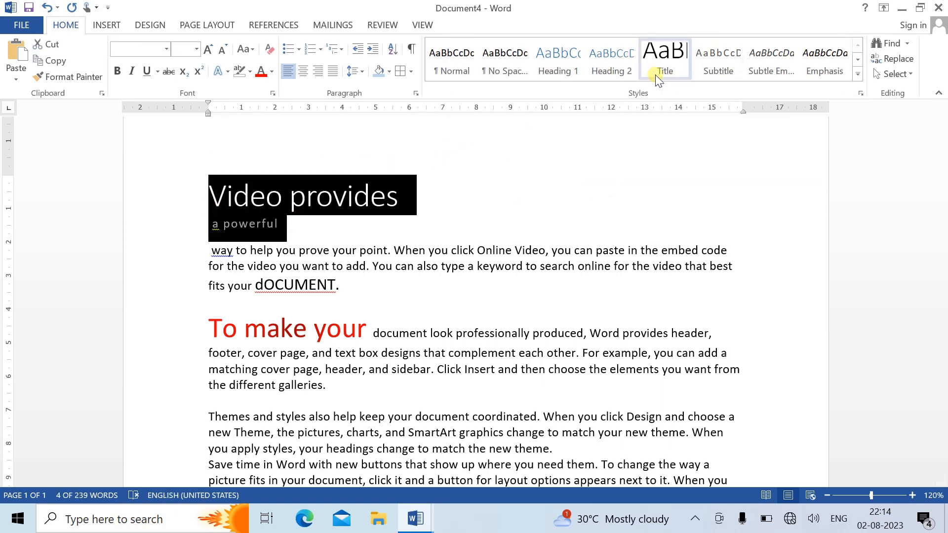
{"action": "left_click", "coordinate": [857, 74]}
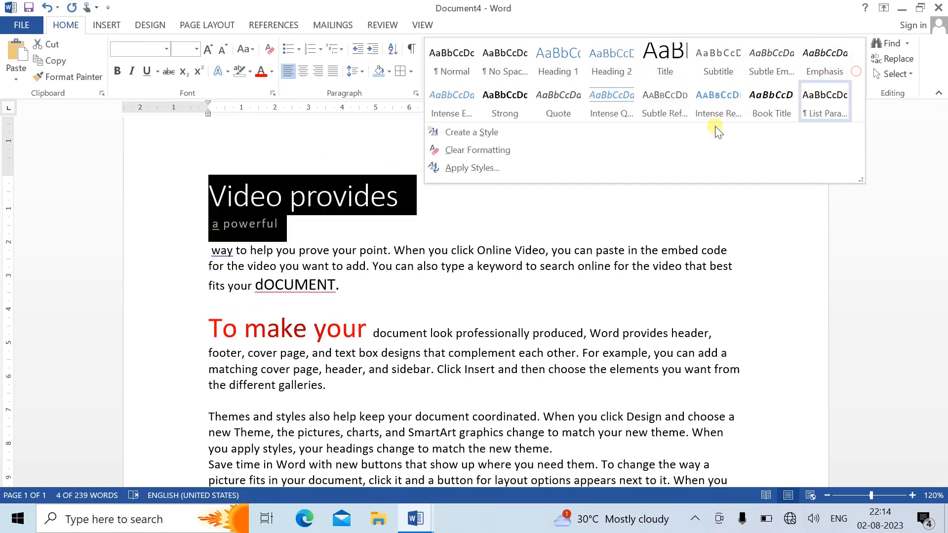
{"action": "left_click", "coordinate": [548, 148]}
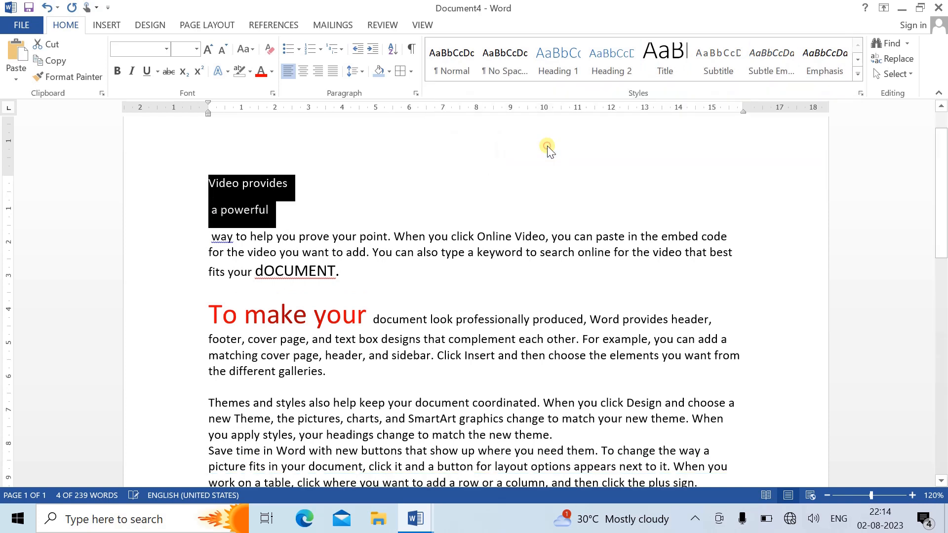
{"action": "left_click", "coordinate": [457, 188]}
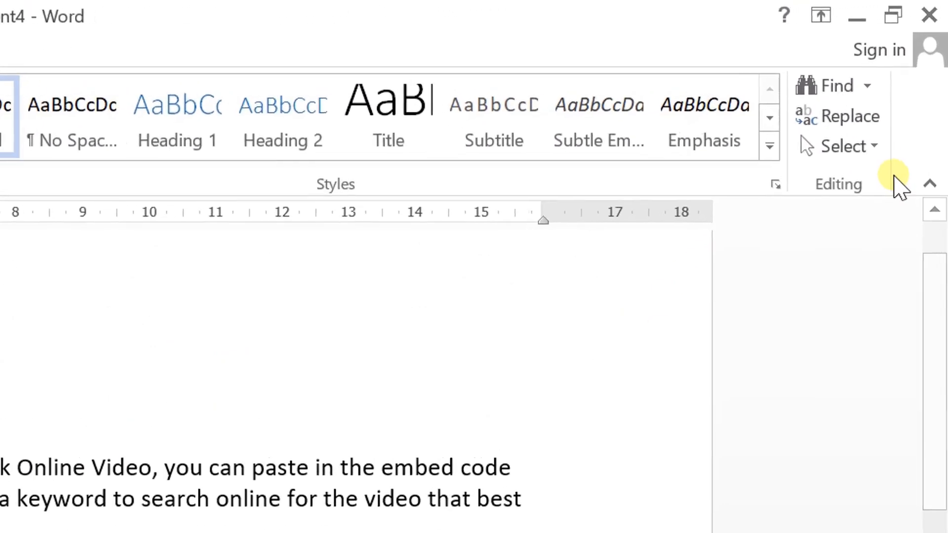
Search the document for "look", and then for "click".
{"action": "left_click", "coordinate": [873, 57]}
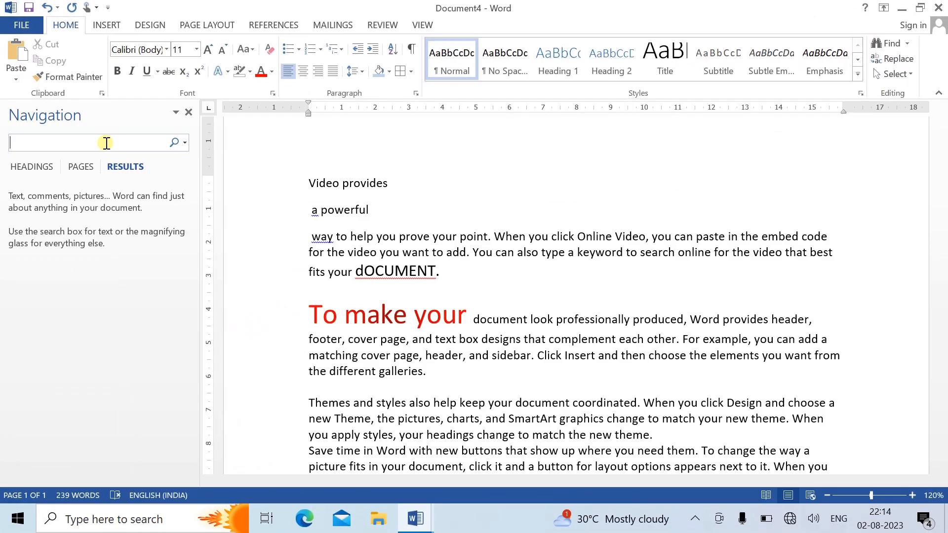
{"action": "type", "text": "look"}
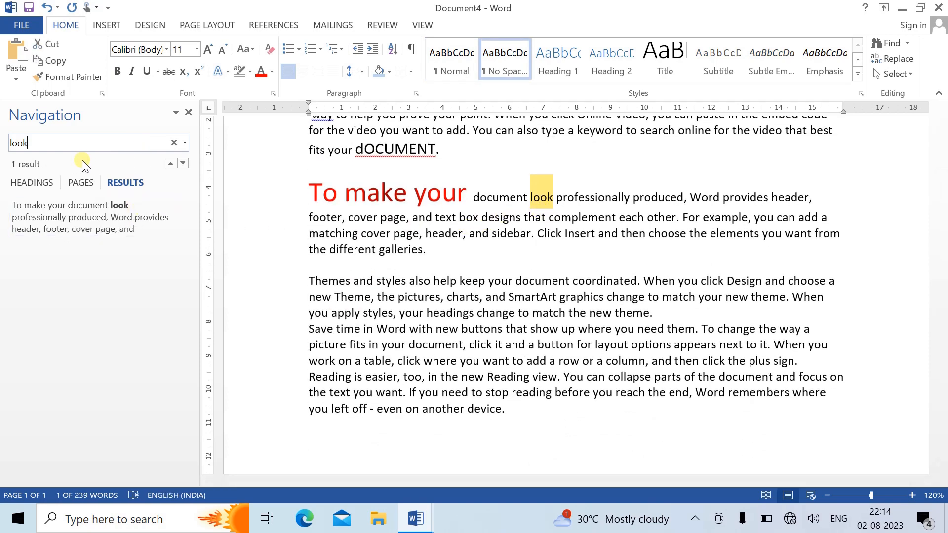
{"action": "key", "text": "Escape"}
{"action": "type", "text": "c"}
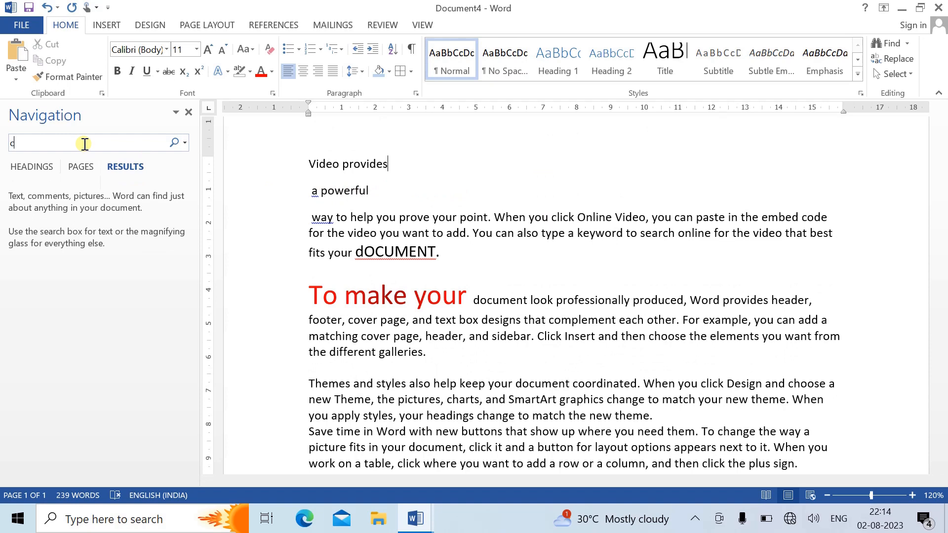
{"action": "type", "text": "lick"}
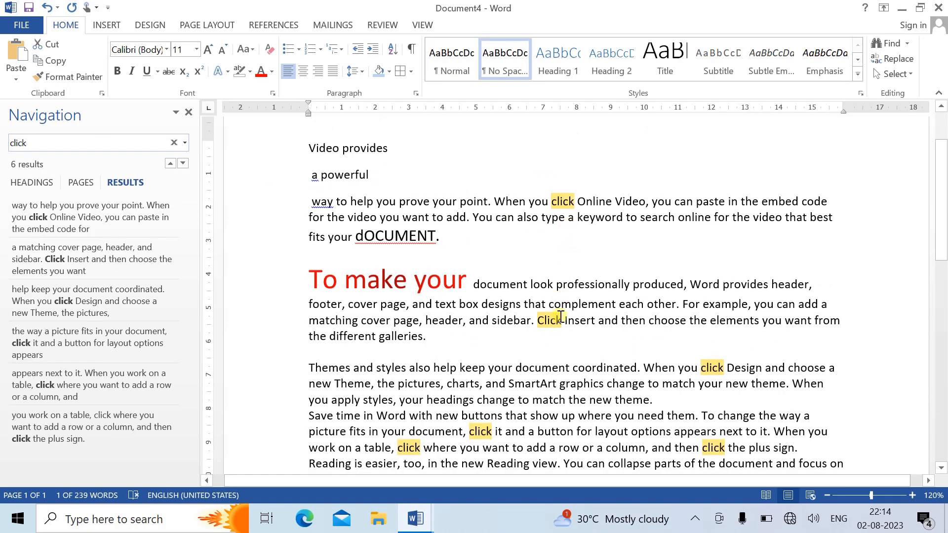
Replace "click" with "cool" one occurrence at a time, before "Insert" in the "To make your" paragraph and before "Design" in the "Themes" paragraph.
{"action": "left_click", "coordinate": [894, 59]}
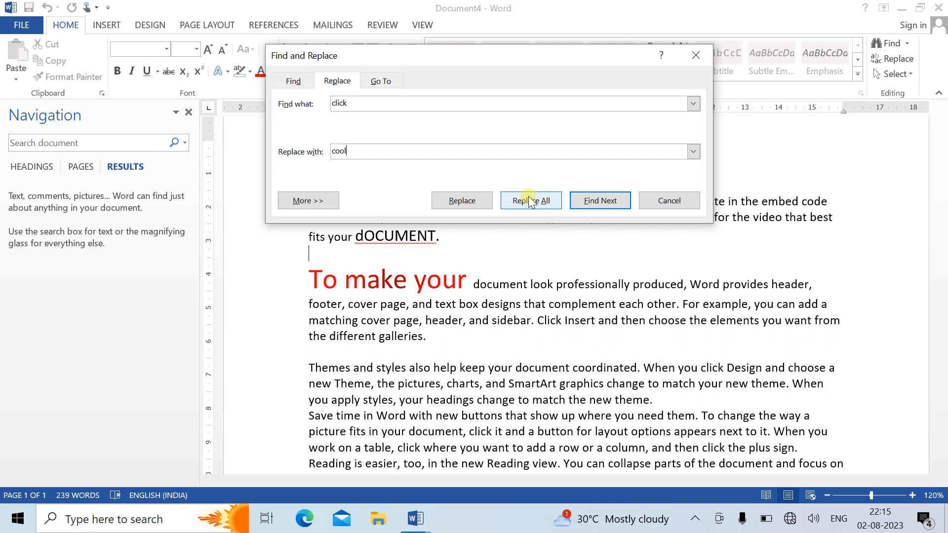
{"action": "left_click", "coordinate": [481, 199]}
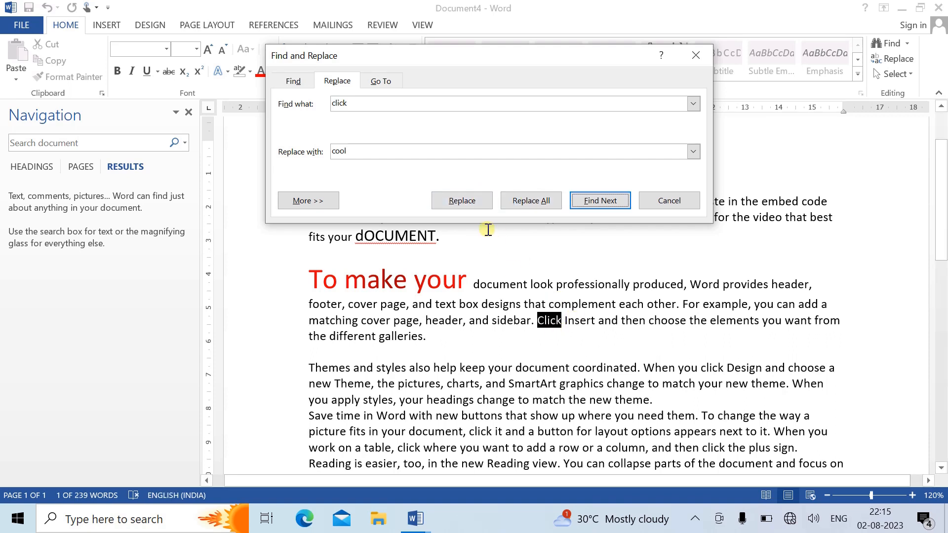
{"action": "left_click", "coordinate": [472, 196]}
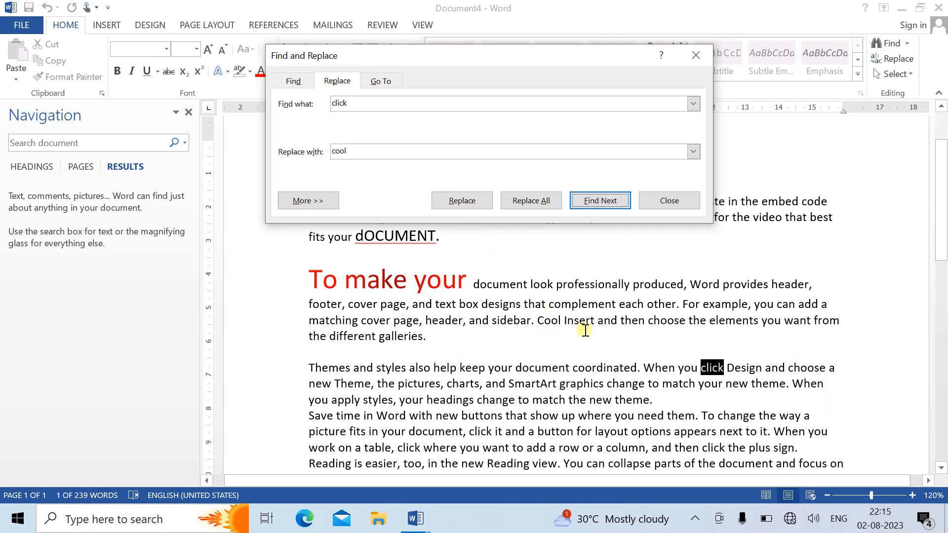
{"action": "left_click", "coordinate": [466, 197]}
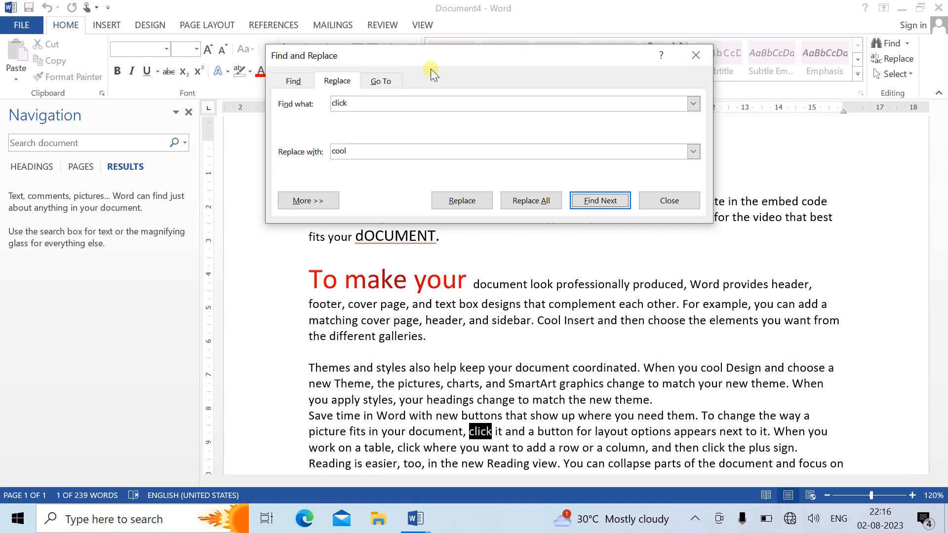
Go to line 12 of the document and close the Find and Replace dialog.
{"action": "left_click", "coordinate": [387, 81]}
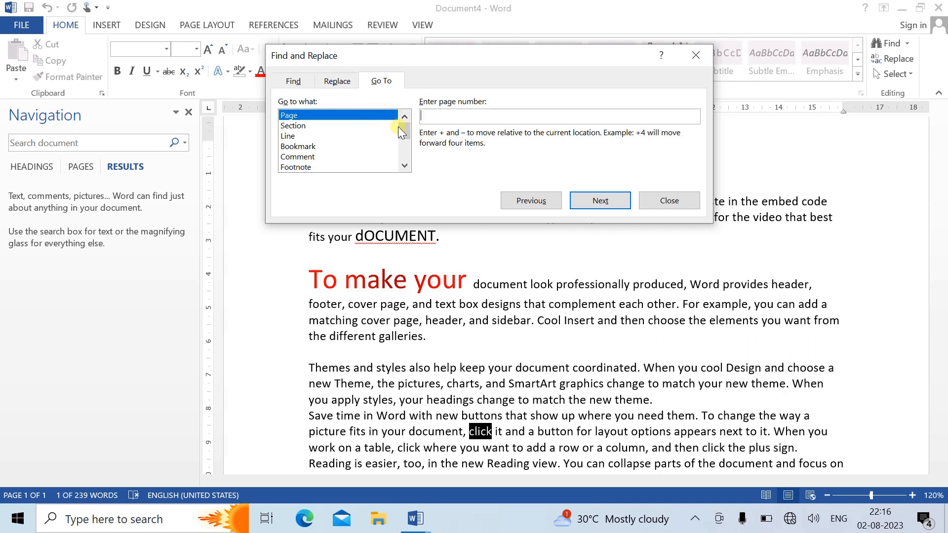
{"action": "left_click", "coordinate": [307, 136]}
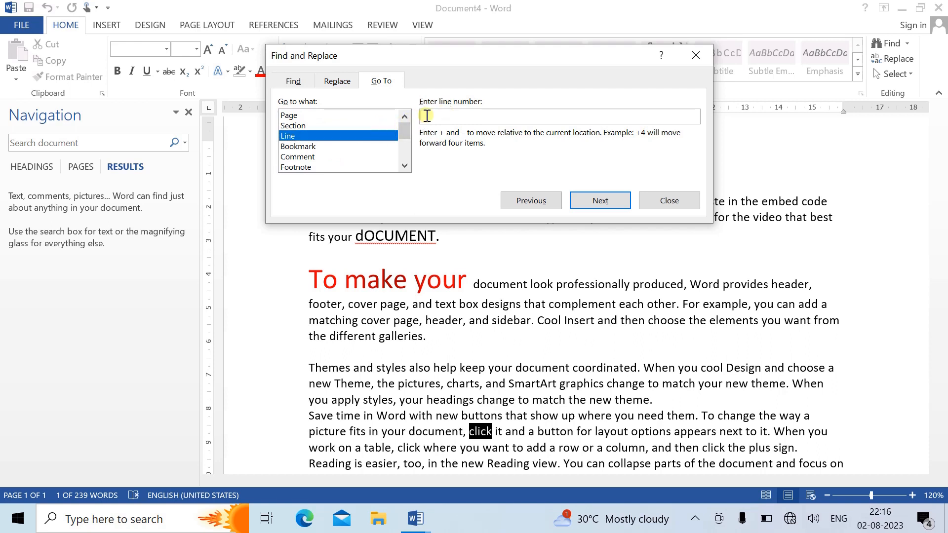
{"action": "type", "text": "12"}
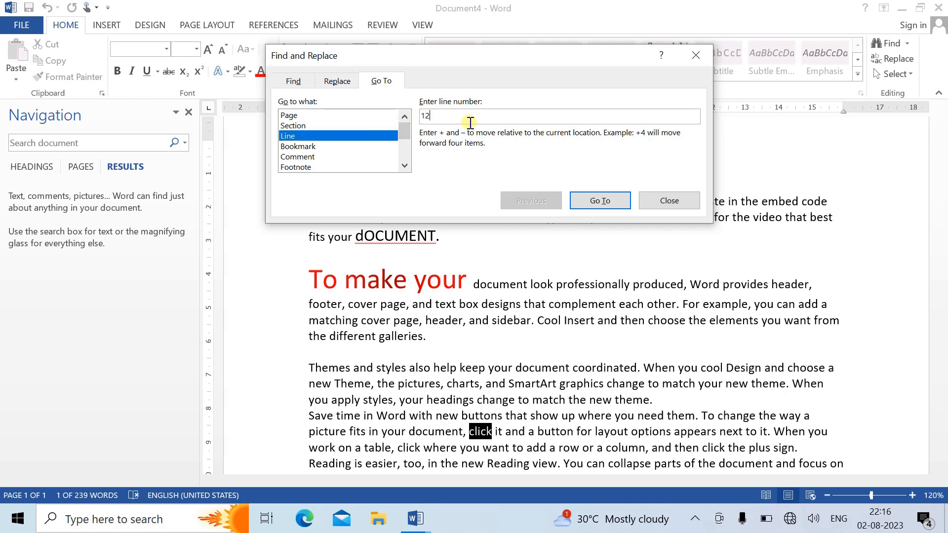
{"action": "left_click", "coordinate": [599, 201]}
{"action": "key", "text": "Escape"}
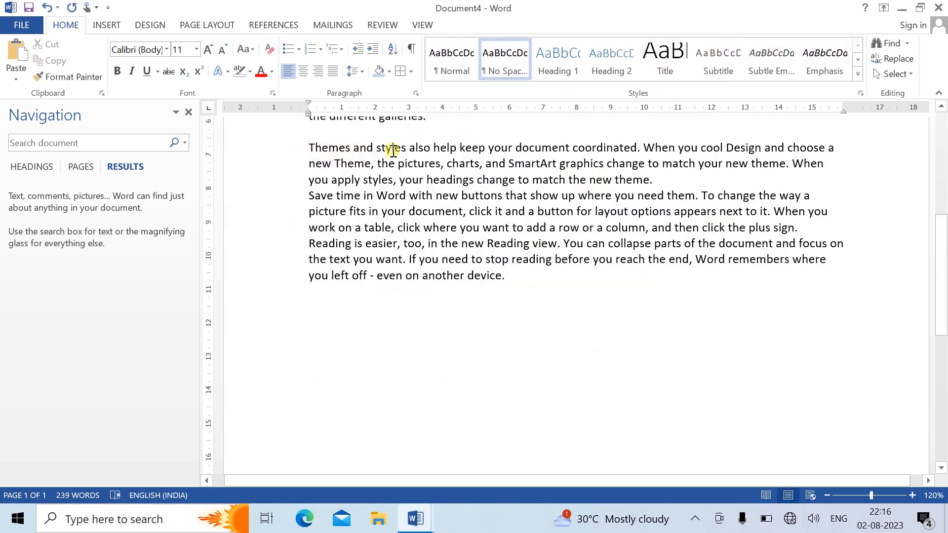
Select all the text in the document, and then clear the selection.
{"action": "left_click", "coordinate": [905, 78]}
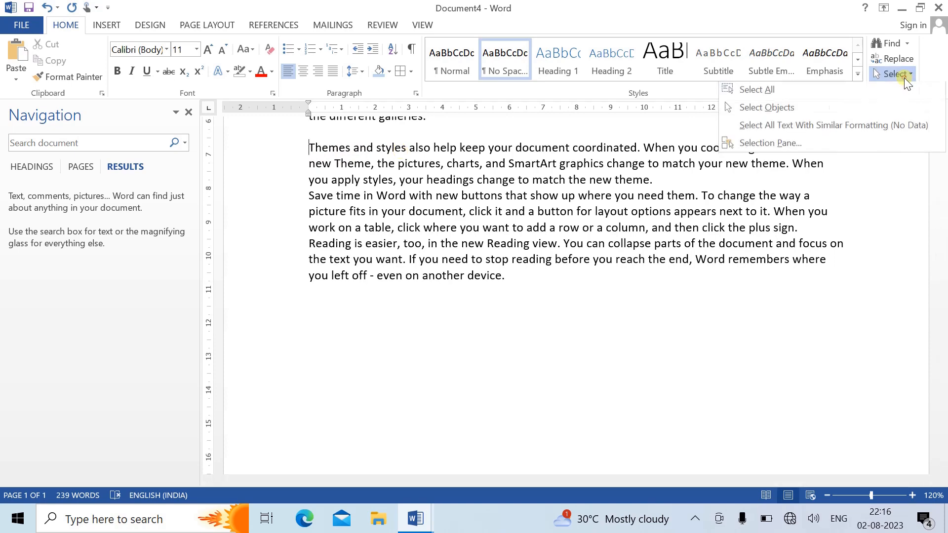
{"action": "left_click", "coordinate": [821, 90]}
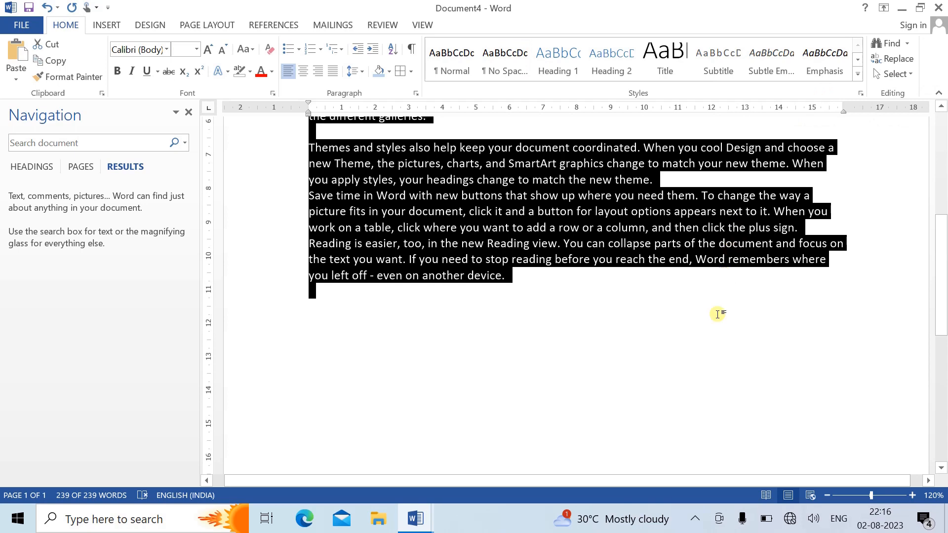
{"action": "left_click", "coordinate": [718, 314]}
{"action": "left_click", "coordinate": [894, 74]}
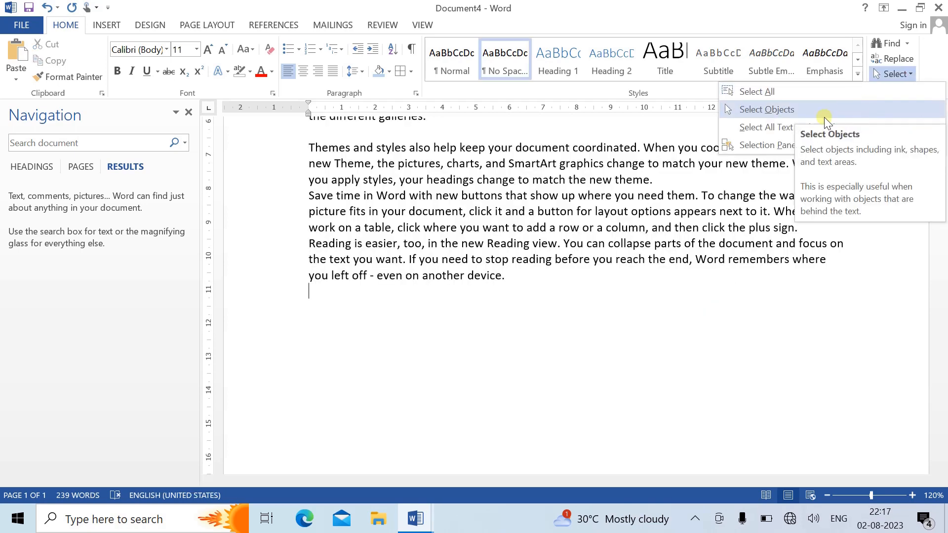
{"action": "left_click", "coordinate": [627, 292]}
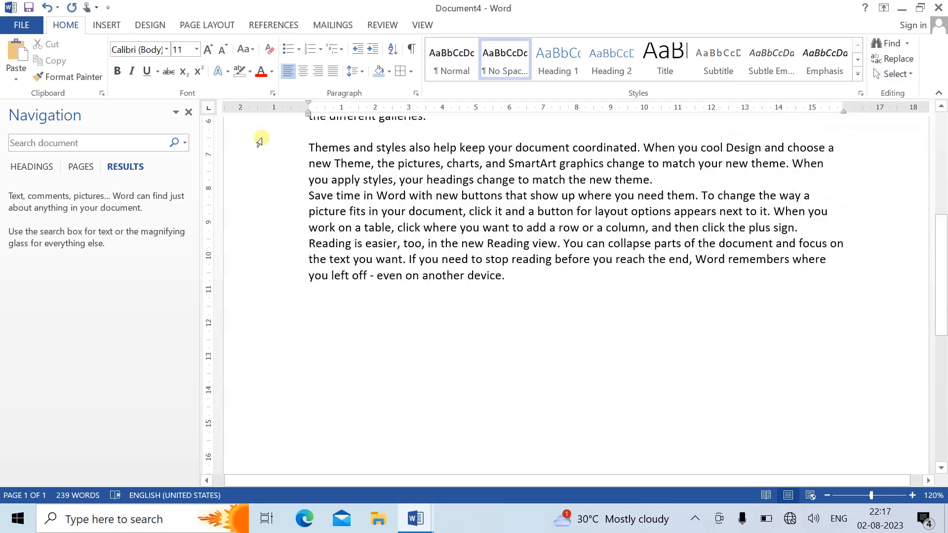
Draw an oval below the last paragraph and, to its right, a rounded rectangle about 3.5 cm wide and 2.4 cm high.
{"action": "left_click", "coordinate": [121, 25]}
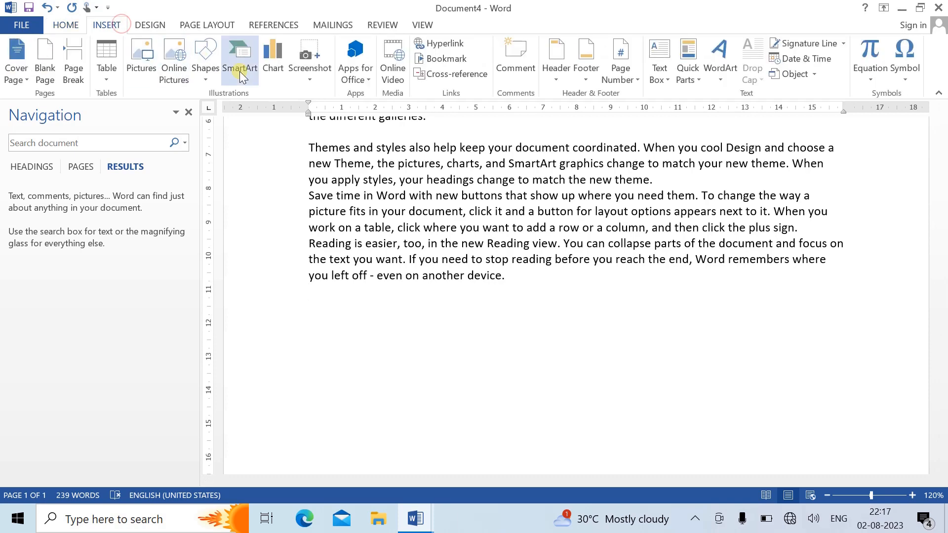
{"action": "left_click", "coordinate": [217, 72]}
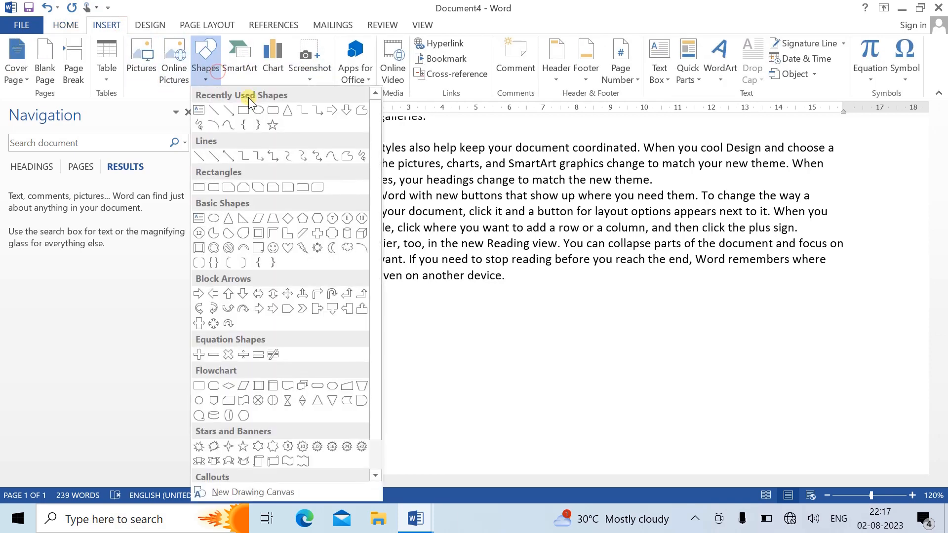
{"action": "left_click", "coordinate": [258, 110]}
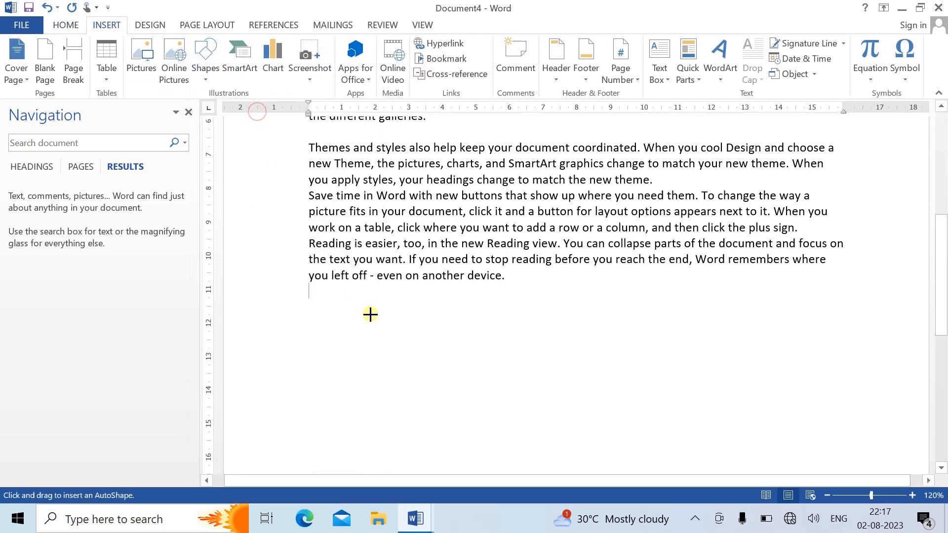
{"action": "left_click_drag", "start_coordinate": [370, 313], "coordinate": [502, 413]}
{"action": "left_click_drag", "start_coordinate": [600, 339], "coordinate": [717, 422]}
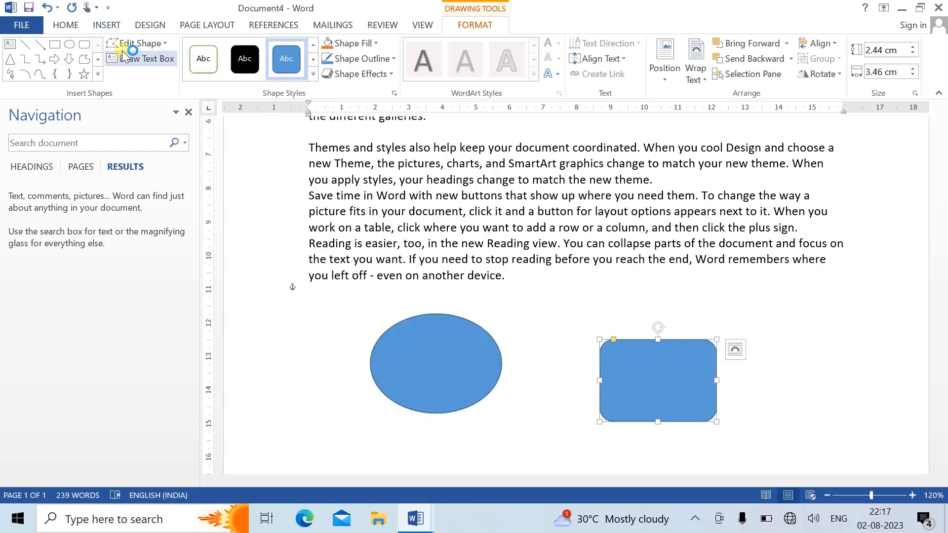
Turn on Select Objects and select the oval and the rounded rectangle together.
{"action": "left_click", "coordinate": [54, 25]}
{"action": "left_click", "coordinate": [895, 74]}
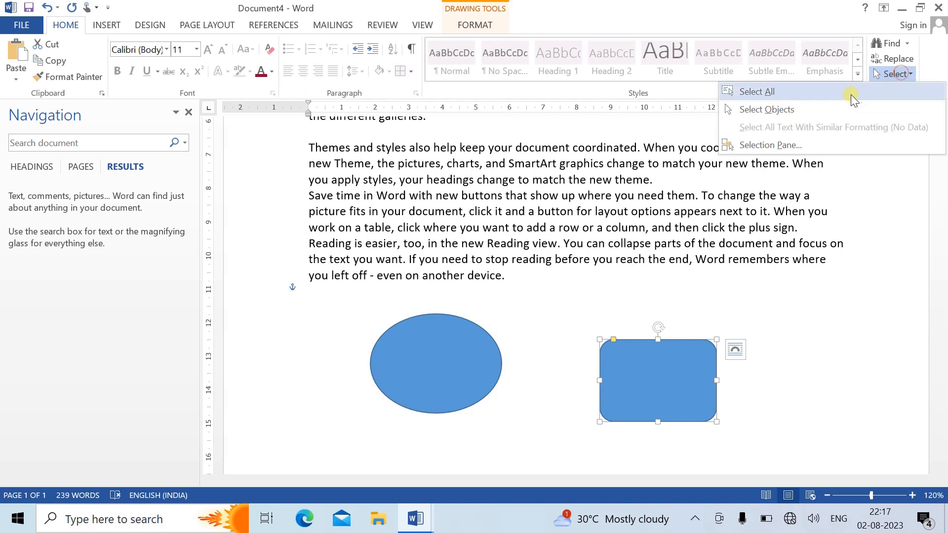
{"action": "left_click", "coordinate": [813, 112]}
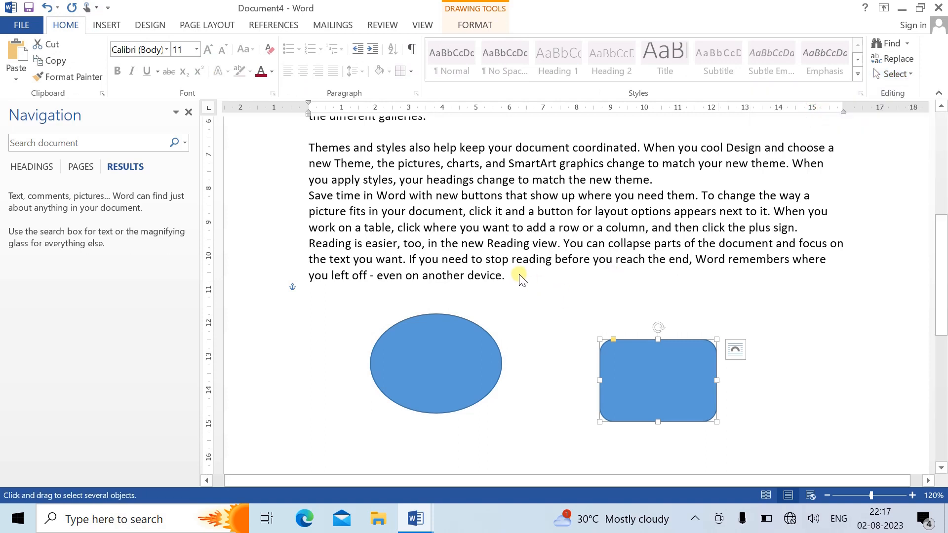
{"action": "left_click_drag", "start_coordinate": [510, 274], "coordinate": [380, 195]}
{"action": "mouse_move", "coordinate": [364, 303]}
{"action": "left_mouse_down"}
{"action": "mouse_move", "coordinate": [469, 357]}
{"action": "mouse_move", "coordinate": [746, 431]}
{"action": "left_mouse_up"}
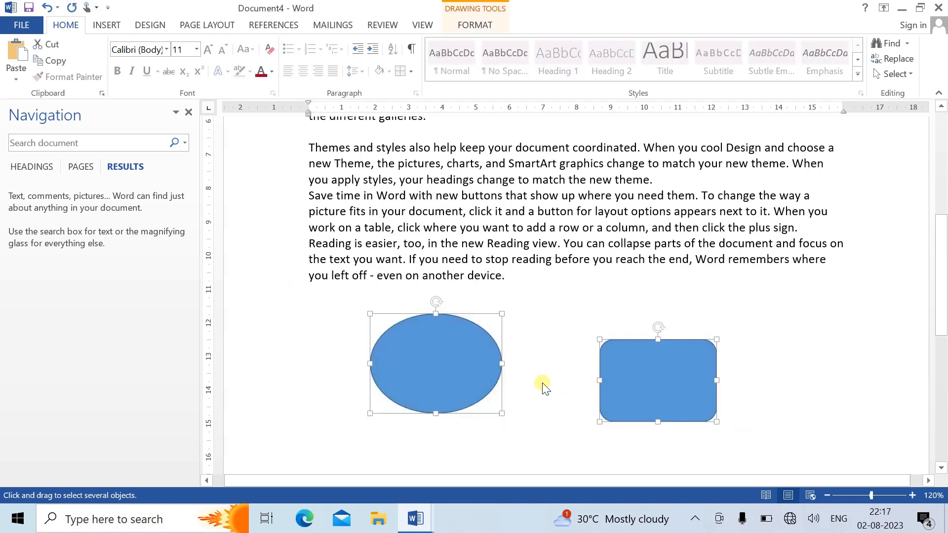
Deselect the shapes, try to select the paragraphs above in object selection mode, and reselect both shapes.
{"action": "left_click", "coordinate": [509, 283]}
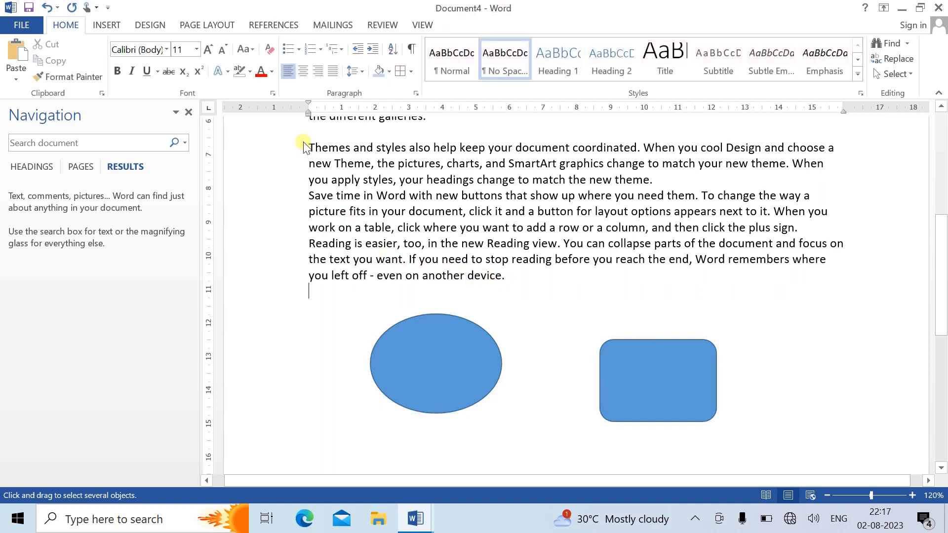
{"action": "left_click_drag", "start_coordinate": [309, 149], "coordinate": [506, 285]}
{"action": "left_click", "coordinate": [549, 306]}
{"action": "mouse_move", "coordinate": [333, 299]}
{"action": "left_mouse_down"}
{"action": "mouse_move", "coordinate": [387, 335]}
{"action": "mouse_move", "coordinate": [687, 434]}
{"action": "mouse_move", "coordinate": [764, 435]}
{"action": "left_mouse_up"}
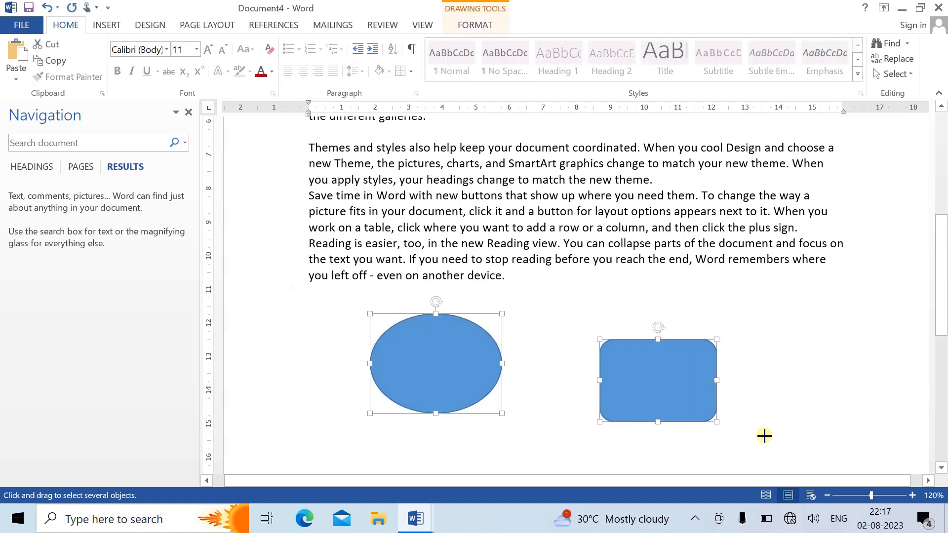
Open the Selection Pane and hide the oval and then the rounded rectangle.
{"action": "left_click", "coordinate": [912, 75]}
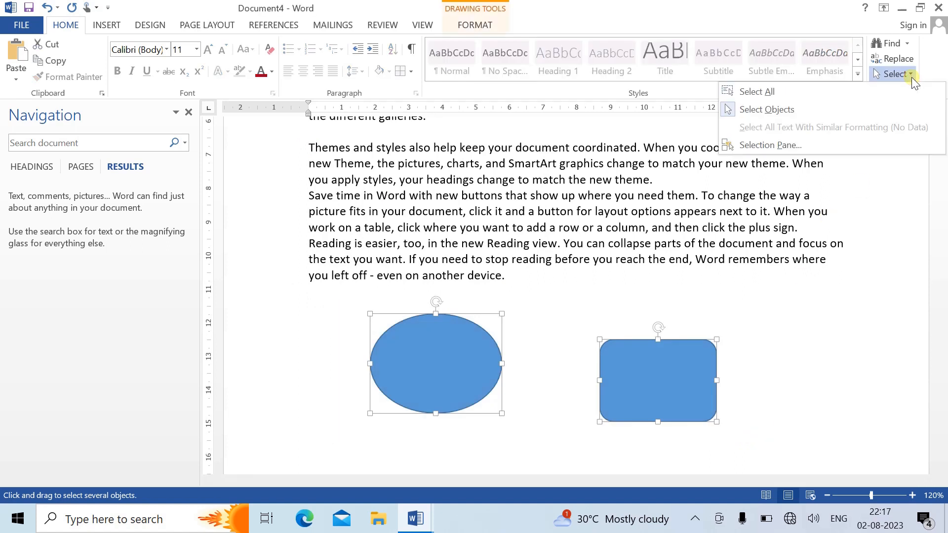
{"action": "left_click", "coordinate": [821, 144]}
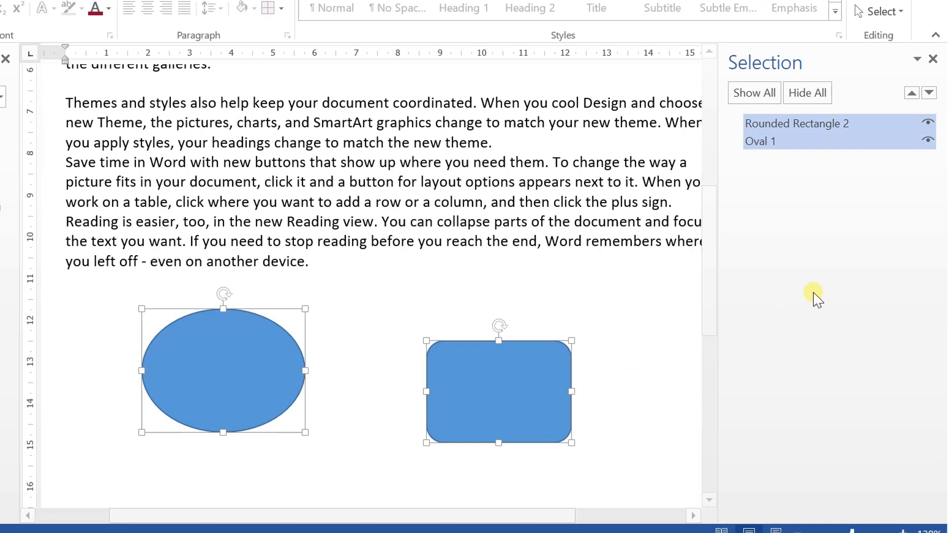
{"action": "left_click", "coordinate": [929, 140]}
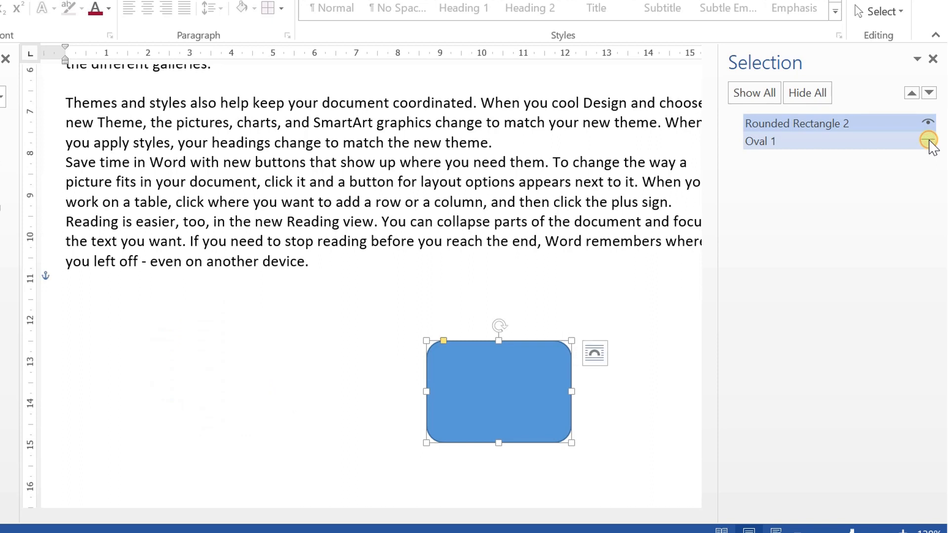
{"action": "left_click", "coordinate": [928, 123]}
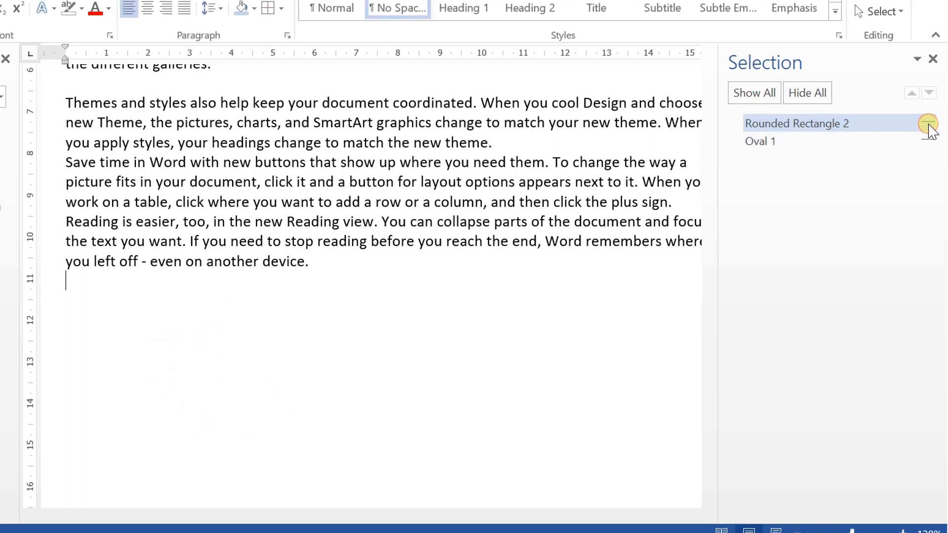
Show the rounded rectangle and the oval again, try hiding all objects, and close the Selection Pane with both shapes shown.
{"action": "left_click", "coordinate": [928, 125]}
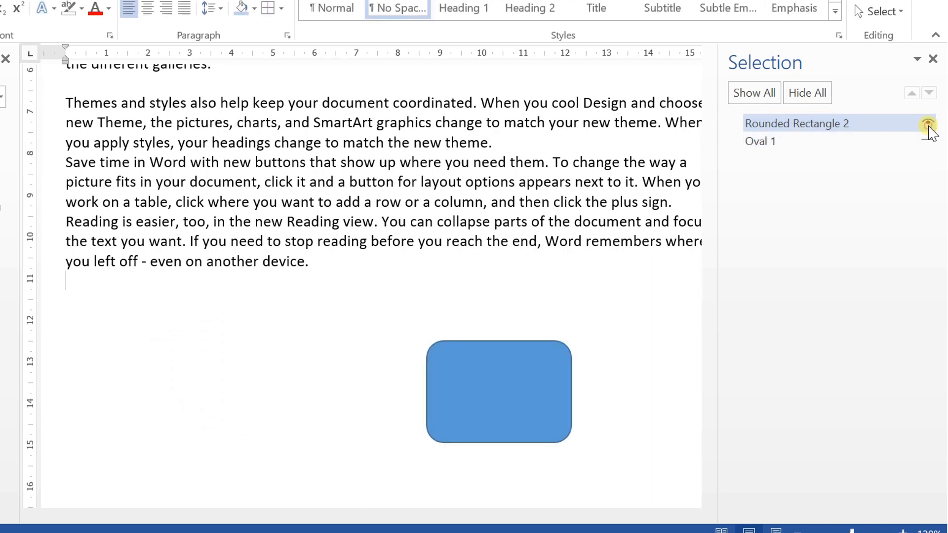
{"action": "left_click", "coordinate": [929, 141]}
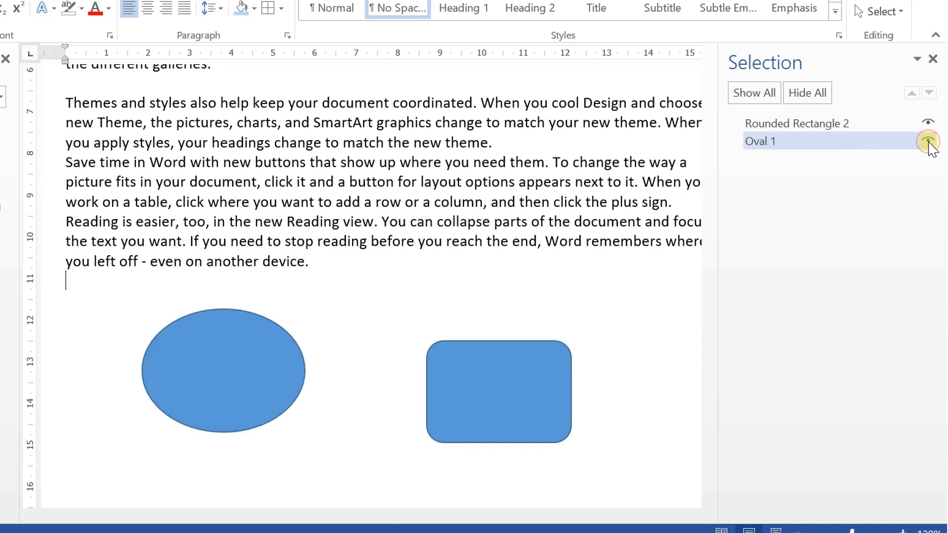
{"action": "left_click", "coordinate": [809, 94]}
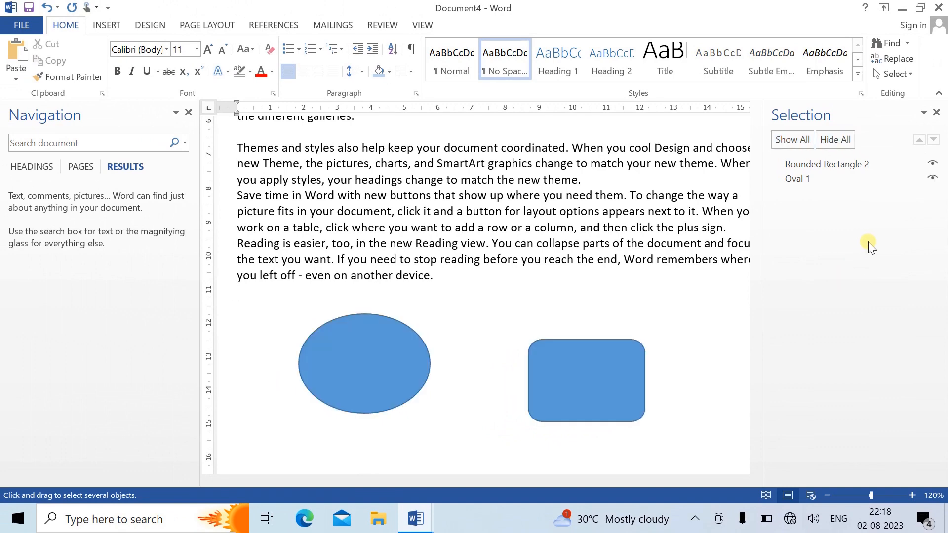
{"action": "left_click", "coordinate": [937, 112]}
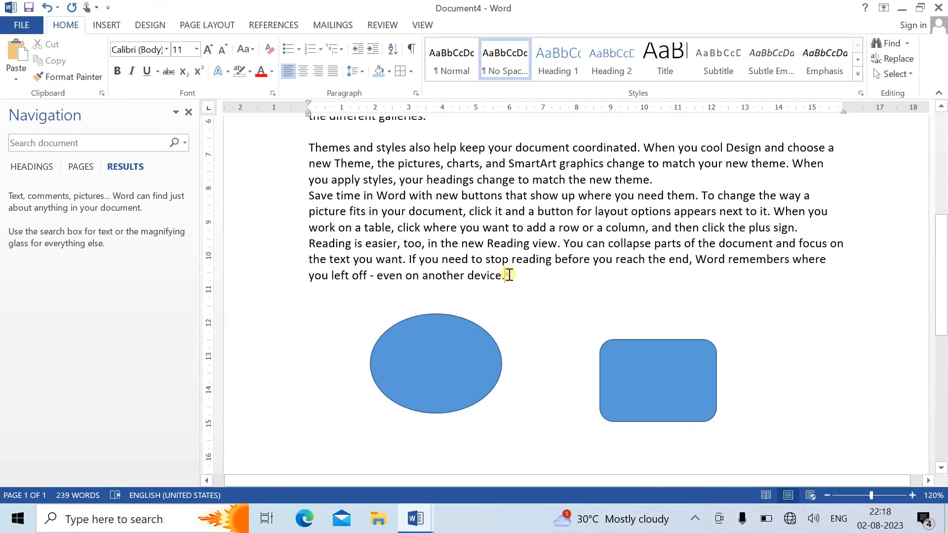
Copy the last line, "you left off - even on another device.", into the empty line above the "Themes and styles" paragraph.
{"action": "mouse_move", "coordinate": [539, 291]}
{"action": "left_mouse_down"}
{"action": "mouse_move", "coordinate": [434, 274]}
{"action": "mouse_move", "coordinate": [332, 304]}
{"action": "mouse_move", "coordinate": [309, 277]}
{"action": "left_mouse_up"}
{"action": "key", "text": "super+c"}
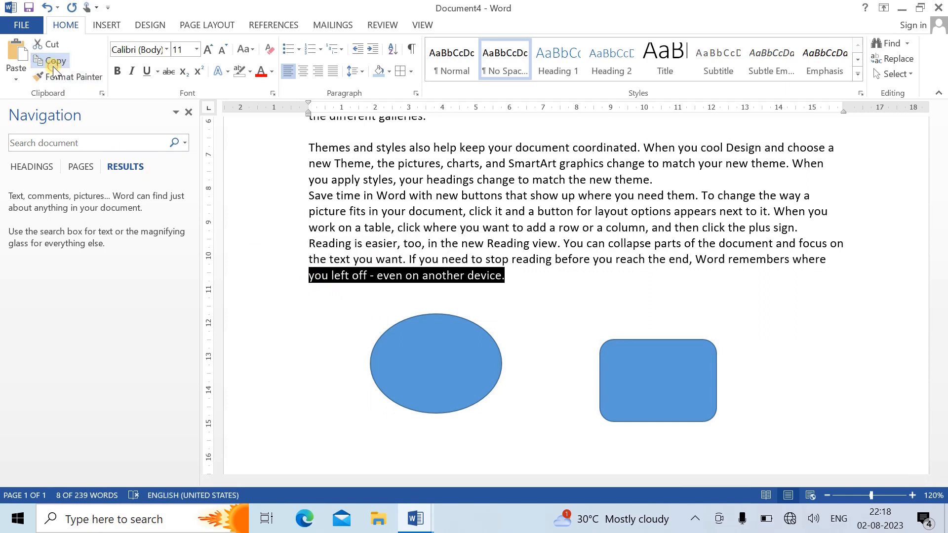
{"action": "left_click", "coordinate": [427, 132]}
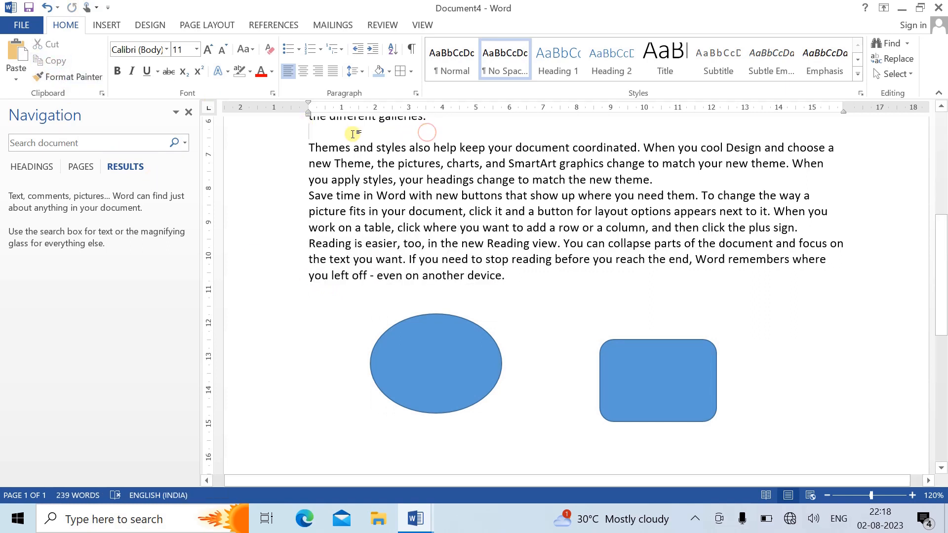
{"action": "left_click", "coordinate": [16, 58]}
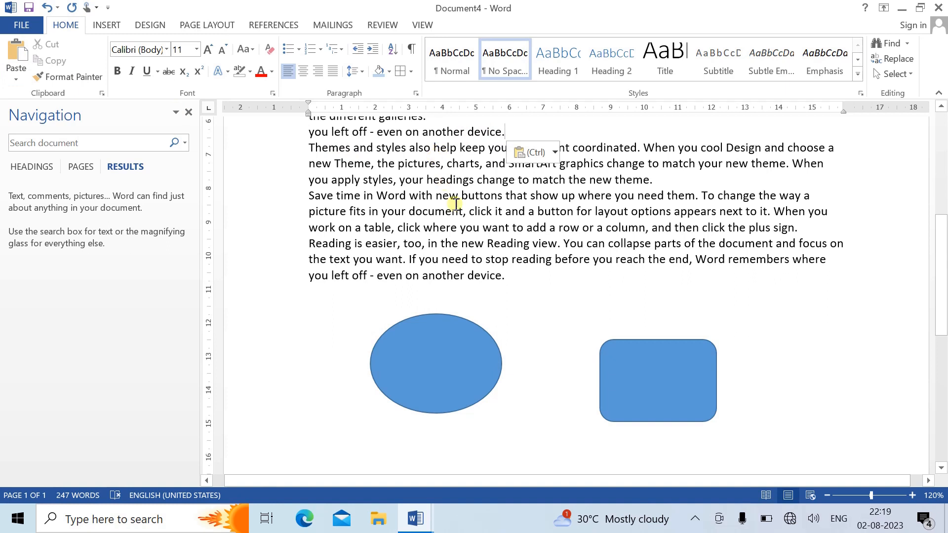
Cut the last line, "you left off - even on another device.", and paste it below the "Themes and styles" paragraph after one blank line.
{"action": "left_click_drag", "start_coordinate": [512, 275], "coordinate": [317, 280]}
{"action": "key", "text": "super+c"}
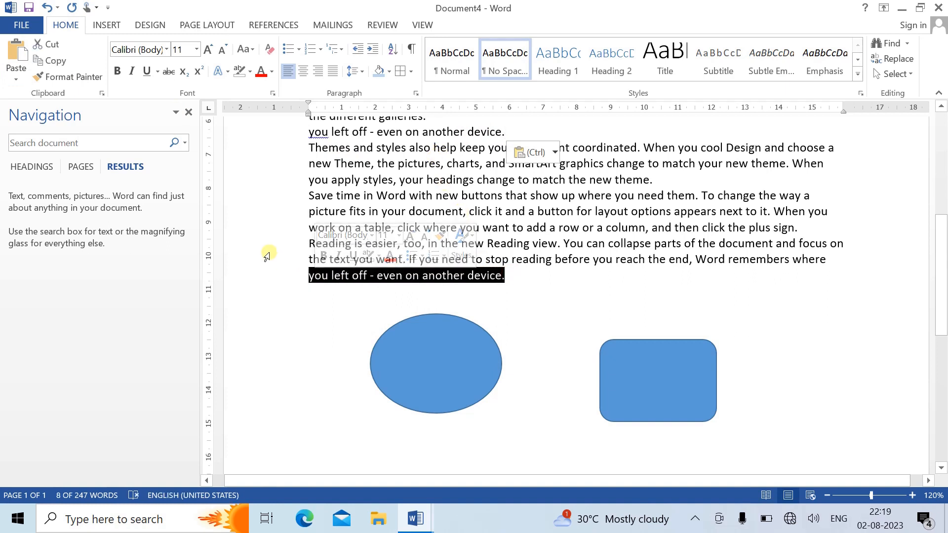
{"action": "left_click", "coordinate": [41, 40]}
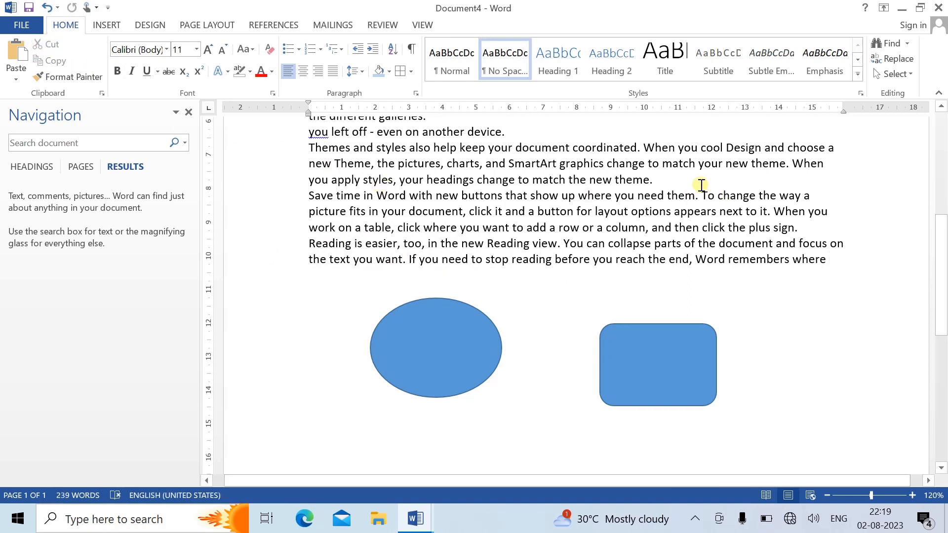
{"action": "key", "text": "Return"}
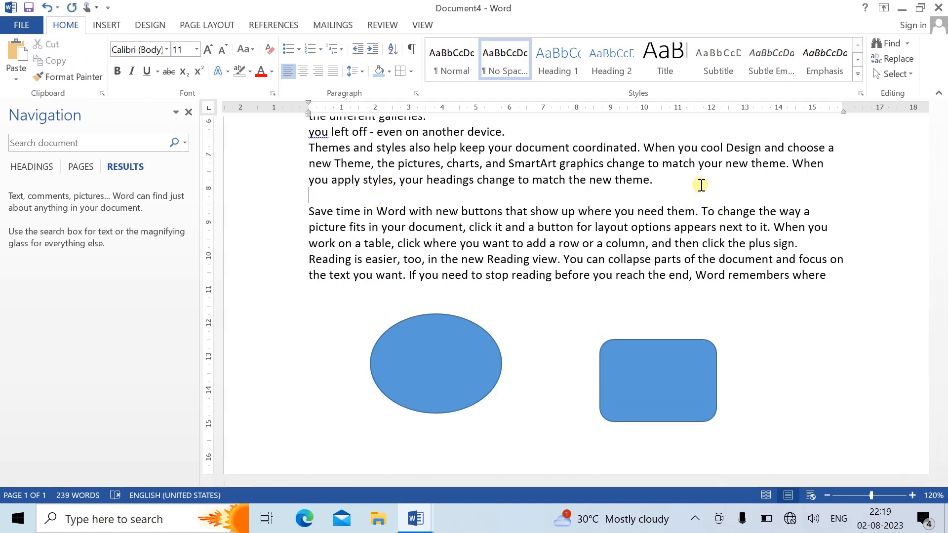
{"action": "key", "text": "Return"}
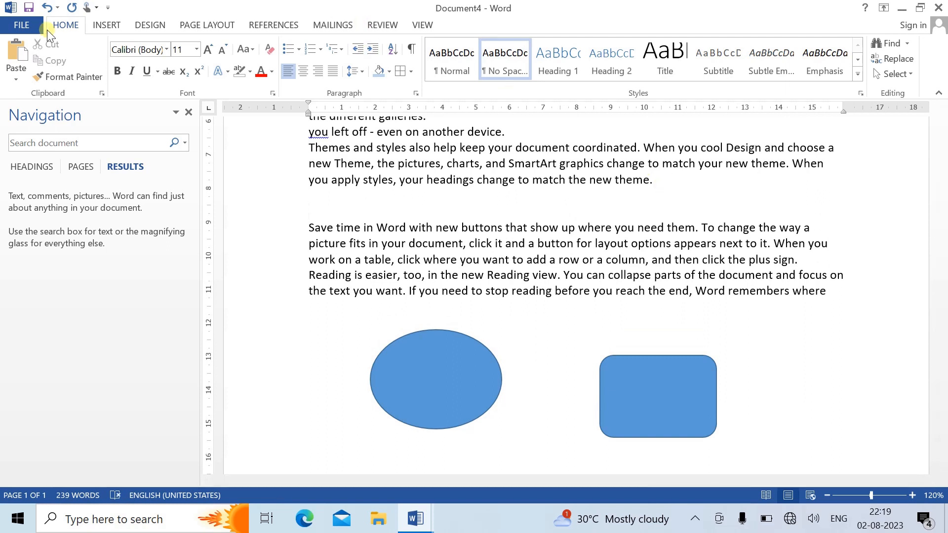
{"action": "left_click", "coordinate": [17, 54]}
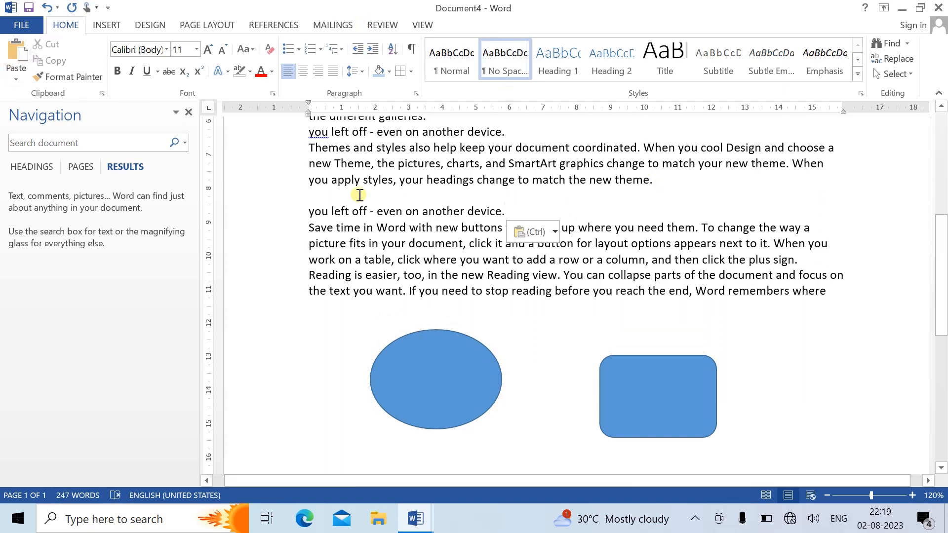